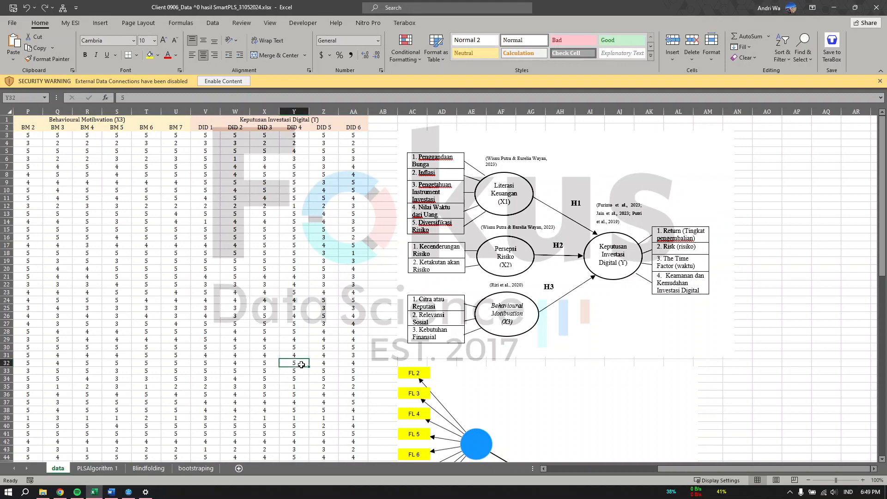
Examine the indicator columns for X1, X2, X3 and Y and the research model diagram beside them on the data sheet
{"action": "scroll", "coordinate": [296, 364], "scroll_direction": "left", "scroll_amount": 5}
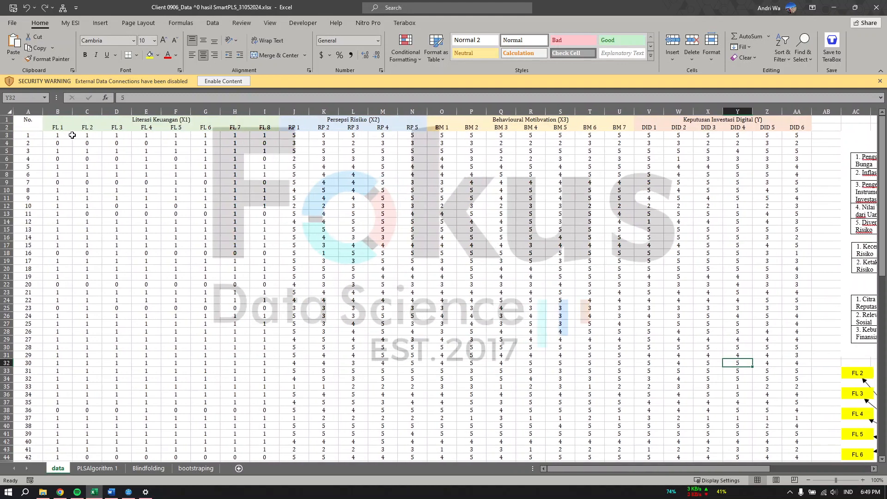
{"action": "left_click", "coordinate": [59, 127]}
{"action": "scroll", "coordinate": [390, 267], "scroll_direction": "right", "scroll_amount": 5}
{"action": "scroll", "coordinate": [390, 267], "scroll_direction": "left", "scroll_amount": 5}
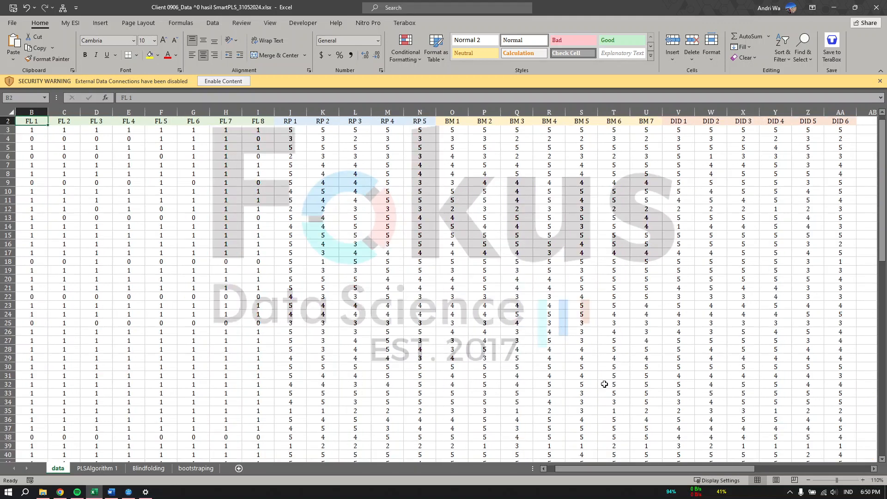
{"action": "left_click", "coordinate": [399, 307]}
{"action": "scroll", "coordinate": [130, 180], "scroll_direction": "left", "scroll_amount": 1}
{"action": "left_click", "coordinate": [70, 126]}
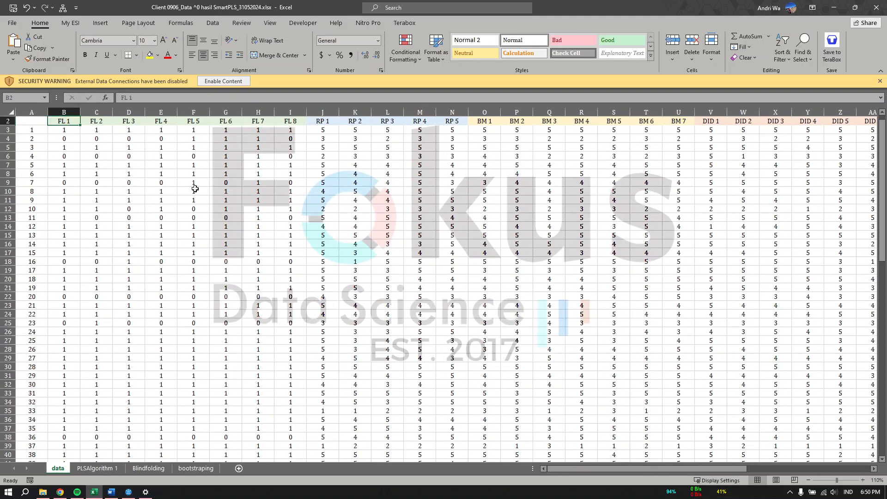
{"action": "scroll", "coordinate": [188, 192], "scroll_direction": "right", "scroll_amount": 3}
{"action": "scroll", "coordinate": [138, 201], "scroll_direction": "up", "scroll_amount": 1}
{"action": "scroll", "coordinate": [138, 200], "scroll_direction": "left", "scroll_amount": 3}
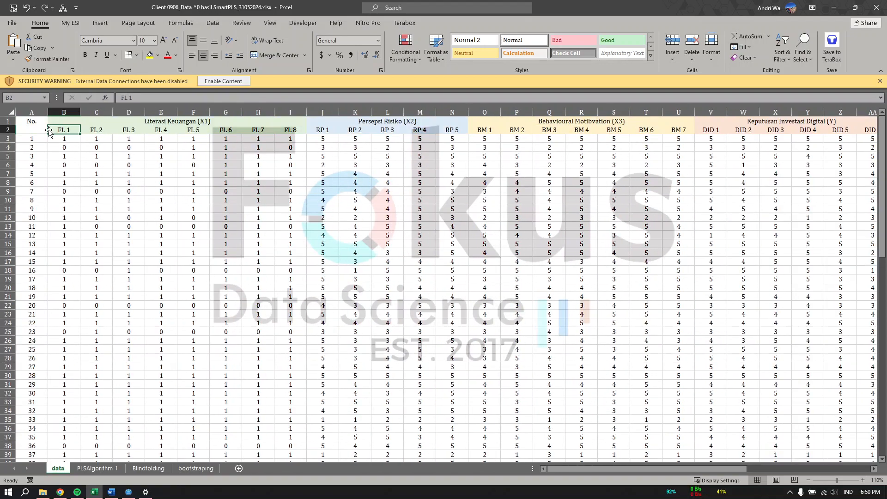
{"action": "scroll", "coordinate": [219, 176], "scroll_direction": "right", "scroll_amount": 6}
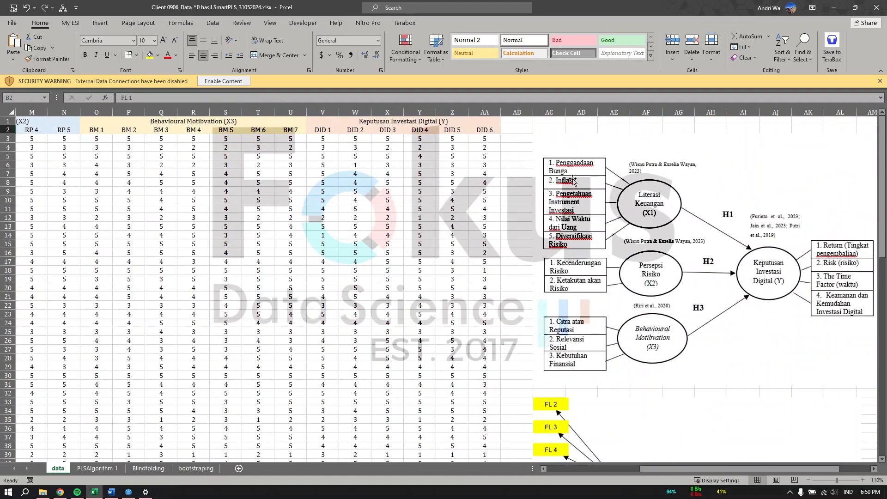
{"action": "scroll", "coordinate": [219, 176], "scroll_direction": "left", "scroll_amount": 6}
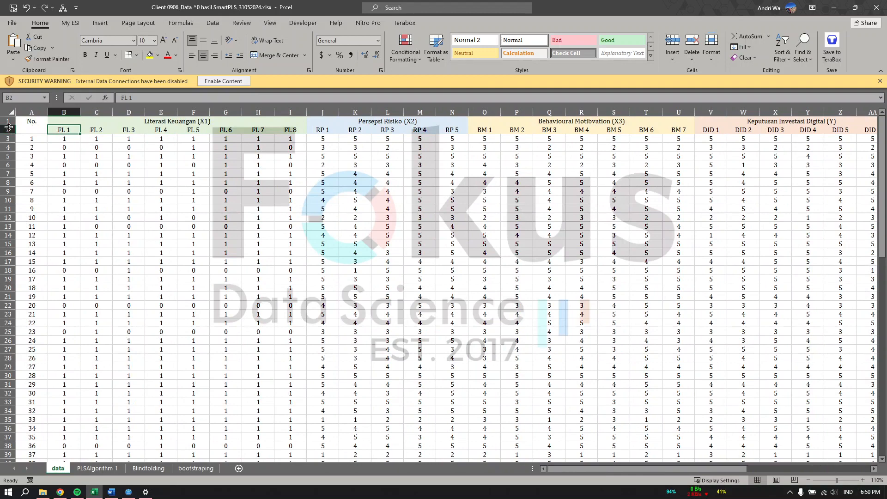
Copy the indicator data from header FL 1 in B2 through the last response in AA93, leaving out the number column
{"action": "scroll", "coordinate": [551, 280], "scroll_direction": "right", "scroll_amount": 3}
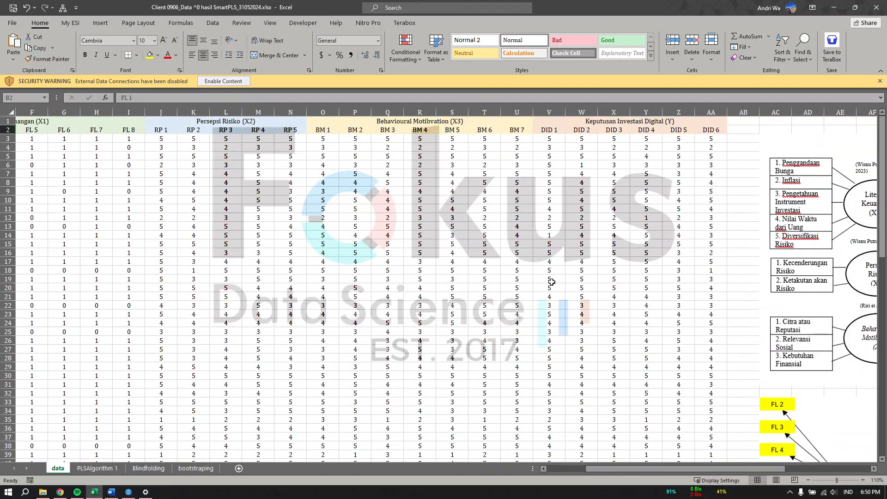
{"action": "scroll", "coordinate": [709, 345], "scroll_direction": "down", "scroll_amount": 8}
{"action": "scroll", "coordinate": [708, 344], "scroll_direction": "down", "scroll_amount": 16}
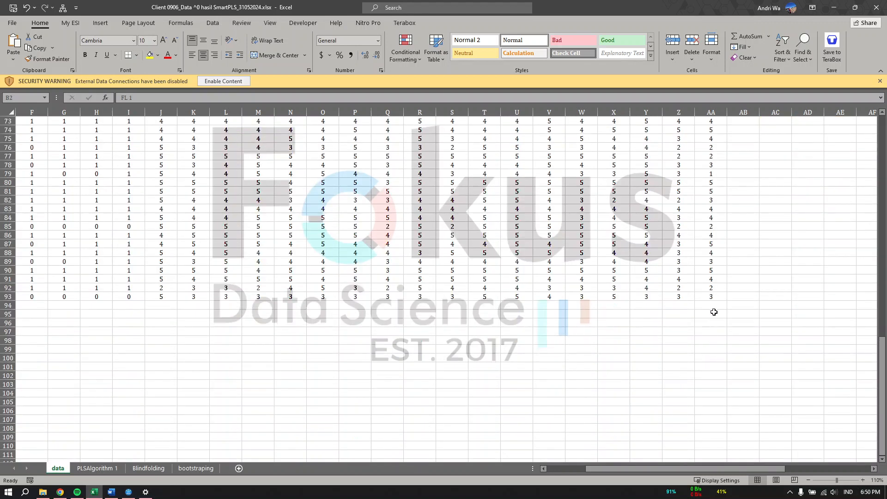
{"action": "left_click", "coordinate": [713, 296], "text": "shift"}
{"action": "right_click", "coordinate": [551, 203]}
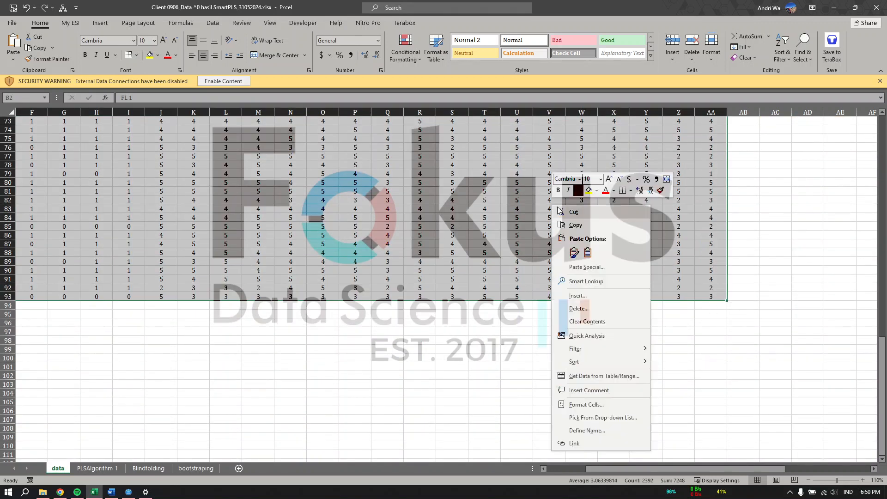
{"action": "left_click", "coordinate": [575, 225]}
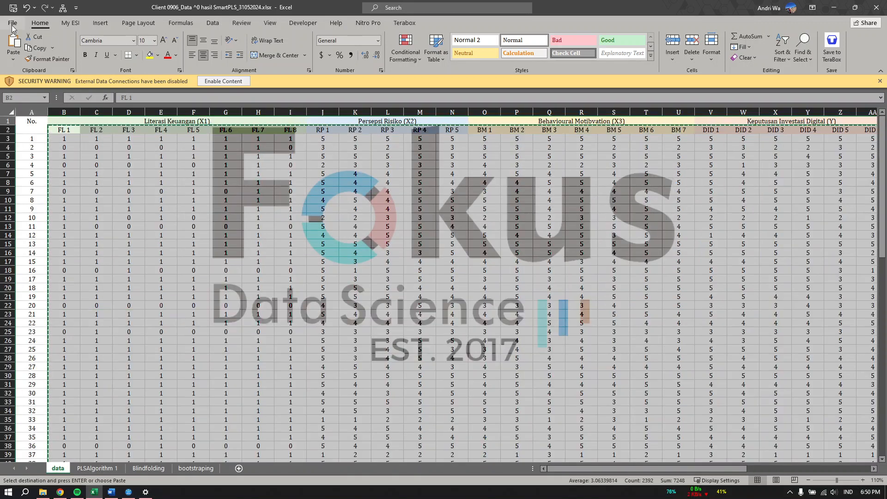
Create a blank workbook and paste the copied indicator data as values starting at cell A1
{"action": "left_click", "coordinate": [13, 22]}
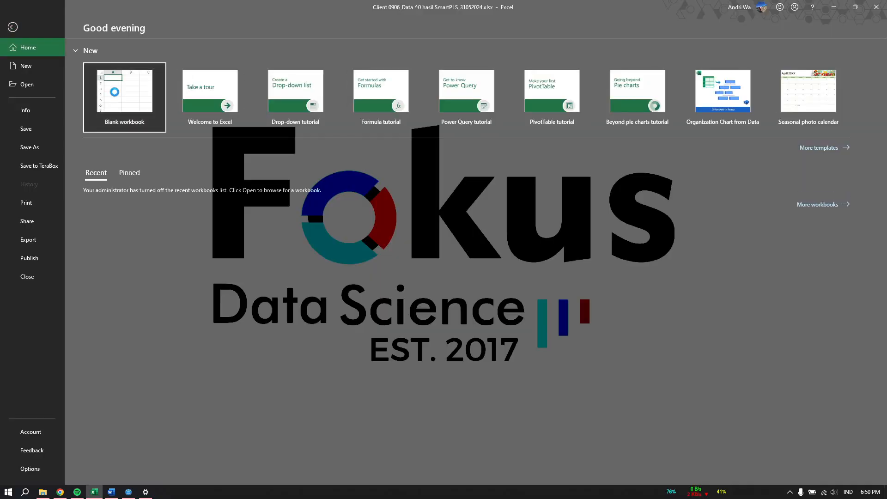
{"action": "left_click", "coordinate": [115, 92]}
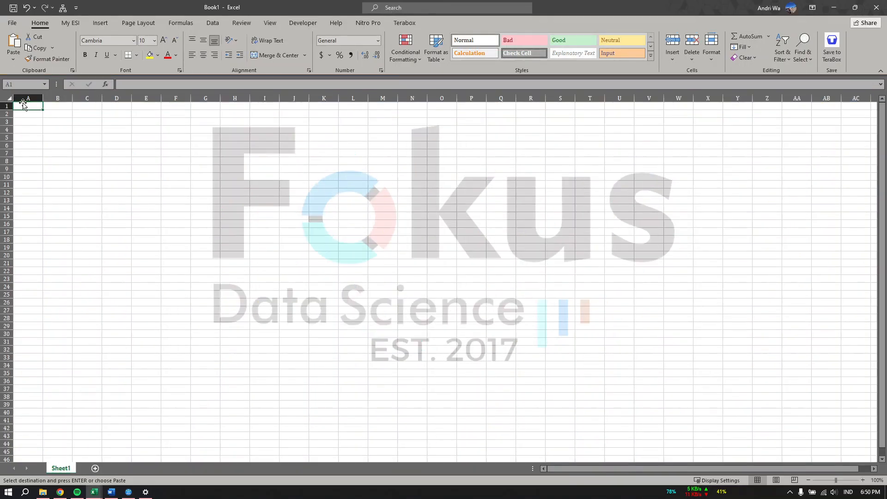
{"action": "right_click", "coordinate": [23, 106]}
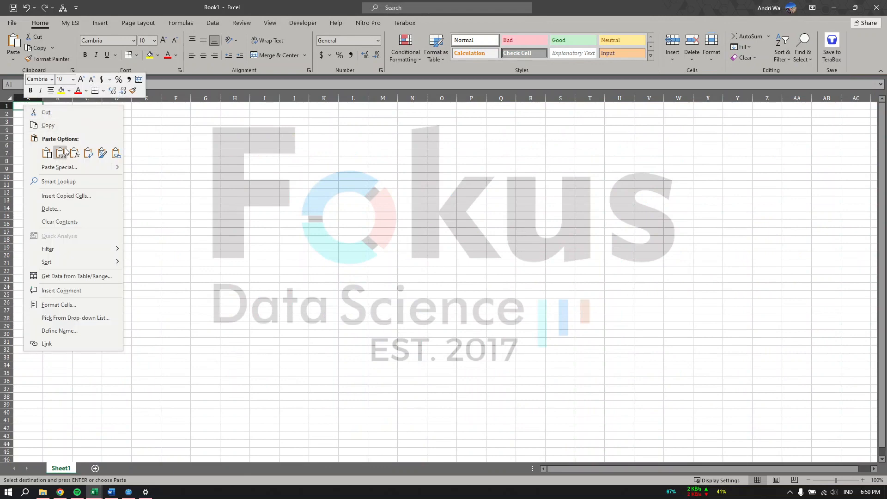
{"action": "left_click", "coordinate": [61, 153]}
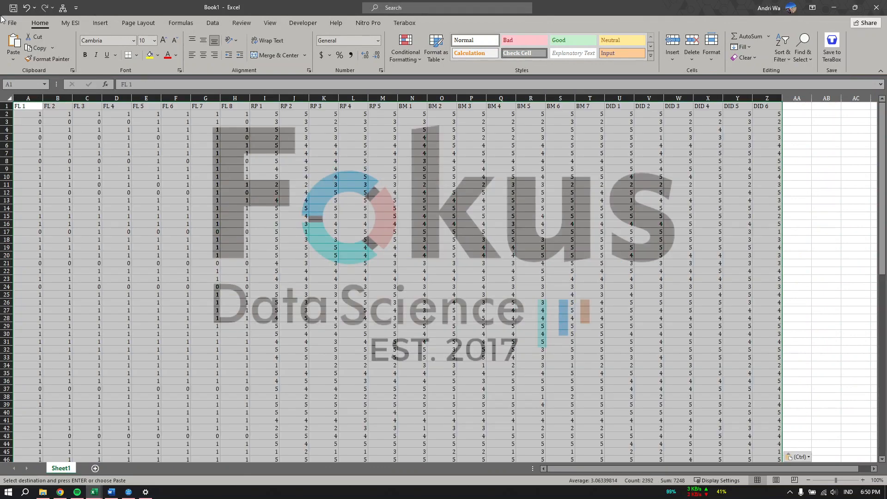
Set up saving the new workbook as Data CSV in CSV UTF-8 (Comma delimited) format, cancel the save, and close the workbook without saving
{"action": "left_click", "coordinate": [11, 29]}
{"action": "left_click", "coordinate": [32, 147]}
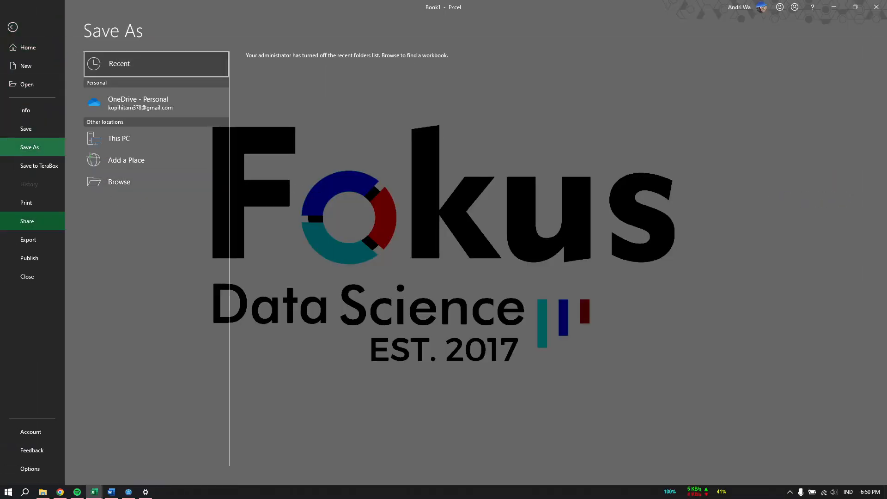
{"action": "left_click", "coordinate": [119, 182]}
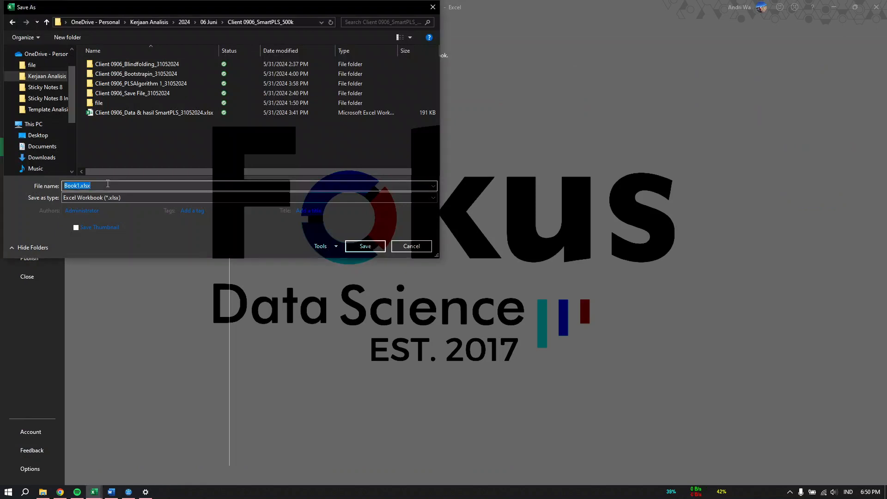
{"action": "key", "text": "BackSpace"}
{"action": "left_click", "coordinate": [91, 197]}
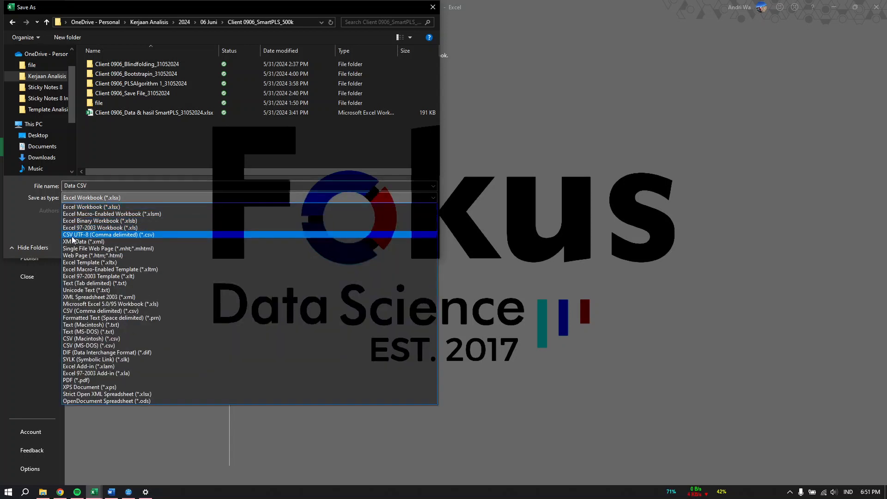
{"action": "left_click", "coordinate": [94, 236]}
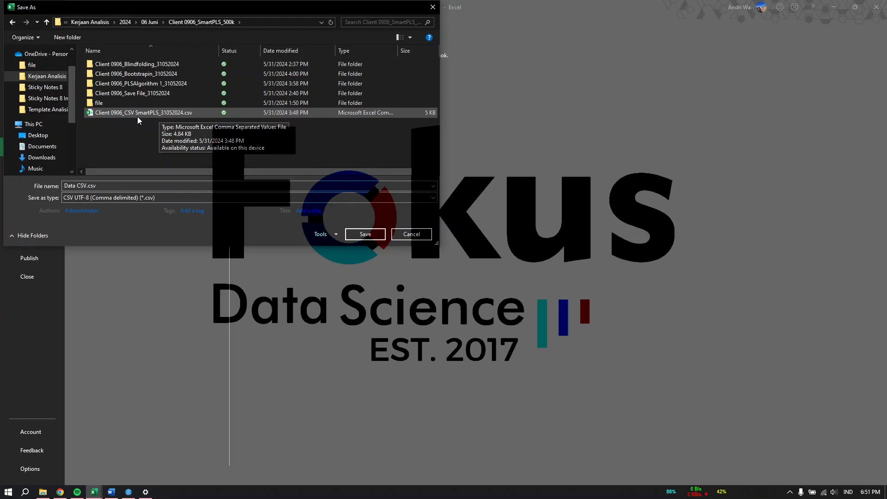
{"action": "left_click", "coordinate": [425, 234]}
{"action": "key", "text": "Escape"}
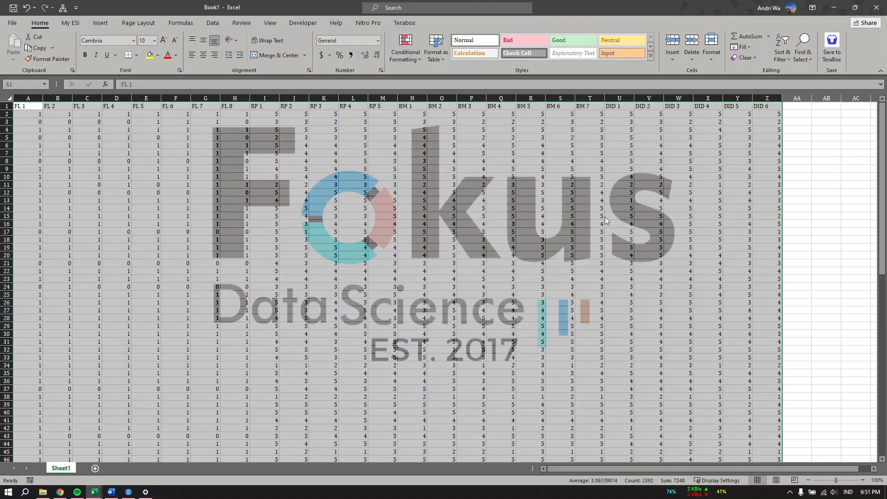
{"action": "key", "text": "ctrl+w"}
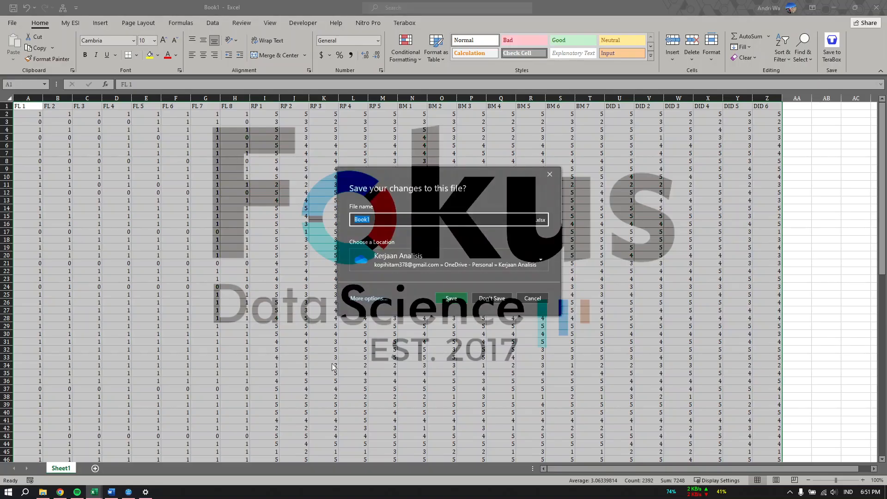
{"action": "left_click", "coordinate": [499, 300]}
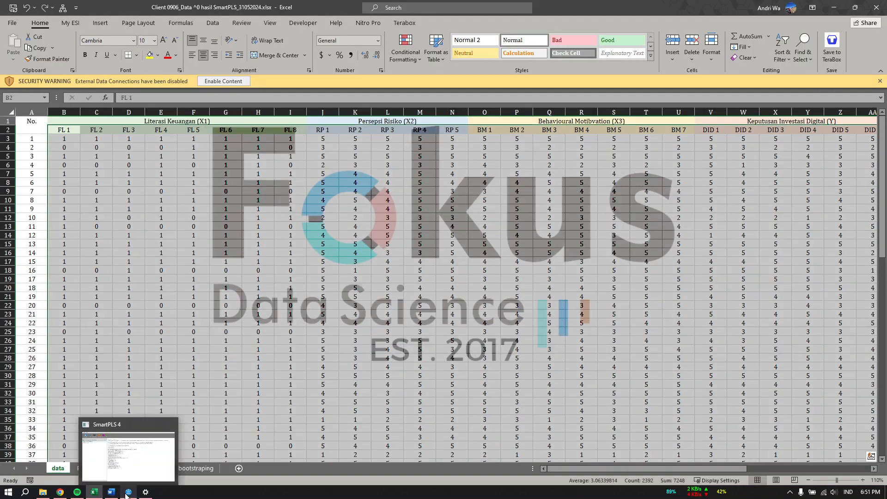
Switch to SmartPLS 4 and create a new project named Contoh
{"action": "left_click", "coordinate": [127, 493]}
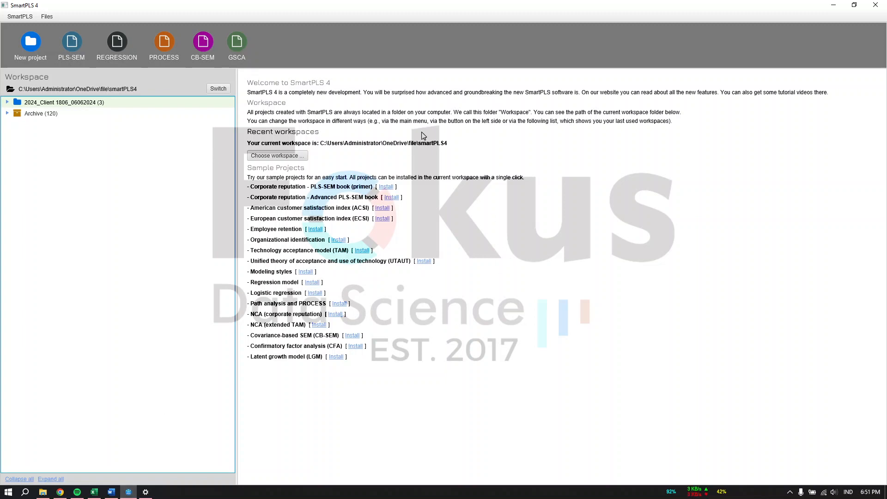
{"action": "left_click", "coordinate": [26, 46]}
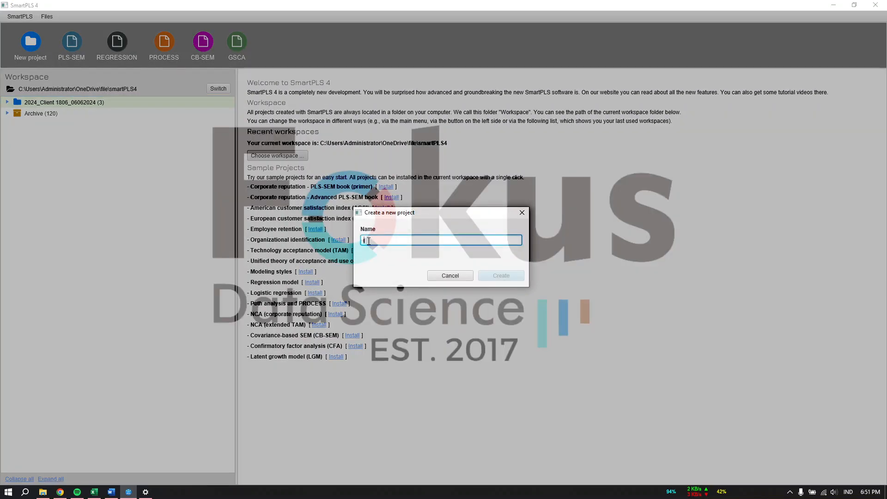
{"action": "type", "text": "Contoh"}
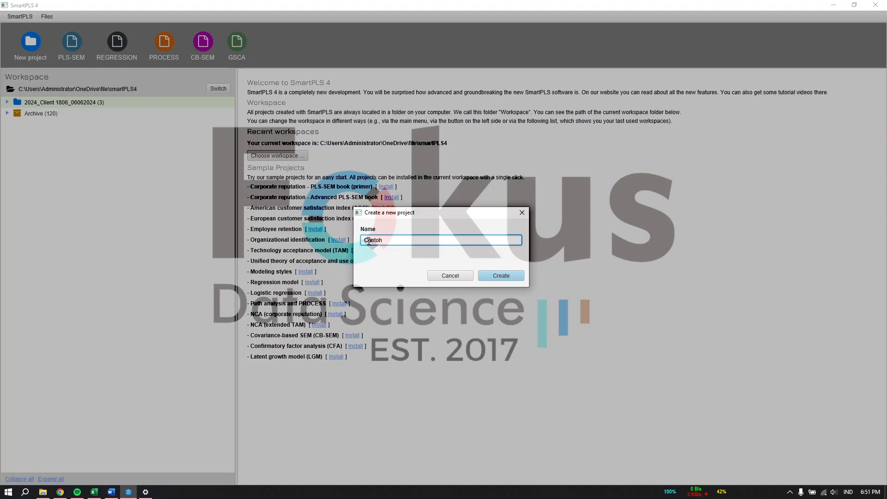
{"action": "left_click", "coordinate": [501, 275]}
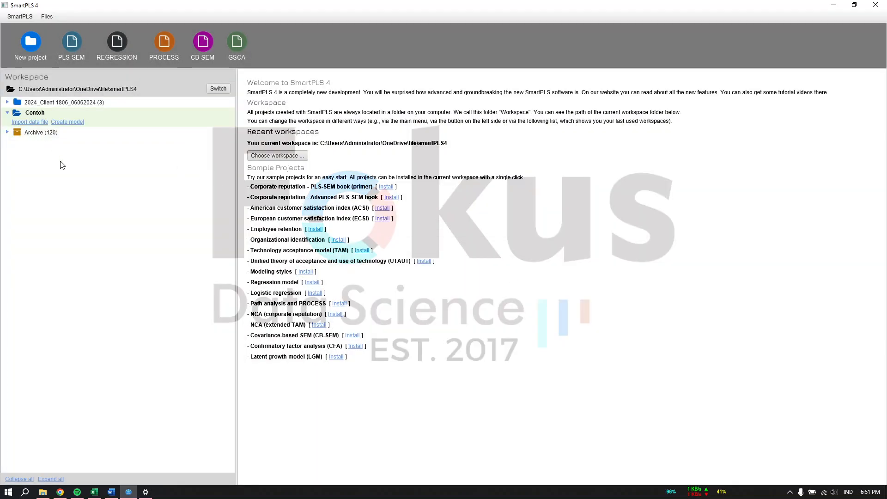
Load the data file Client 0906_CSV SmartPLS_31052024.csv for import into the Contoh project
{"action": "left_click", "coordinate": [26, 123]}
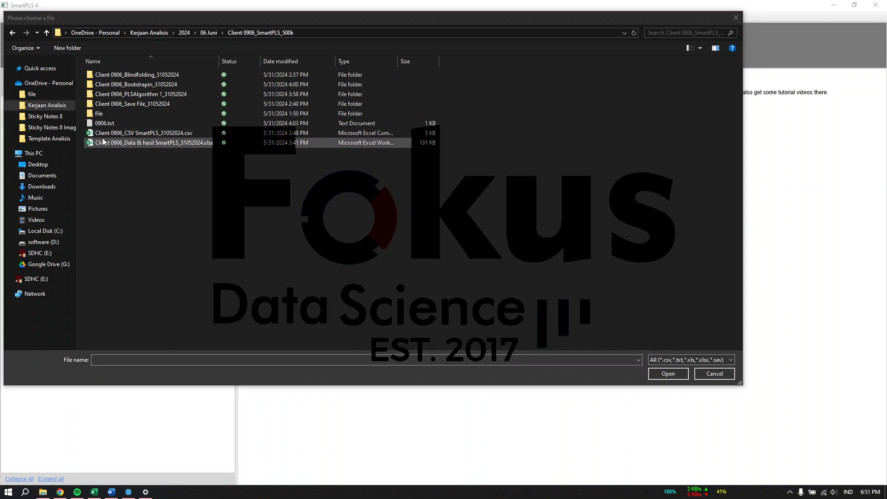
{"action": "left_click", "coordinate": [134, 134]}
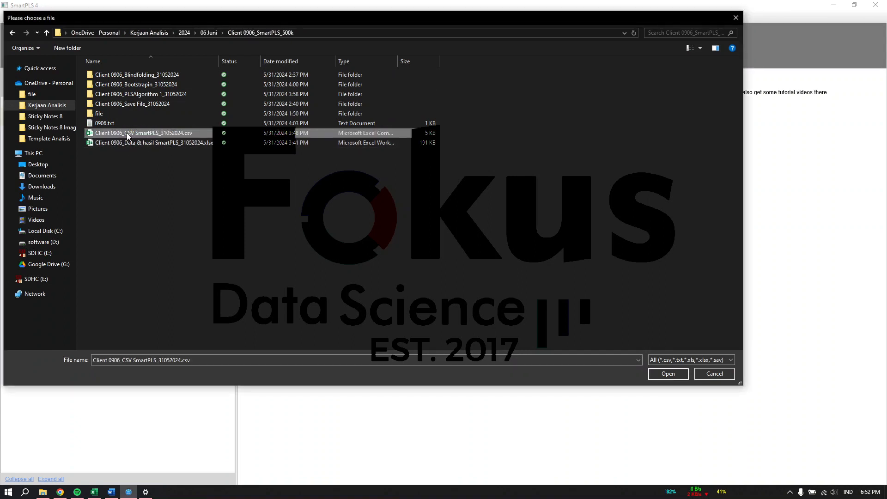
{"action": "left_click", "coordinate": [679, 372]}
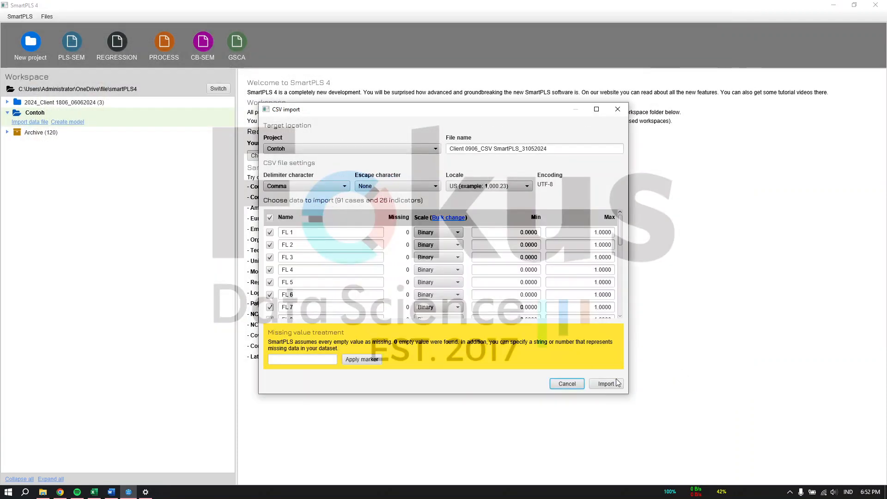
{"action": "left_click", "coordinate": [616, 385]}
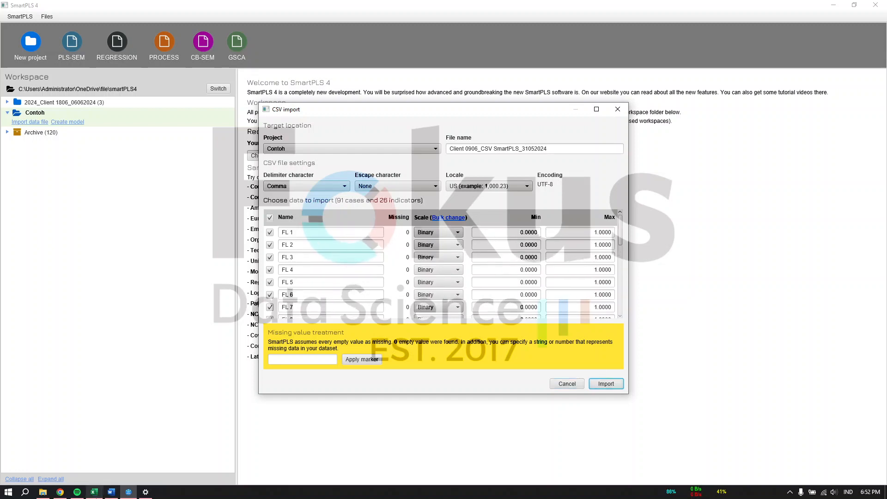
Switch to Excel and examine the response values in the Literasi Keuangan (X1) columns FL 1 to FL 8
{"action": "left_click", "coordinate": [94, 492]}
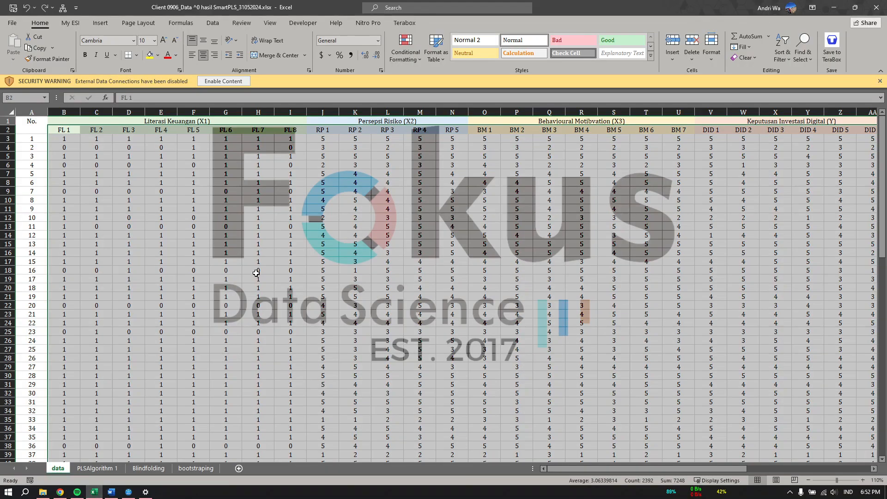
{"action": "left_click", "coordinate": [256, 273]}
{"action": "left_click", "coordinate": [129, 201]}
{"action": "left_click", "coordinate": [62, 137]}
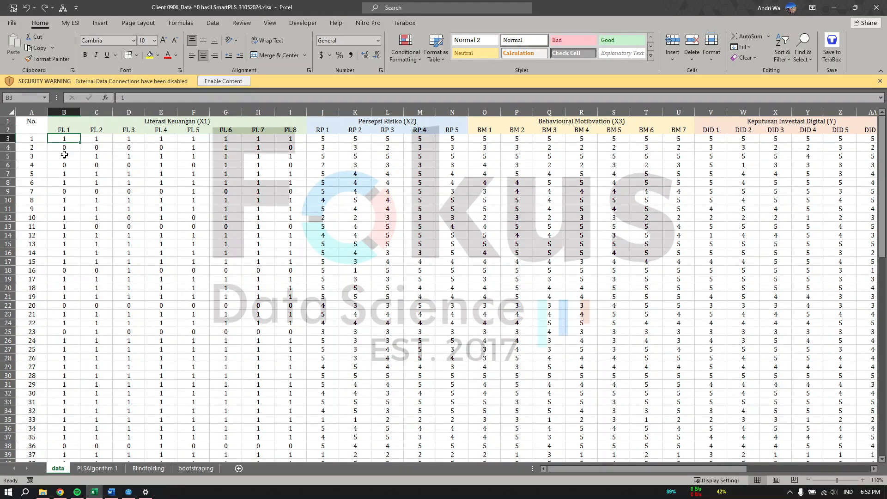
{"action": "left_click", "coordinate": [64, 154]}
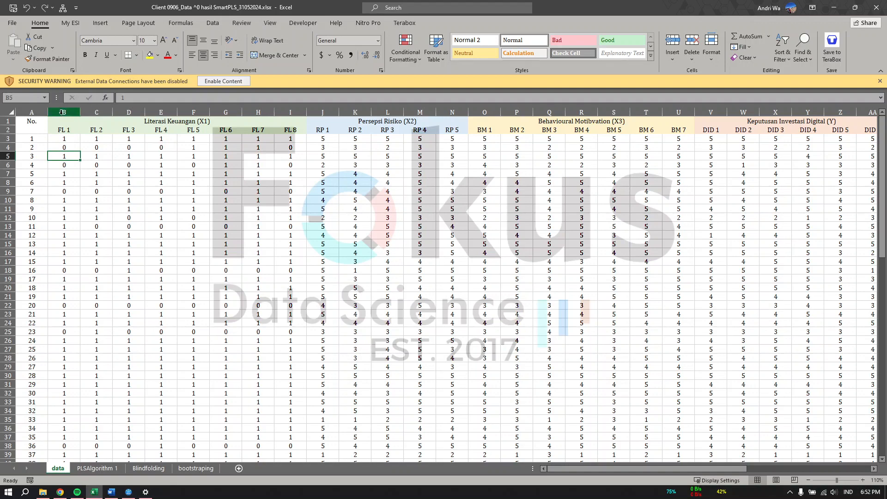
{"action": "left_click_drag", "start_coordinate": [61, 112], "coordinate": [290, 112]}
{"action": "scroll", "coordinate": [323, 252], "scroll_direction": "right", "scroll_amount": 5}
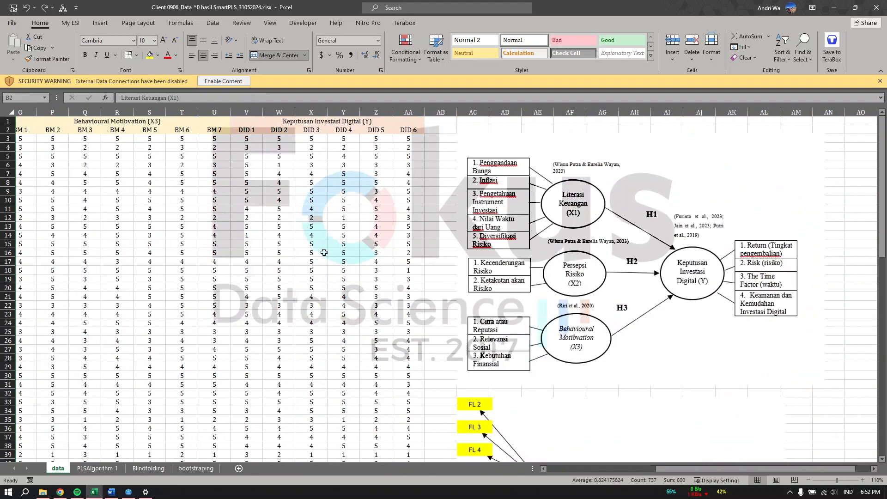
{"action": "scroll", "coordinate": [324, 252], "scroll_direction": "left", "scroll_amount": 5}
{"action": "left_click", "coordinate": [129, 226]}
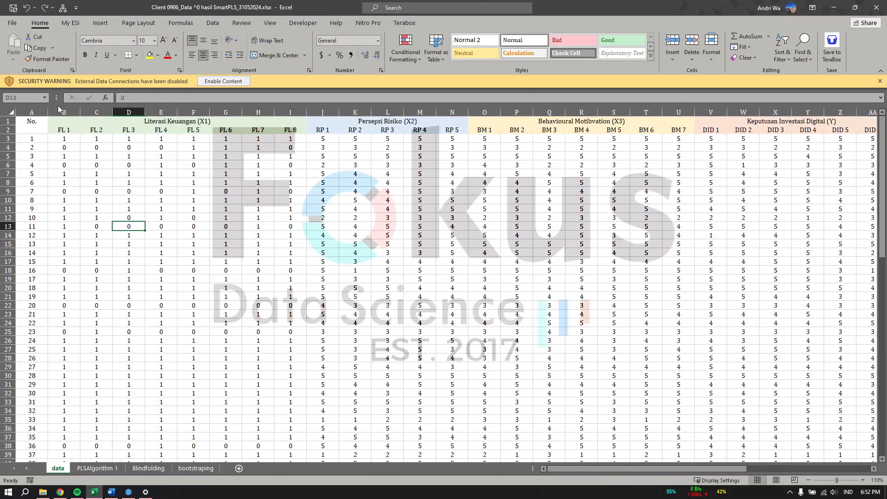
{"action": "left_click_drag", "start_coordinate": [61, 112], "coordinate": [97, 111]}
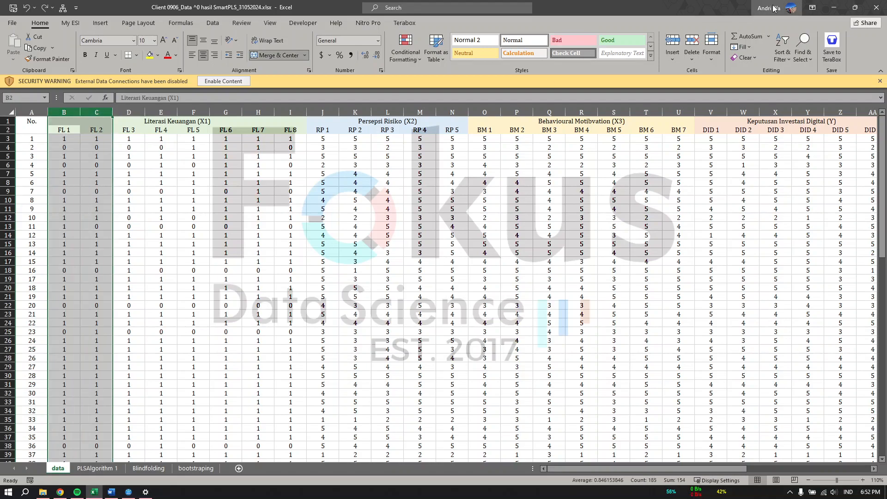
Return to SmartPLS 4 and bulk-change the scale of all indicators in the CSV import to Metric
{"action": "left_click", "coordinate": [833, 8]}
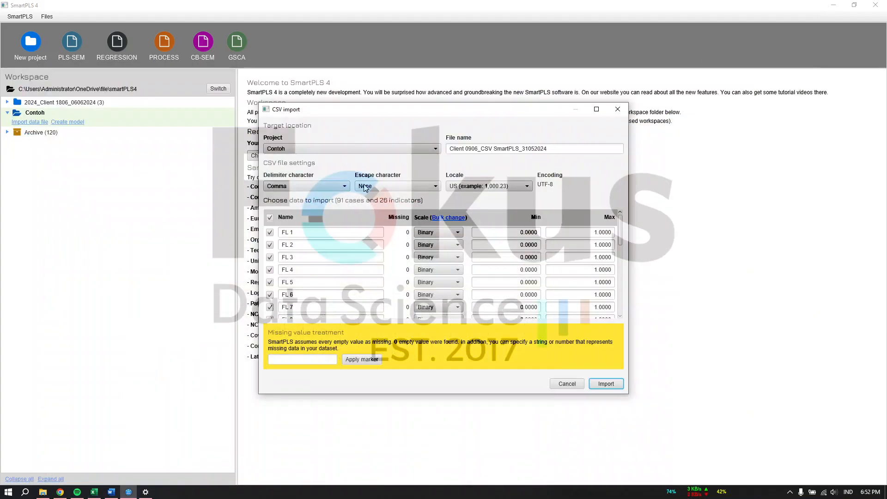
{"action": "left_click", "coordinate": [456, 219]}
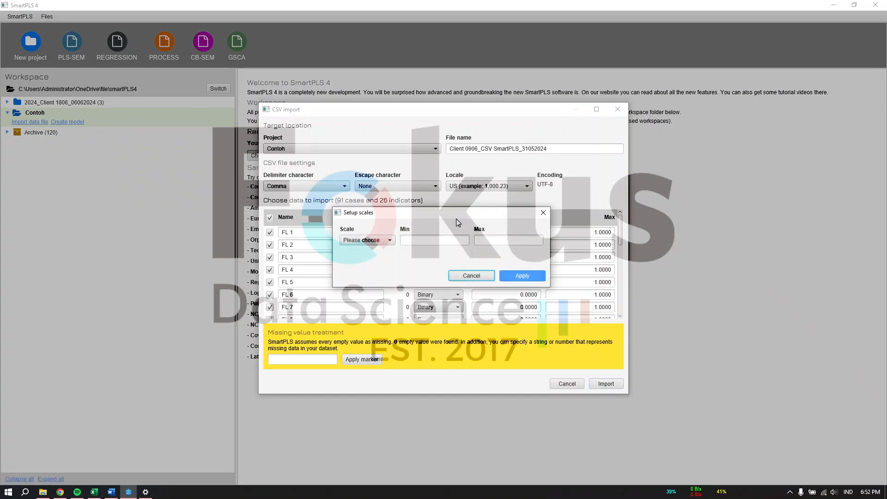
{"action": "left_click", "coordinate": [372, 241]}
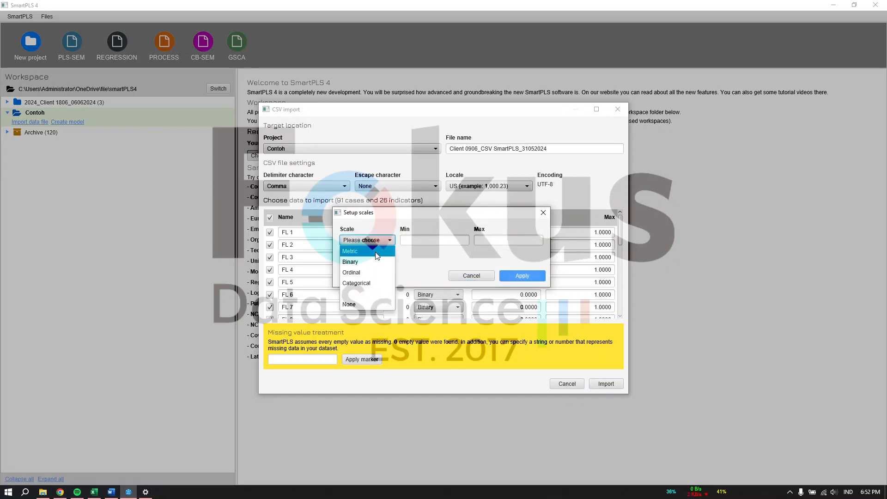
{"action": "left_click", "coordinate": [376, 261]}
{"action": "left_click", "coordinate": [536, 278]}
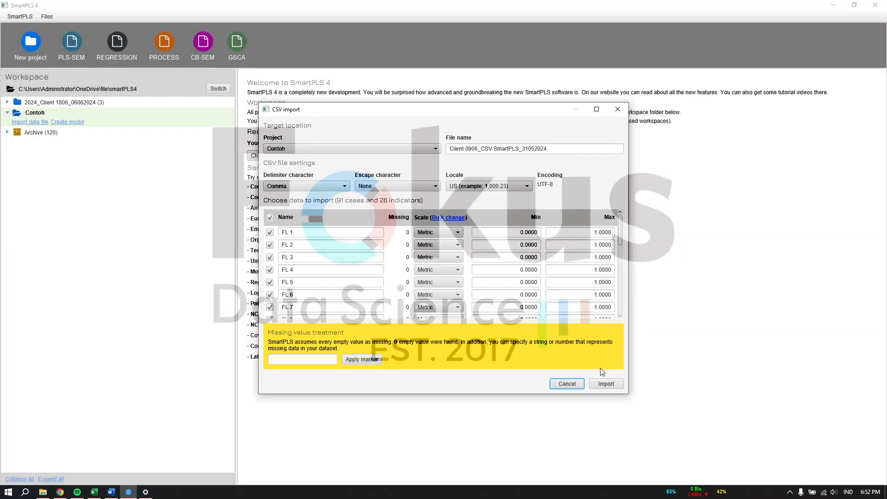
Review the indicator list, import all indicators into the Contoh project, and look over the indicator statistics table
{"action": "scroll", "coordinate": [450, 295], "scroll_direction": "down", "scroll_amount": 5}
{"action": "scroll", "coordinate": [452, 295], "scroll_direction": "down", "scroll_amount": 3}
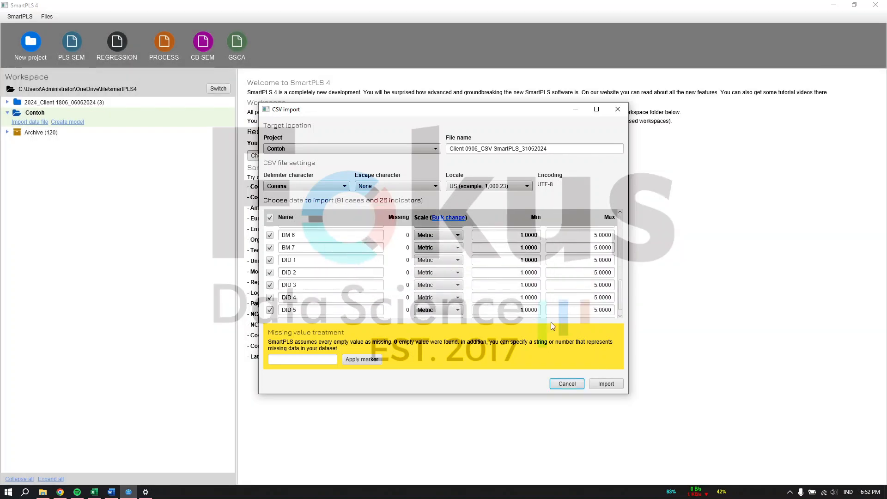
{"action": "left_click", "coordinate": [605, 386]}
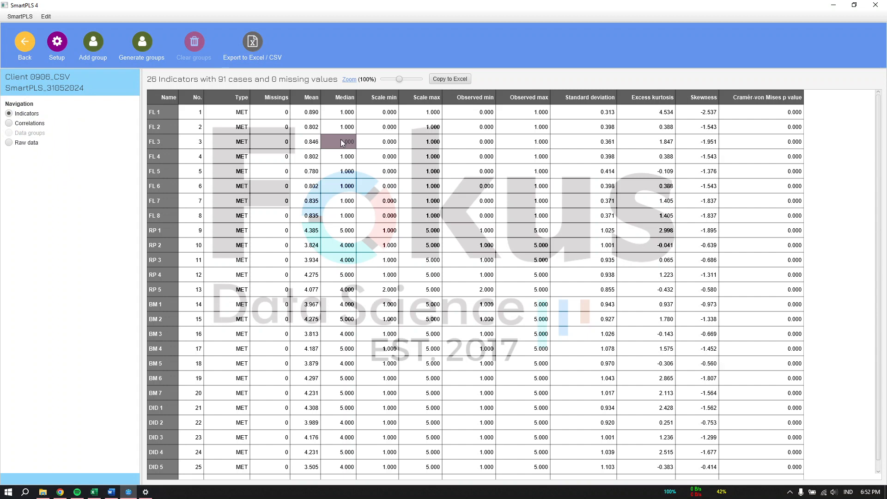
{"action": "scroll", "coordinate": [440, 238], "scroll_direction": "down", "scroll_amount": 1}
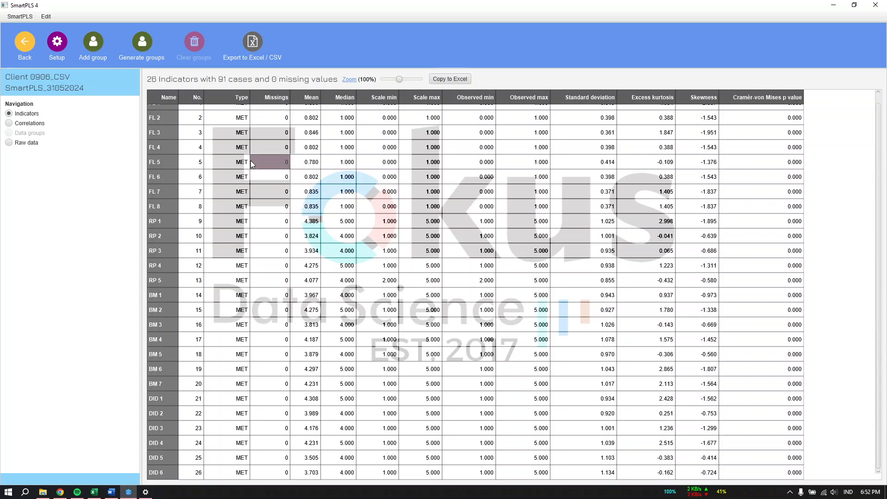
Go back to the workspace and create a PLS-SEM model named Contoh in the Contoh project
{"action": "left_click", "coordinate": [25, 54]}
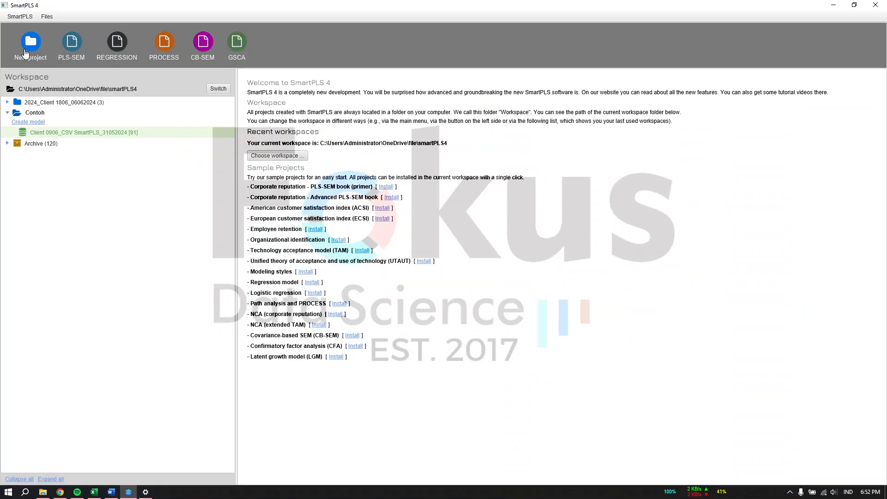
{"action": "left_click", "coordinate": [35, 123]}
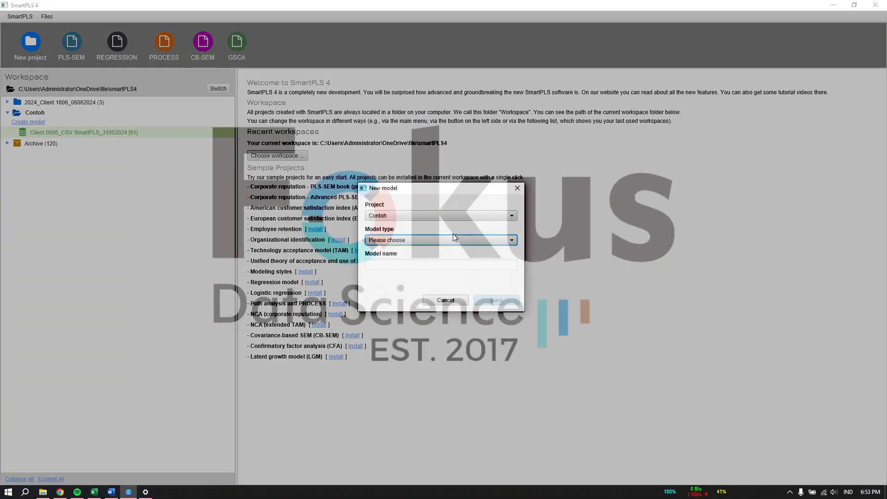
{"action": "left_click", "coordinate": [405, 240]}
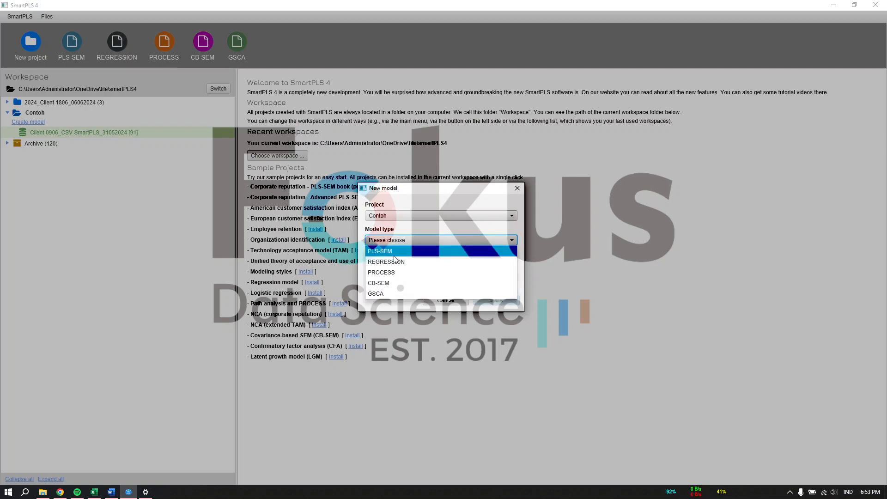
{"action": "left_click", "coordinate": [396, 250]}
{"action": "left_click", "coordinate": [401, 265]}
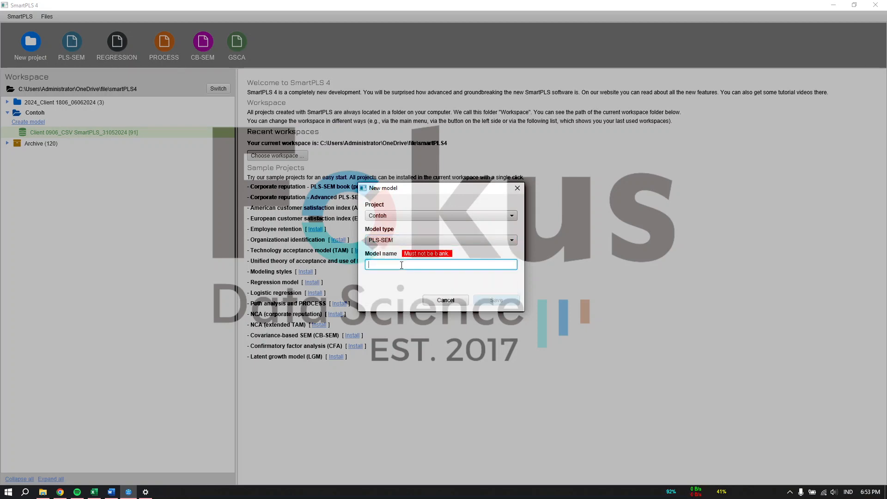
{"action": "type", "text": "Contoh"}
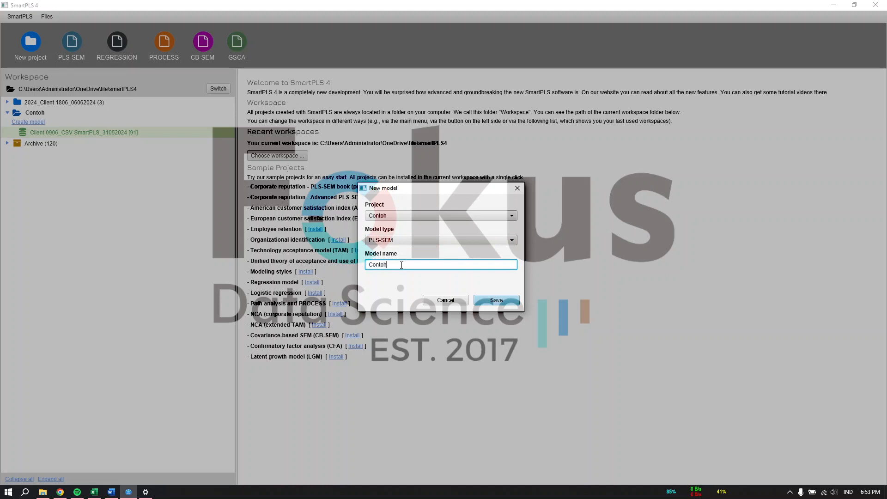
{"action": "left_click", "coordinate": [488, 301]}
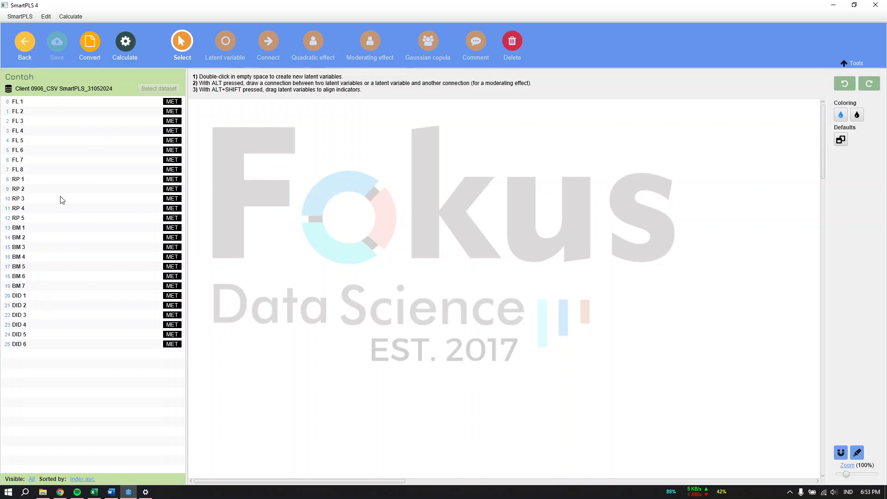
Switch to the Word interpretation document and examine the Model Penelitian diagrams for the variables, indicators and hypothesis paths
{"action": "left_click", "coordinate": [109, 493]}
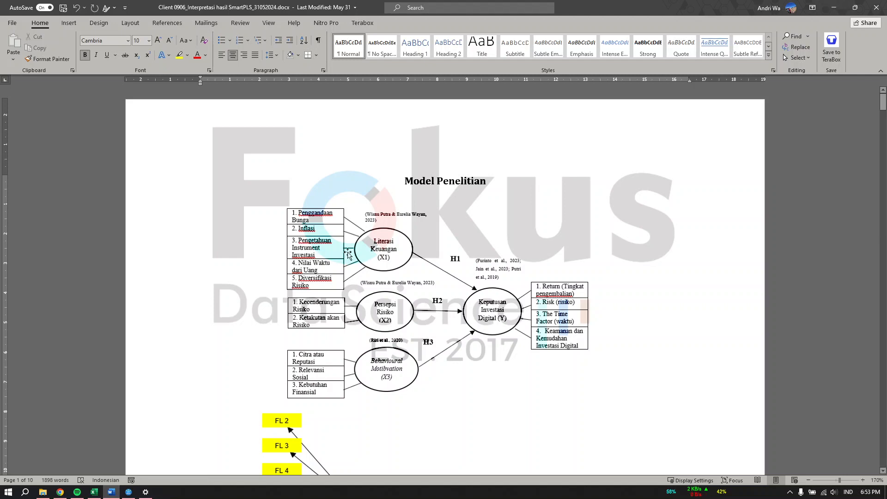
{"action": "scroll", "coordinate": [290, 337], "scroll_direction": "down", "scroll_amount": 3}
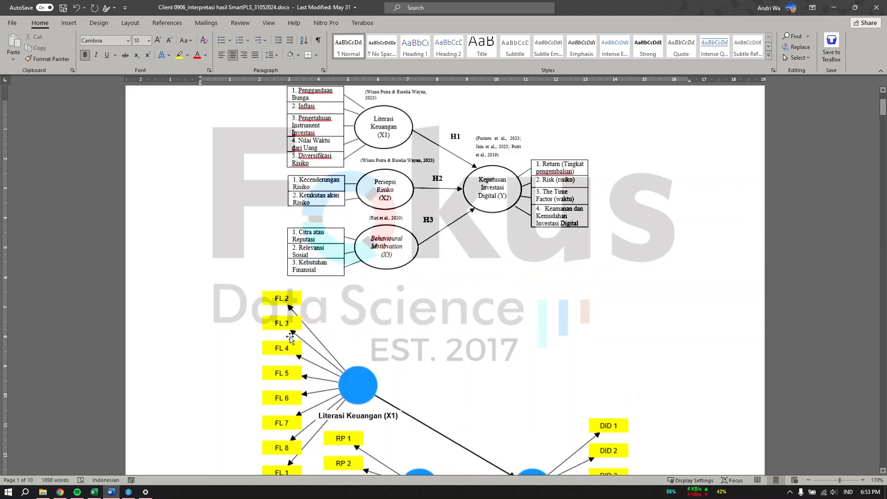
{"action": "scroll", "coordinate": [290, 337], "scroll_direction": "up", "scroll_amount": 3}
{"action": "scroll", "coordinate": [266, 349], "scroll_direction": "down", "scroll_amount": 4}
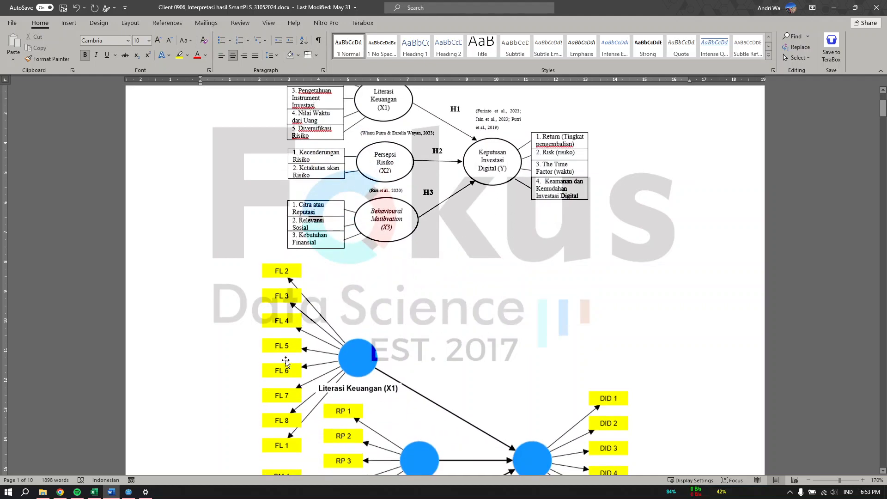
Return to SmartPLS 4, create a latent variable from indicators FL 1 to FL 8, and shift it slightly down and left
{"action": "key", "text": "alt+Tab"}
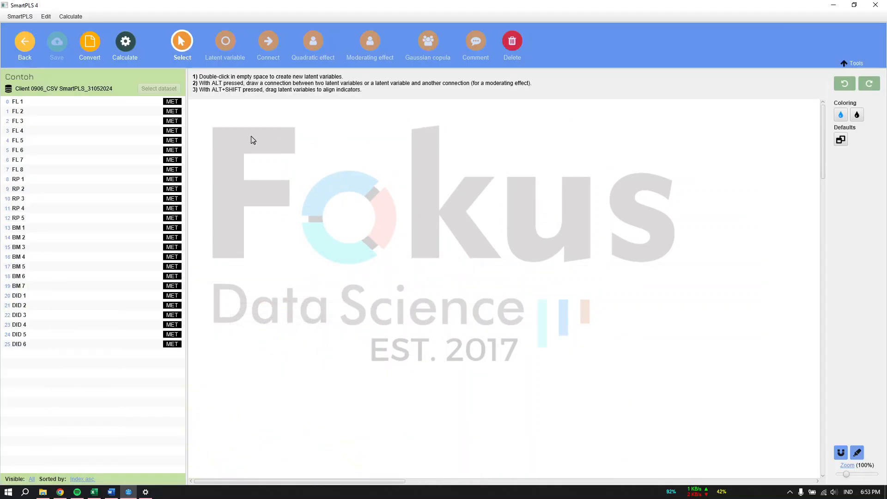
{"action": "left_click", "coordinate": [122, 105]}
{"action": "left_click", "coordinate": [64, 173], "text": "shift"}
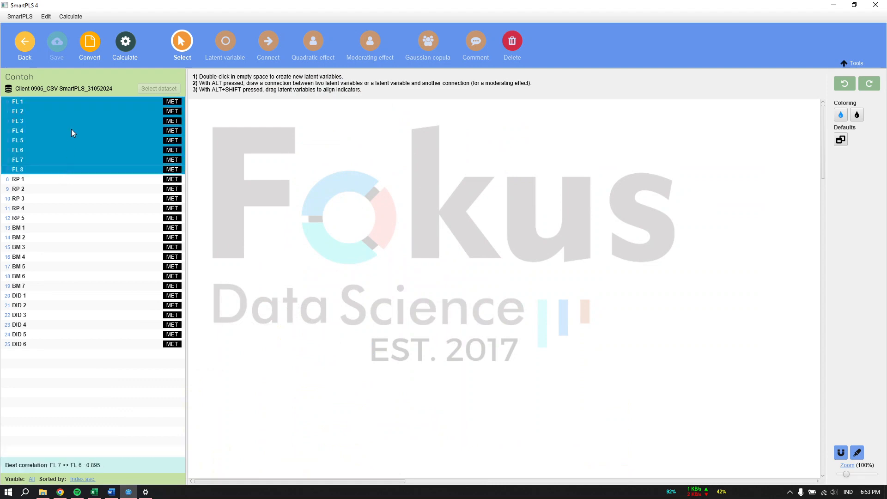
{"action": "left_click_drag", "start_coordinate": [73, 132], "coordinate": [324, 216]}
{"action": "key", "text": "Return"}
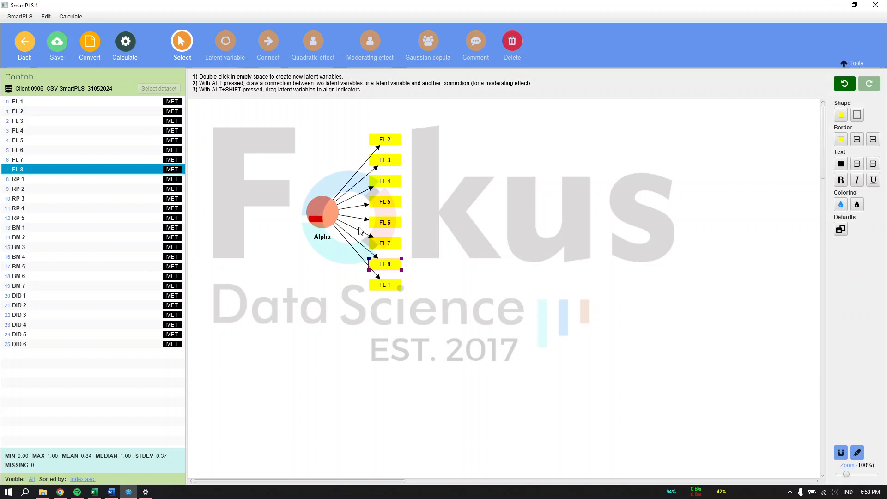
{"action": "left_click", "coordinate": [321, 214]}
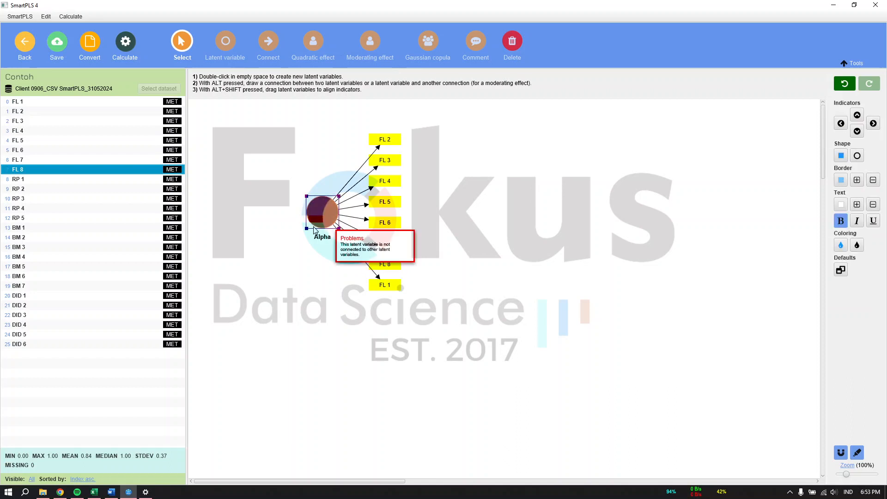
{"action": "left_click_drag", "start_coordinate": [314, 229], "coordinate": [305, 241]}
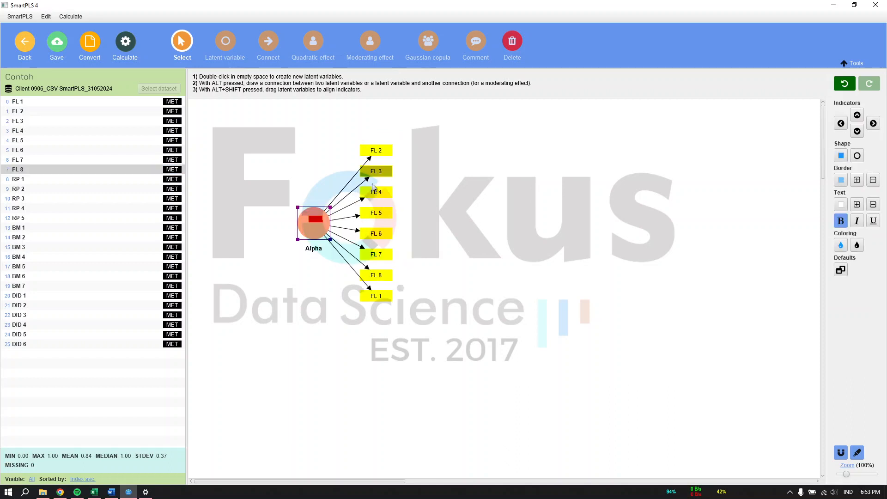
Create a latent variable from indicators RP 1 to RP 5 and position it below the FL construct
{"action": "left_click", "coordinate": [72, 179]}
{"action": "left_click", "coordinate": [81, 218], "text": "shift"}
{"action": "left_click_drag", "start_coordinate": [74, 201], "coordinate": [344, 328]}
{"action": "left_click_drag", "start_coordinate": [343, 331], "coordinate": [342, 327]}
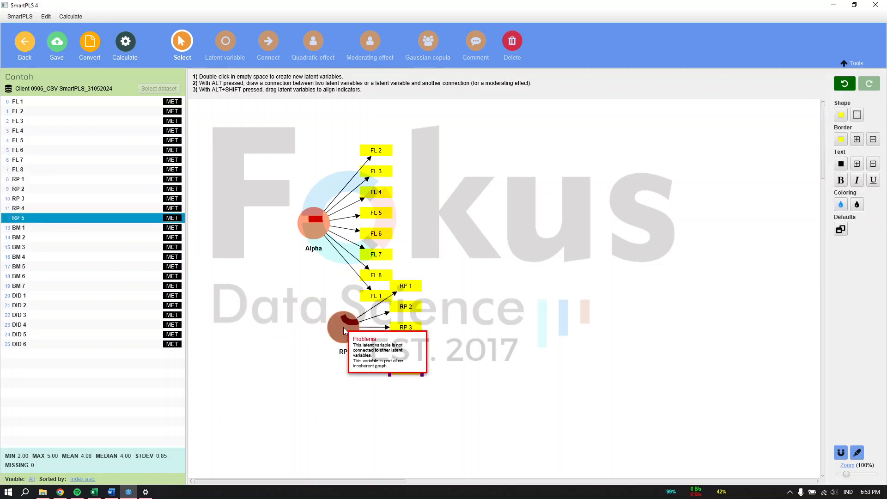
{"action": "left_click", "coordinate": [332, 326]}
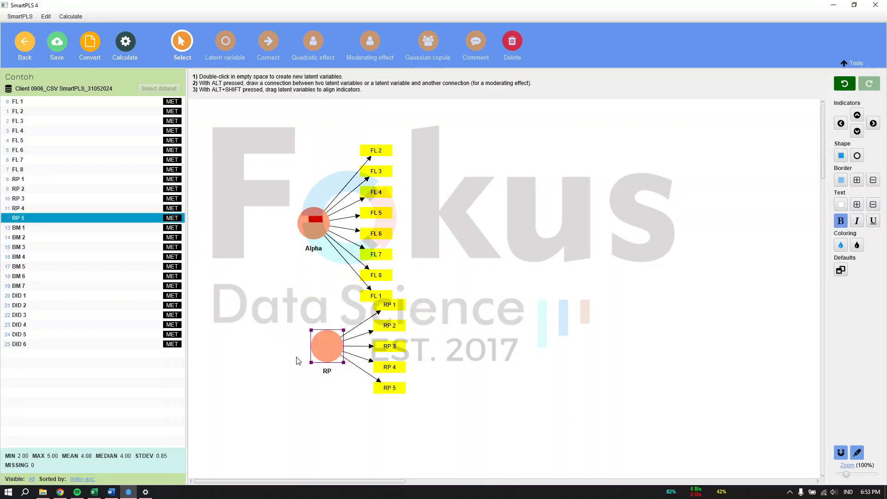
Create a latent variable from indicators BM 1 to BM 7 to the right of the FL construct
{"action": "left_click", "coordinate": [106, 228]}
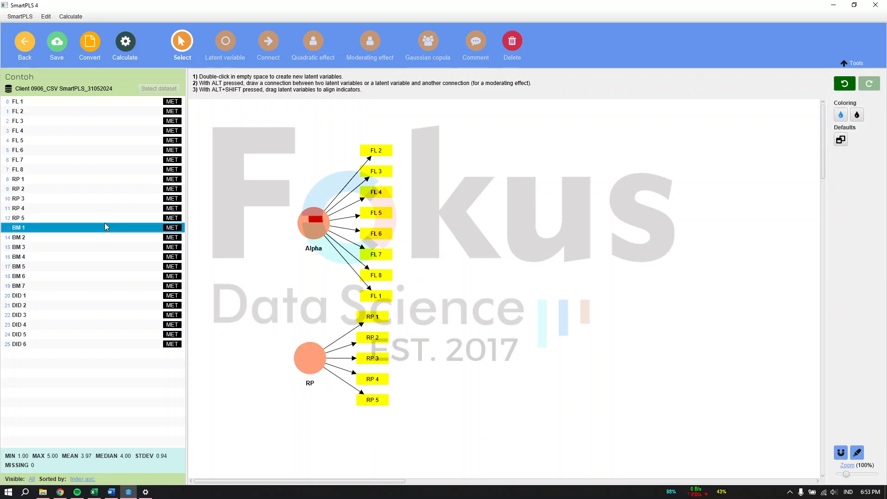
{"action": "left_click", "coordinate": [98, 286], "text": "shift"}
{"action": "left_click_drag", "start_coordinate": [478, 249], "coordinate": [477, 250]}
Create a latent variable from indicators DID 1 to DID 6 below the BM construct
{"action": "left_click", "coordinate": [69, 295]}
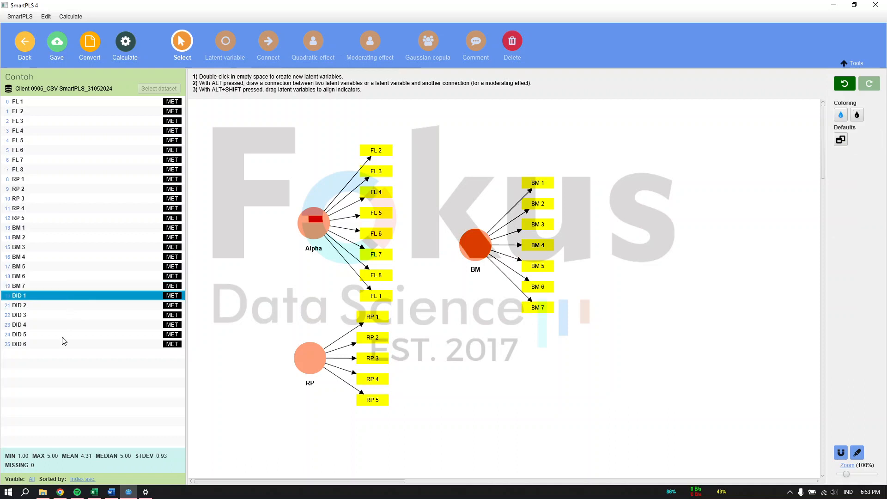
{"action": "left_click", "coordinate": [61, 345], "text": "shift"}
{"action": "left_click_drag", "start_coordinate": [495, 344], "coordinate": [504, 345]}
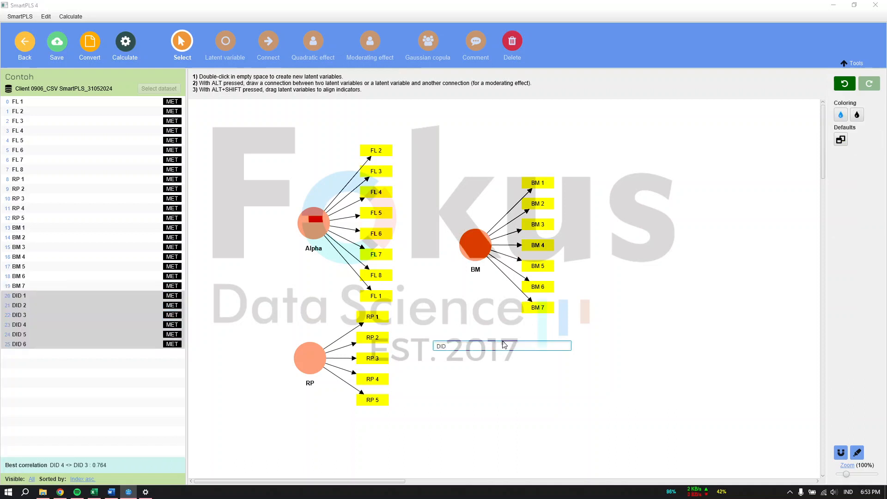
{"action": "key", "text": "Return"}
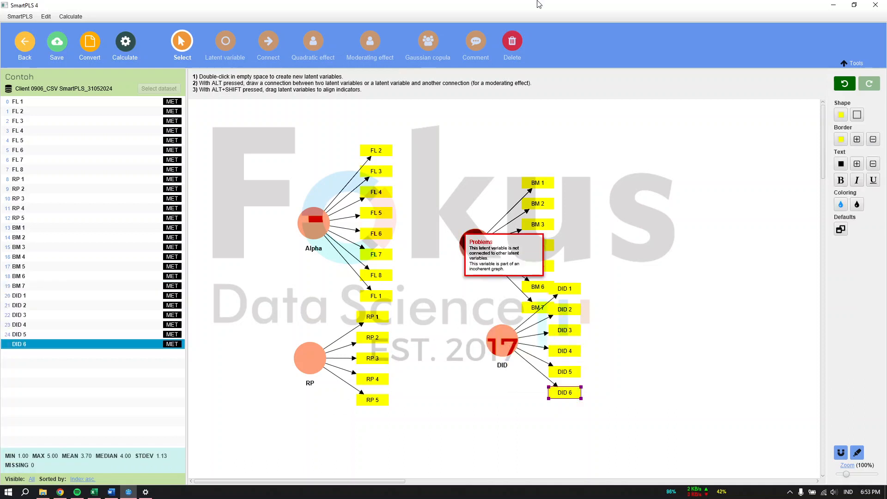
Arrange SmartPLS 4 and the Excel data workbook side by side and copy the Literasi Keuangan (X1) heading text
{"action": "left_click_drag", "start_coordinate": [535, 7], "coordinate": [886, 155]}
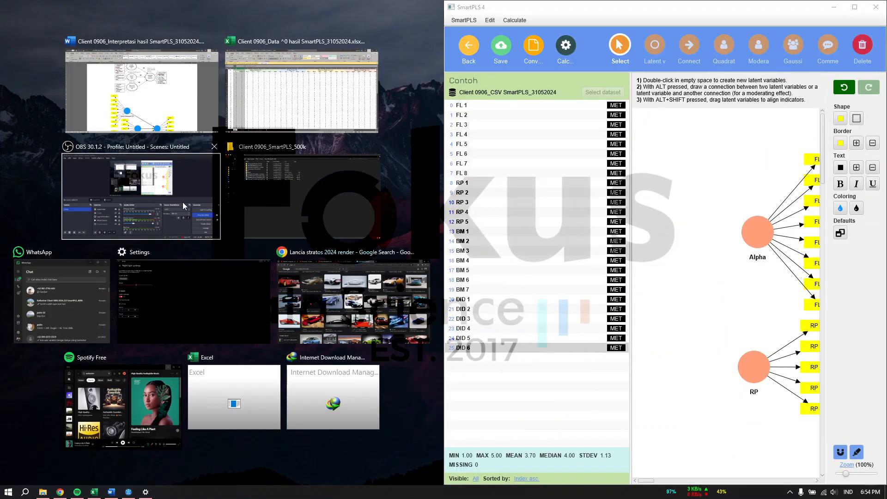
{"action": "left_click", "coordinate": [239, 104]}
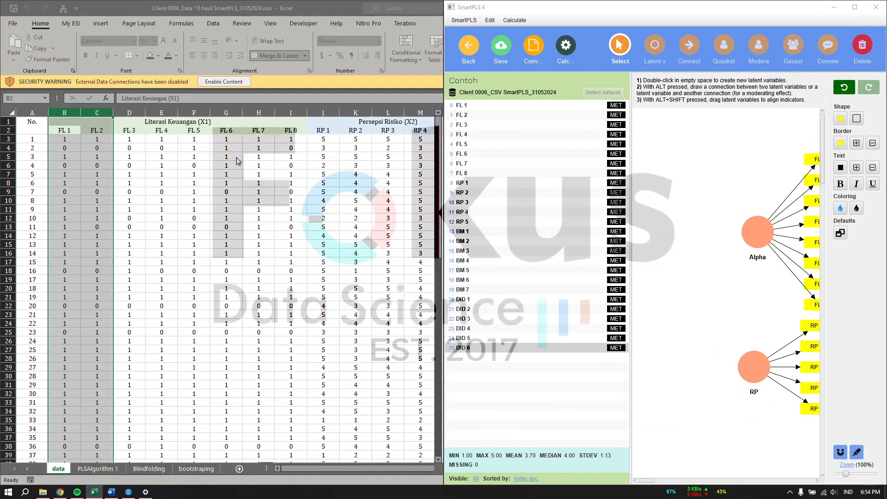
{"action": "left_click", "coordinate": [169, 120]}
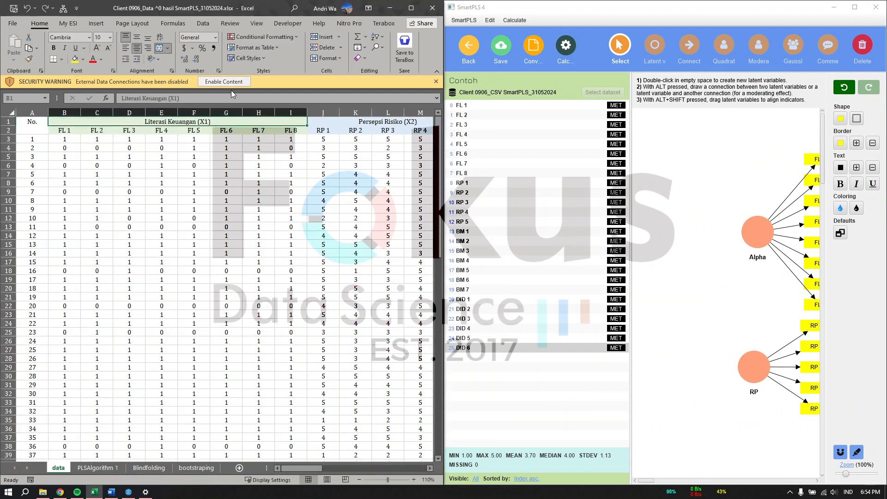
{"action": "left_click", "coordinate": [216, 98]}
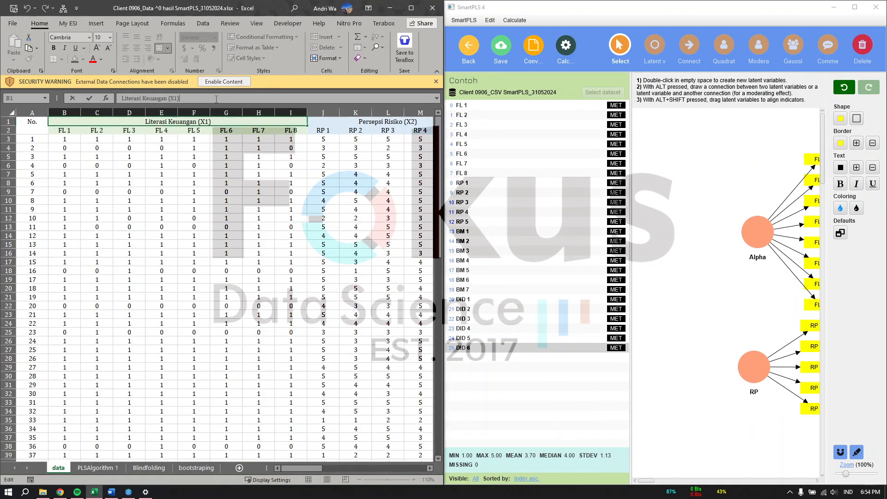
{"action": "left_click_drag", "start_coordinate": [195, 99], "coordinate": [102, 100]}
{"action": "key", "text": "ctrl+c"}
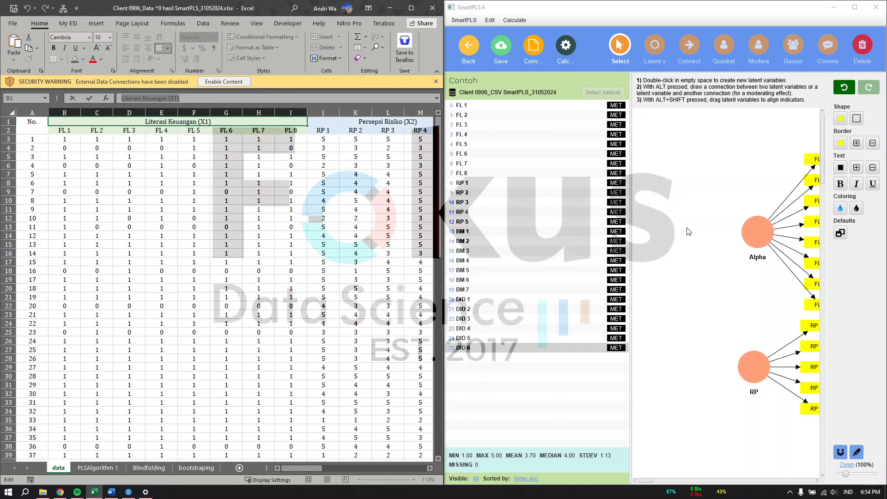
Rename the latent variable of the FL indicators to Literasi Keuangan (X1) using the copied heading
{"action": "double_click", "coordinate": [747, 235]}
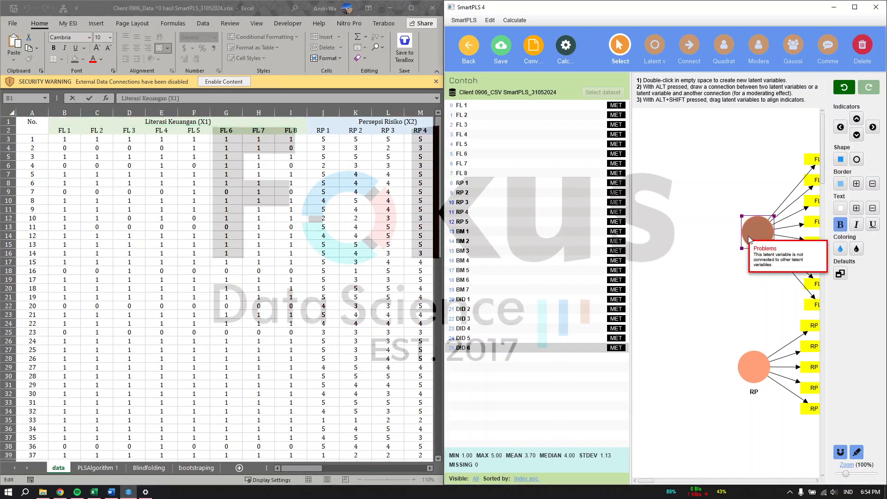
{"action": "triple_click", "coordinate": [639, 169]}
{"action": "key", "text": "ctrl+v"}
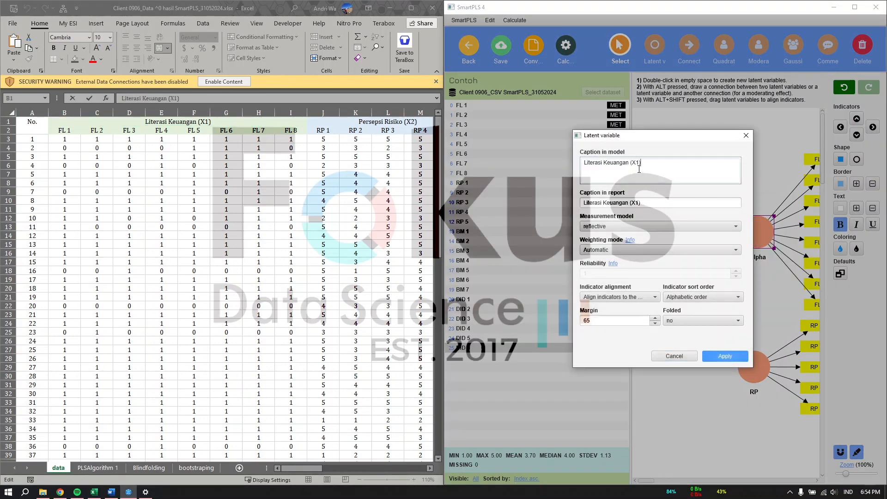
{"action": "left_click", "coordinate": [724, 355]}
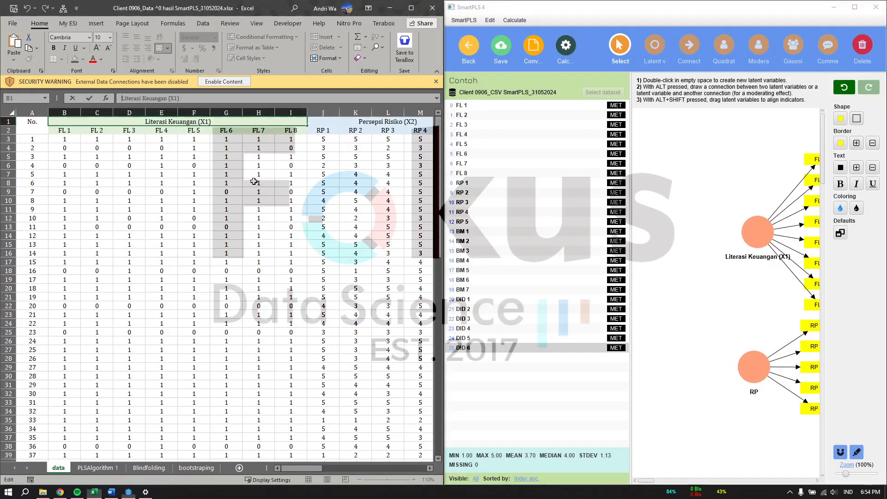
Rename the RP latent variable to Persepsi Risiko (X2), using the heading copied from the data workbook
{"action": "scroll", "coordinate": [254, 182], "scroll_direction": "right", "scroll_amount": 2}
{"action": "left_click", "coordinate": [218, 119]}
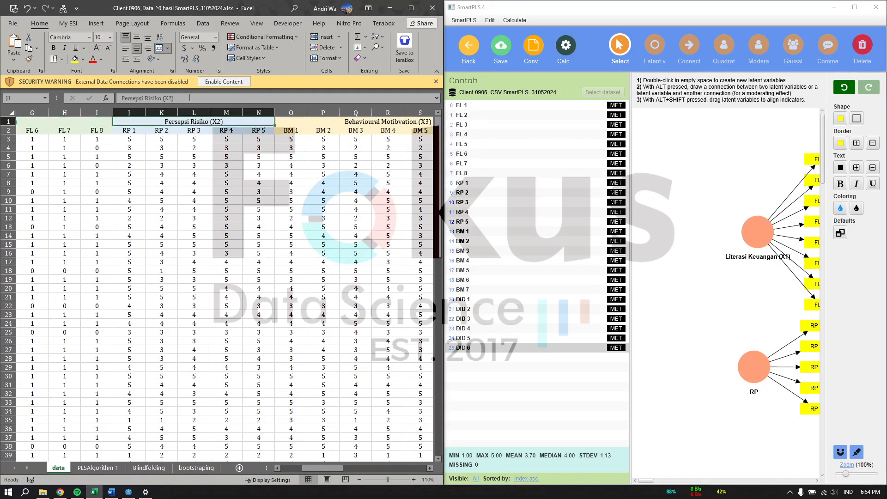
{"action": "double_click", "coordinate": [748, 373]}
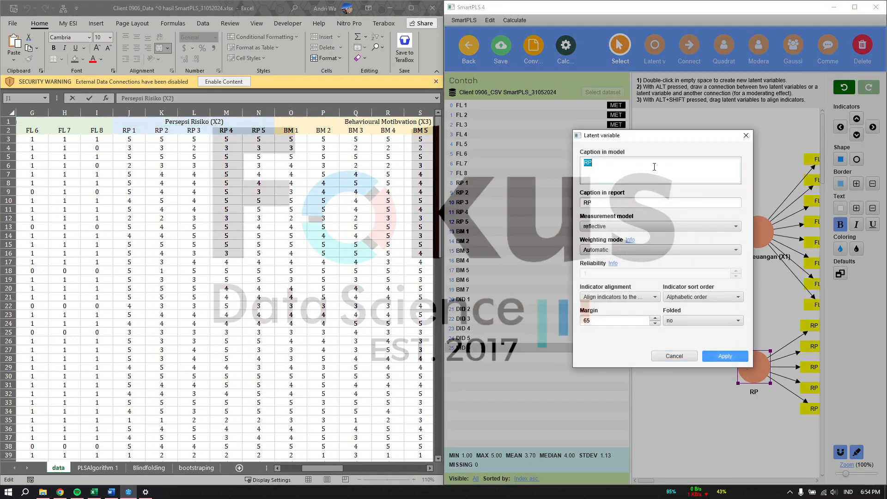
{"action": "type", "text": "Persepsi Risiko (X2)"}
{"action": "left_click", "coordinate": [724, 359]}
Copy the Behavioural Motibvation (X3) heading from the workbook and use it to rename the BM latent variable
{"action": "scroll", "coordinate": [729, 289], "scroll_direction": "right", "scroll_amount": 8}
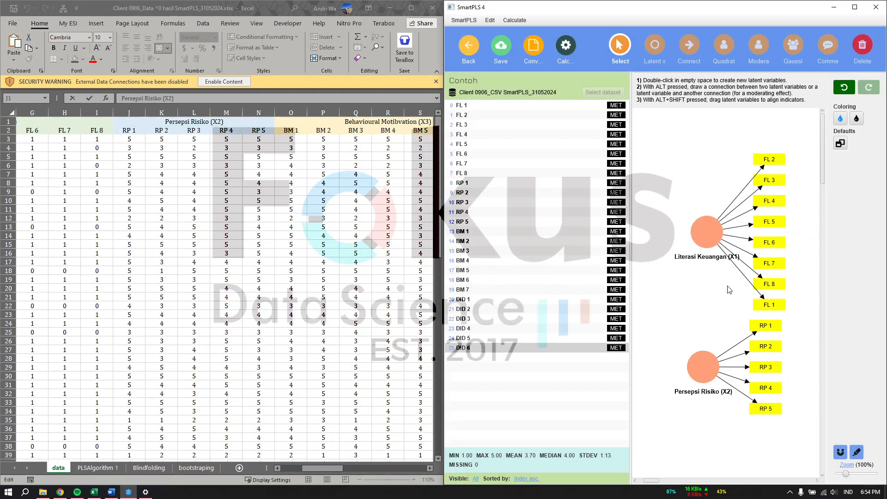
{"action": "left_click", "coordinate": [367, 123]}
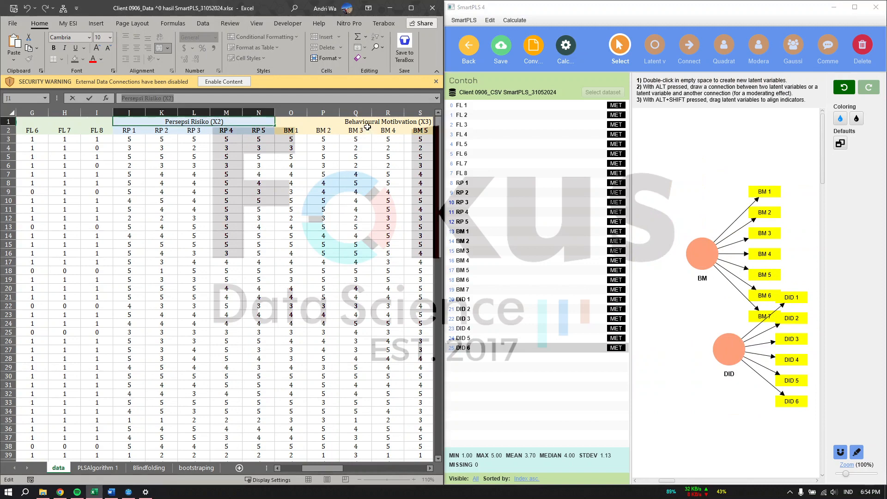
{"action": "left_click_drag", "start_coordinate": [208, 98], "coordinate": [115, 96]}
{"action": "key", "text": "ctrl+c"}
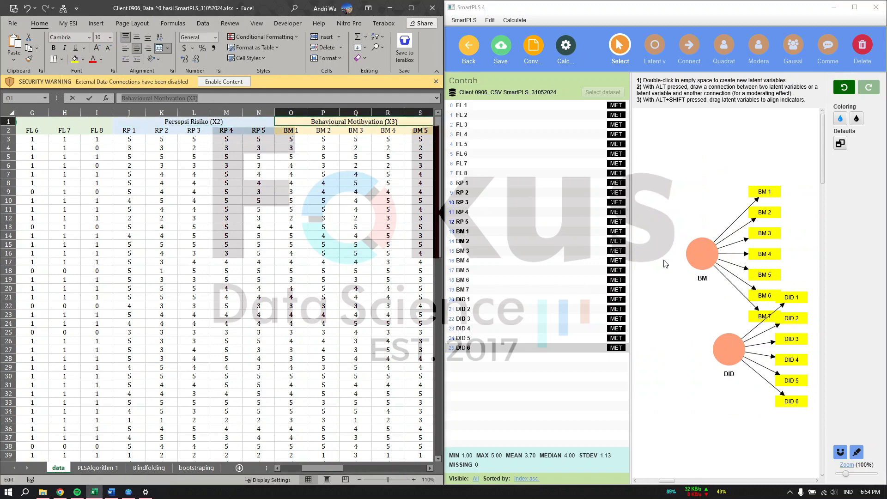
{"action": "left_click", "coordinate": [703, 261]}
{"action": "double_click", "coordinate": [703, 262]}
{"action": "key", "text": "ctrl+a"}
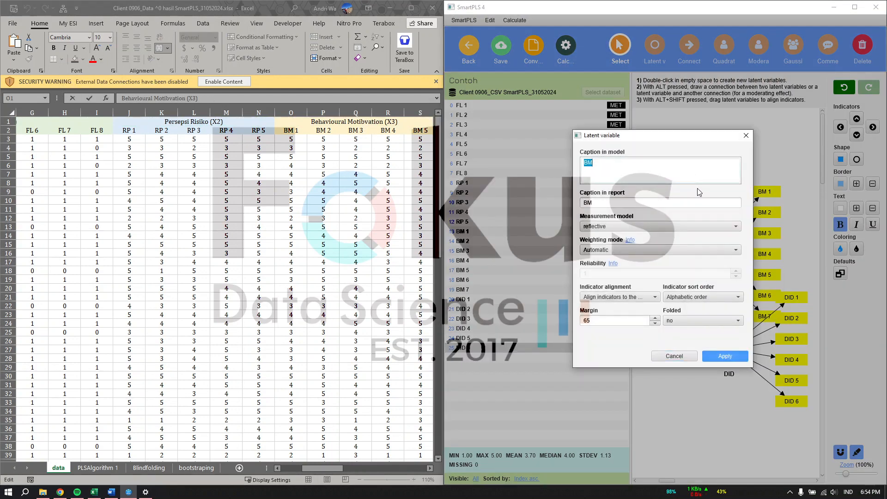
{"action": "key", "text": "ctrl+v"}
{"action": "left_click", "coordinate": [724, 356]}
Copy the Keputusan Investasi Digital (Y) heading from the workbook and use it to rename the DID latent variable
{"action": "left_click", "coordinate": [221, 202]}
{"action": "scroll", "coordinate": [227, 185], "scroll_direction": "right", "scroll_amount": 3}
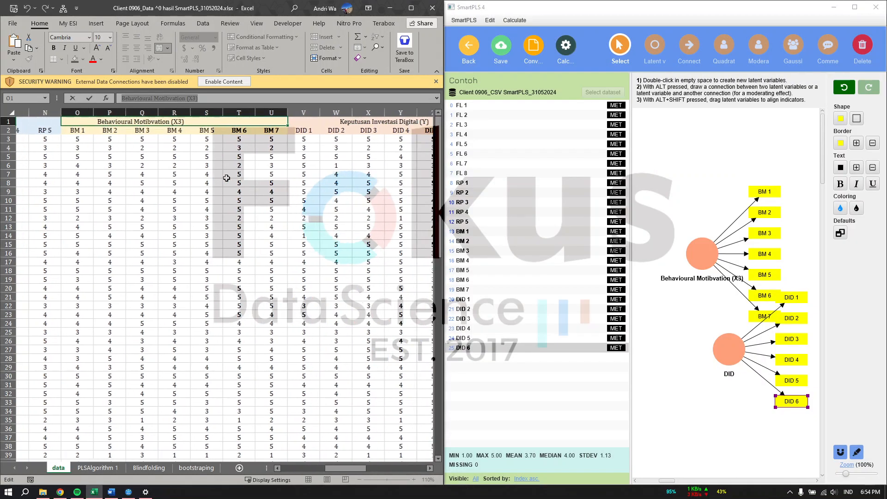
{"action": "left_click", "coordinate": [284, 121]}
{"action": "left_click_drag", "start_coordinate": [222, 98], "coordinate": [118, 98]}
{"action": "key", "text": "ctrl+c"}
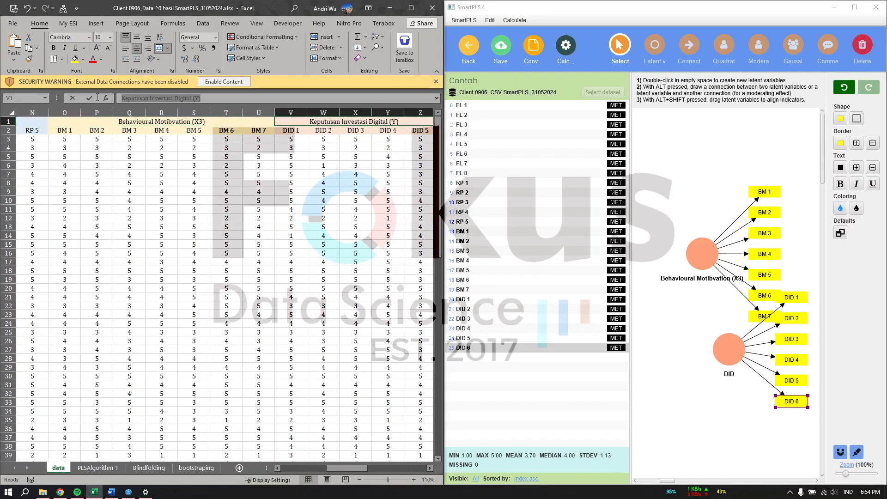
{"action": "left_click", "coordinate": [731, 357]}
{"action": "double_click", "coordinate": [732, 357]}
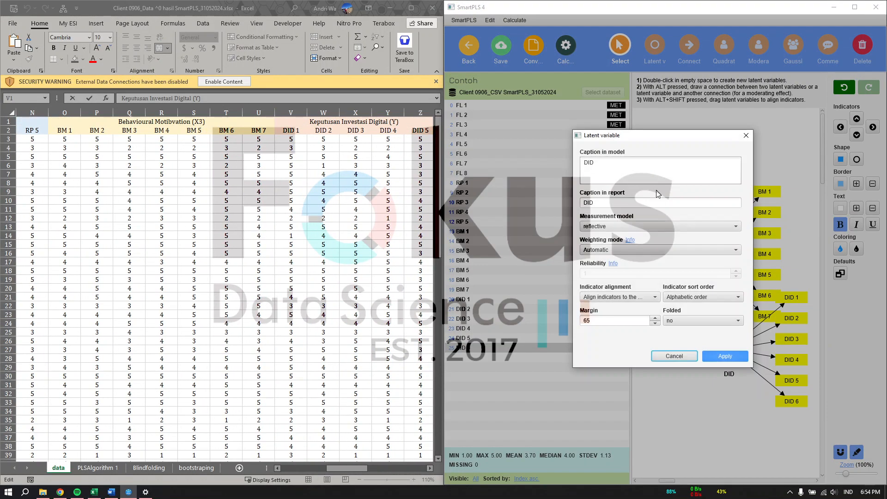
{"action": "key", "text": "ctrl+a"}
{"action": "key", "text": "ctrl+v"}
{"action": "left_click", "coordinate": [733, 354]}
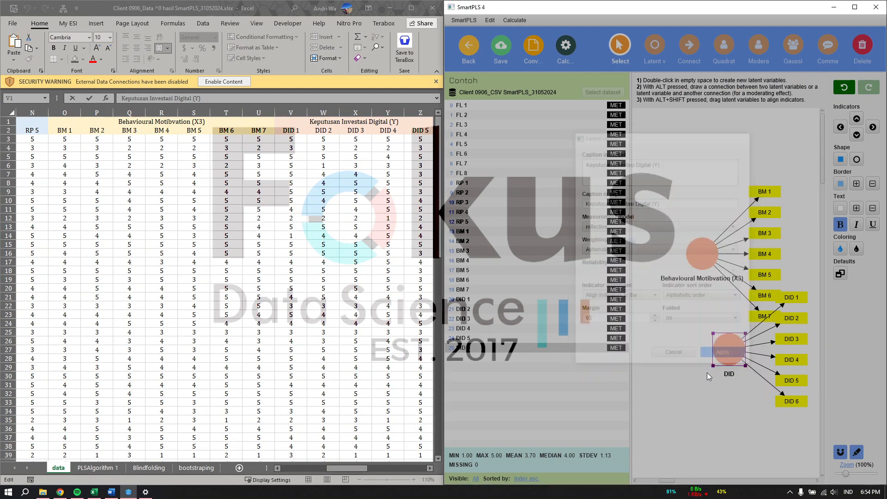
Examine the research framework diagram beside the data in the workbook for the hypothesized paths between the variables
{"action": "left_click", "coordinate": [333, 467]}
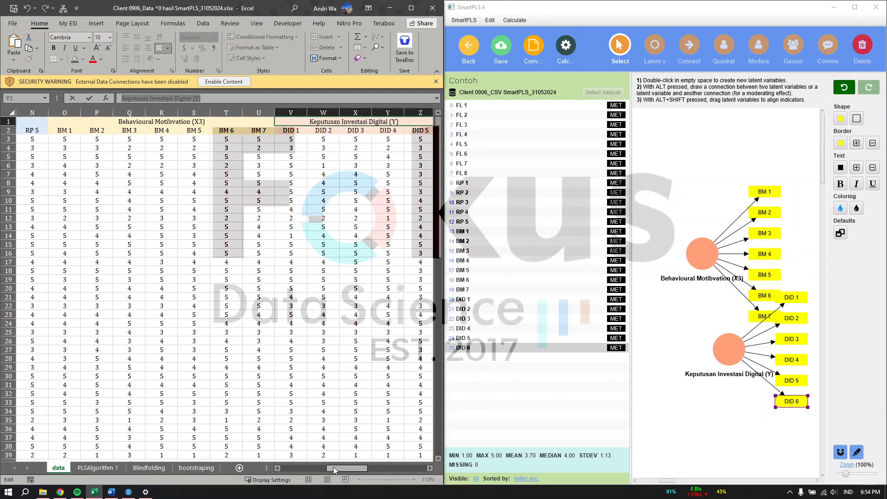
{"action": "left_click_drag", "start_coordinate": [339, 467], "coordinate": [374, 472]}
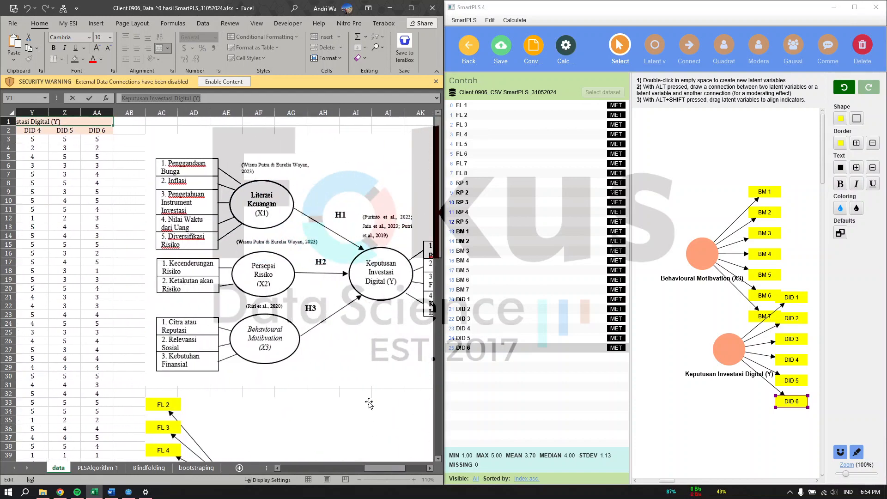
{"action": "scroll", "coordinate": [362, 392], "scroll_direction": "down", "scroll_amount": 8}
{"action": "scroll", "coordinate": [363, 392], "scroll_direction": "up", "scroll_amount": 6}
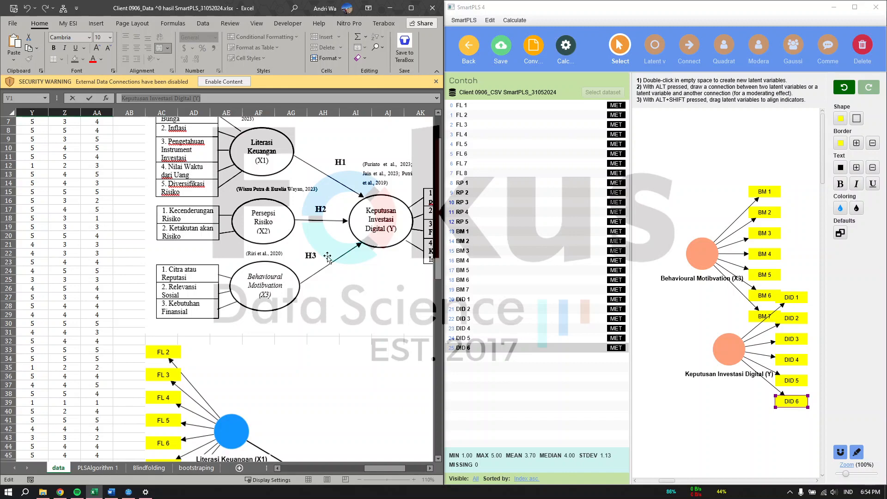
Maximize SmartPLS 4, align the Literasi Keuangan (X1) indicators on the construct's left side and shift the construct slightly up and right
{"action": "left_click", "coordinate": [854, 7]}
{"action": "scroll", "coordinate": [494, 331], "scroll_direction": "left", "scroll_amount": 5}
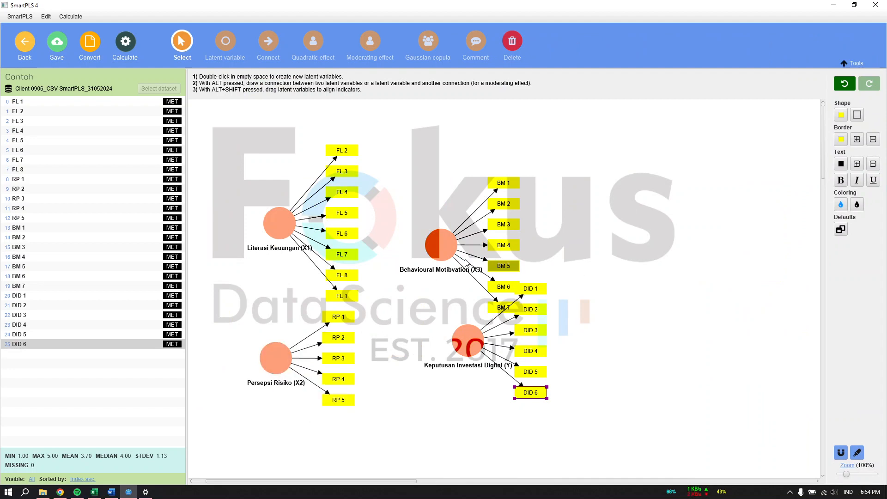
{"action": "left_click", "coordinate": [277, 234]}
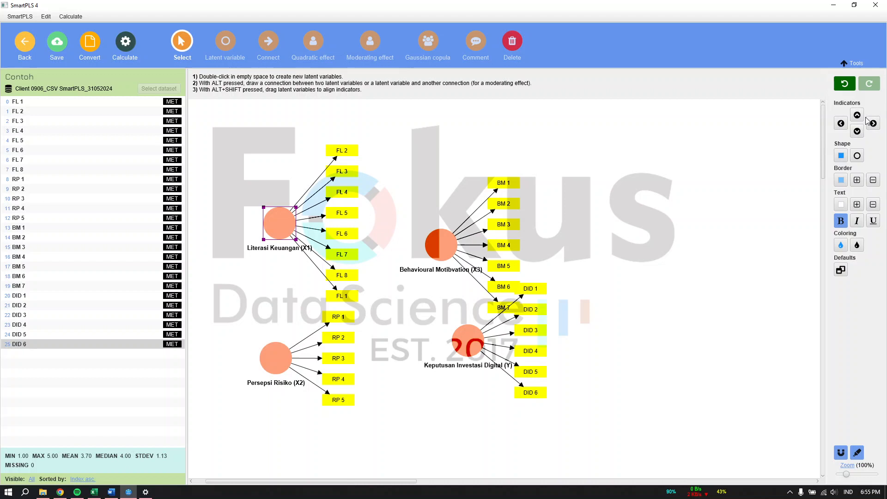
{"action": "left_click", "coordinate": [842, 126]}
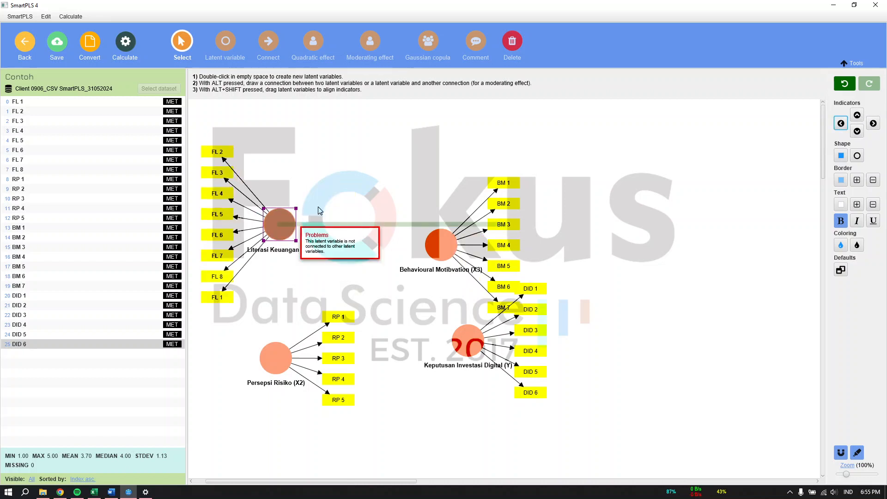
{"action": "left_click_drag", "start_coordinate": [320, 211], "coordinate": [322, 209]}
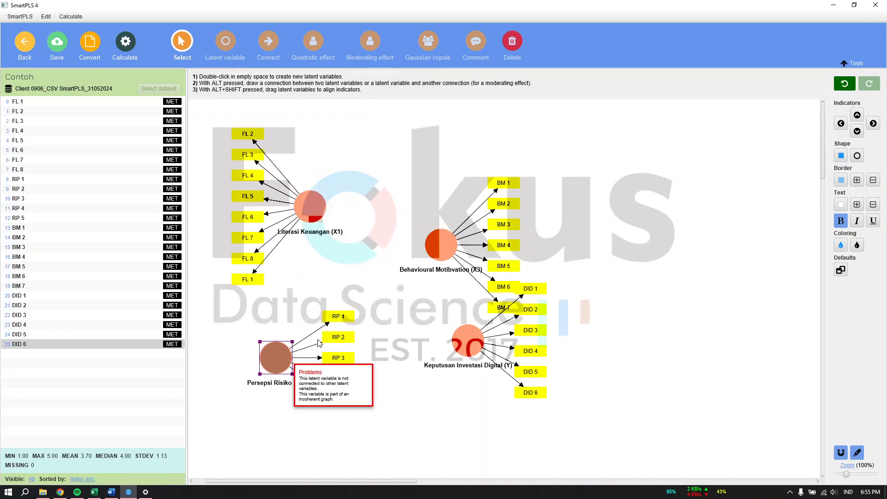
Place Persepsi Risiko (X2) and Behavioural Motibvation (X3) below Literasi Keuangan (X1), with their indicators aligned on the left side
{"action": "left_click_drag", "start_coordinate": [292, 359], "coordinate": [355, 325]}
{"action": "left_click", "coordinate": [841, 123]}
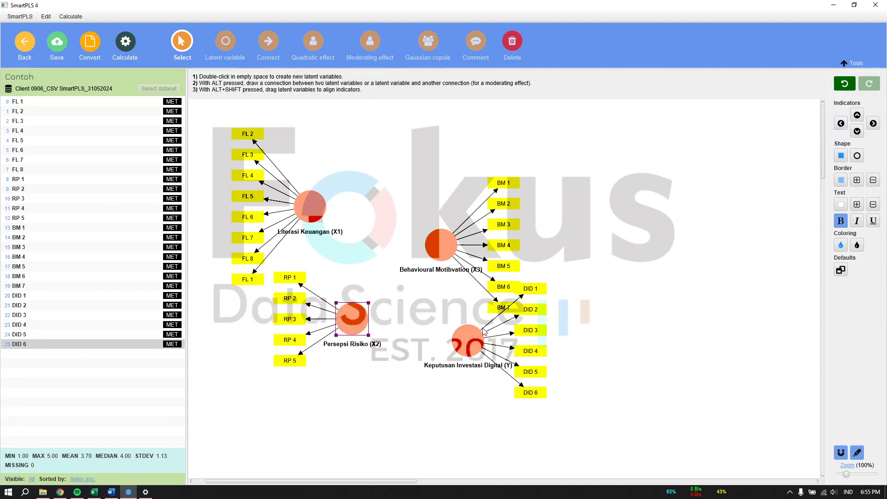
{"action": "left_click_drag", "start_coordinate": [439, 245], "coordinate": [304, 409]}
{"action": "left_click", "coordinate": [840, 123]}
Space the three X constructs vertically and move Keputusan Investasi Digital (Y) level with Persepsi Risiko (X2)
{"action": "left_click_drag", "start_coordinate": [313, 204], "coordinate": [314, 174]}
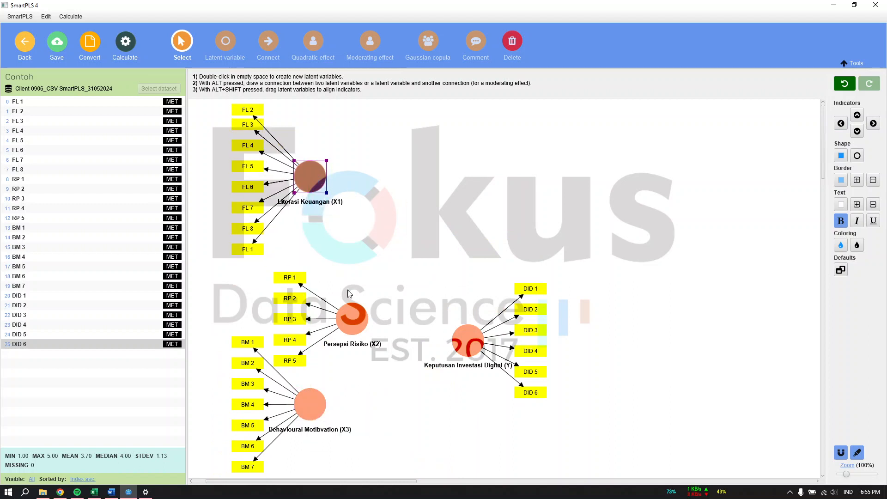
{"action": "left_click", "coordinate": [353, 325]}
{"action": "left_click_drag", "start_coordinate": [354, 325], "coordinate": [345, 286]}
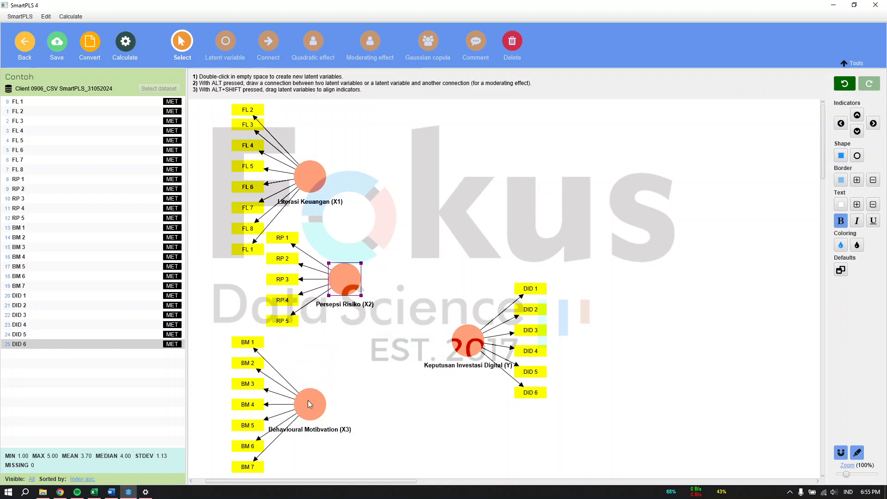
{"action": "left_click_drag", "start_coordinate": [310, 403], "coordinate": [314, 380]}
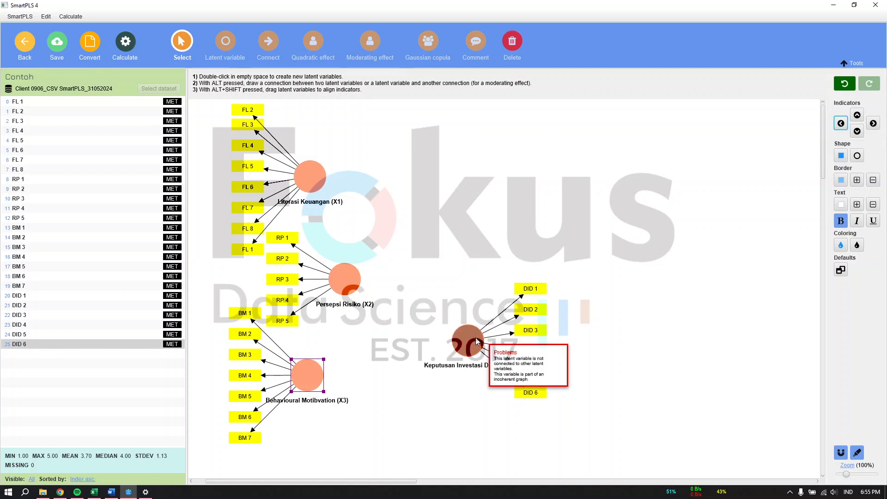
{"action": "left_click_drag", "start_coordinate": [468, 341], "coordinate": [475, 278]}
{"action": "left_click", "coordinate": [704, 299]}
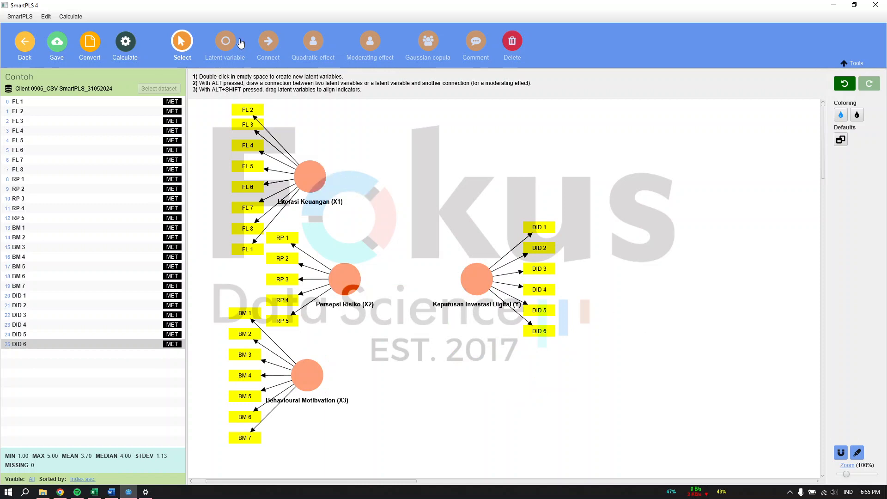
Connect Literasi Keuangan (X1), Persepsi Risiko (X2) and Behavioural Motibvation (X3) each to Keputusan Investasi Digital (Y), and save the model
{"action": "left_click", "coordinate": [273, 51]}
{"action": "left_click_drag", "start_coordinate": [309, 180], "coordinate": [472, 280]}
{"action": "left_click_drag", "start_coordinate": [344, 279], "coordinate": [470, 284]}
{"action": "left_click_drag", "start_coordinate": [308, 376], "coordinate": [466, 282]}
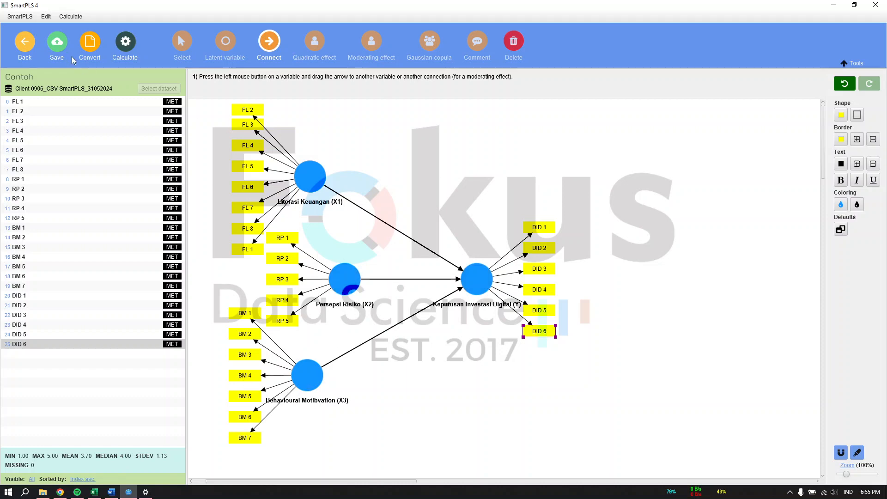
{"action": "left_click", "coordinate": [62, 44]}
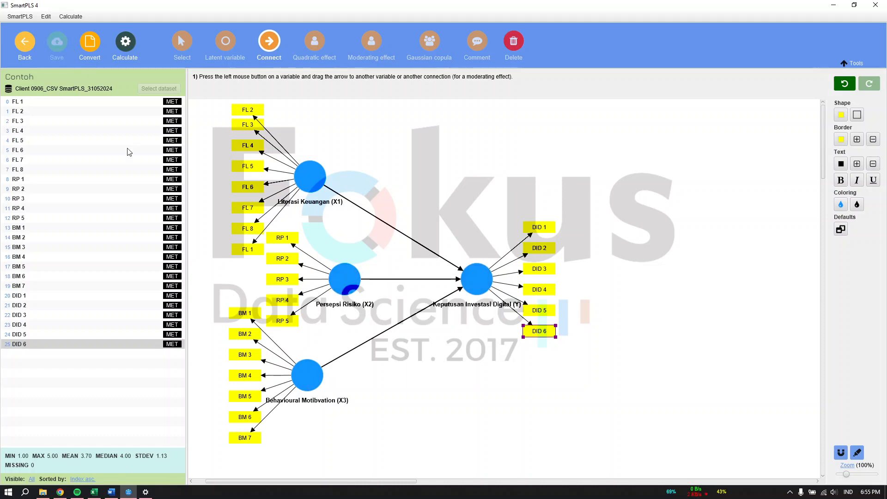
Switch to the Word interpretation document and examine the path model figure and the Outer Model section
{"action": "left_click", "coordinate": [111, 491]}
{"action": "left_click", "coordinate": [465, 338]}
{"action": "scroll", "coordinate": [465, 338], "scroll_direction": "down", "scroll_amount": 15}
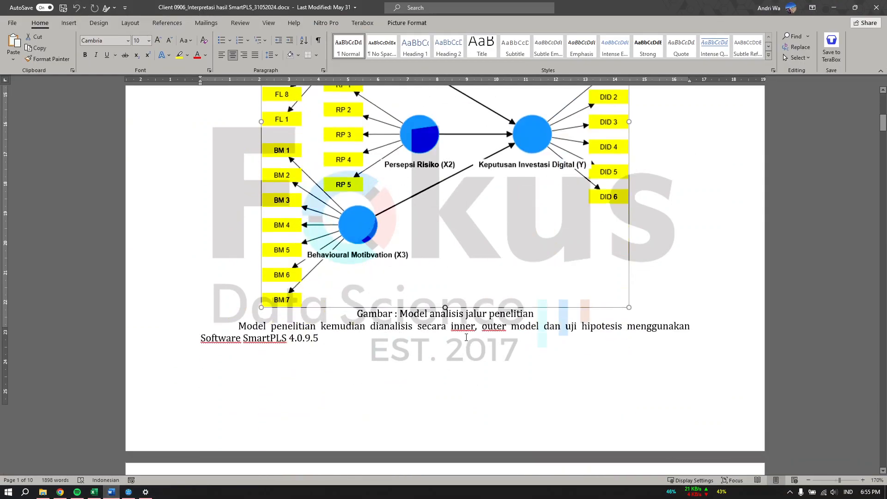
{"action": "triple_click", "coordinate": [430, 122]}
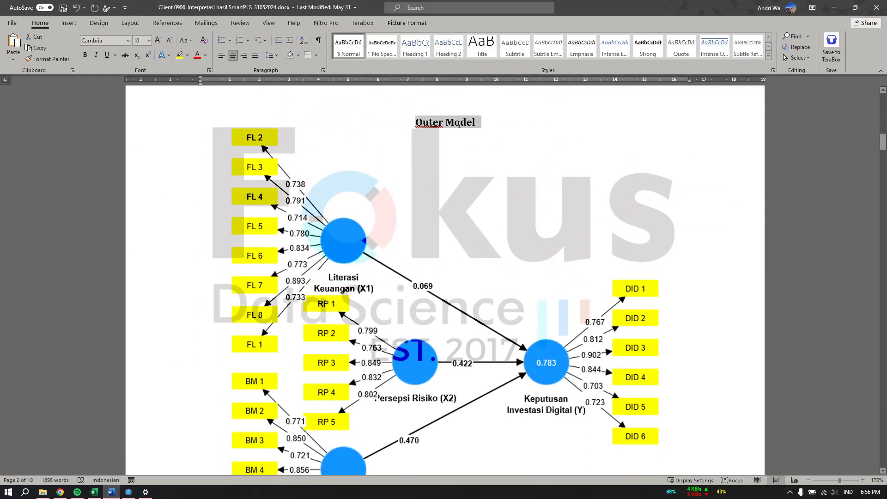
{"action": "scroll", "coordinate": [445, 264], "scroll_direction": "down", "scroll_amount": 5}
{"action": "scroll", "coordinate": [444, 267], "scroll_direction": "up", "scroll_amount": 5}
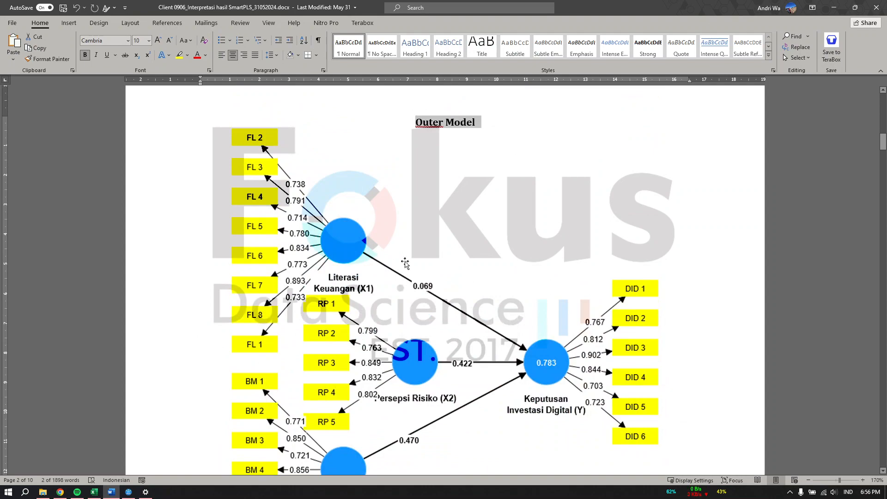
{"action": "scroll", "coordinate": [444, 267], "scroll_direction": "down", "scroll_amount": 8}
{"action": "scroll", "coordinate": [415, 276], "scroll_direction": "up", "scroll_amount": 6}
{"action": "scroll", "coordinate": [414, 276], "scroll_direction": "up", "scroll_amount": 4}
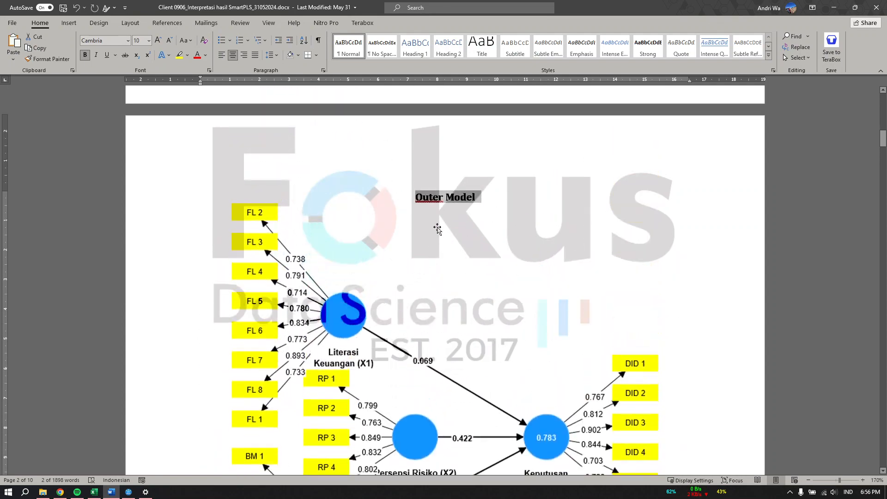
{"action": "left_click", "coordinate": [435, 206]}
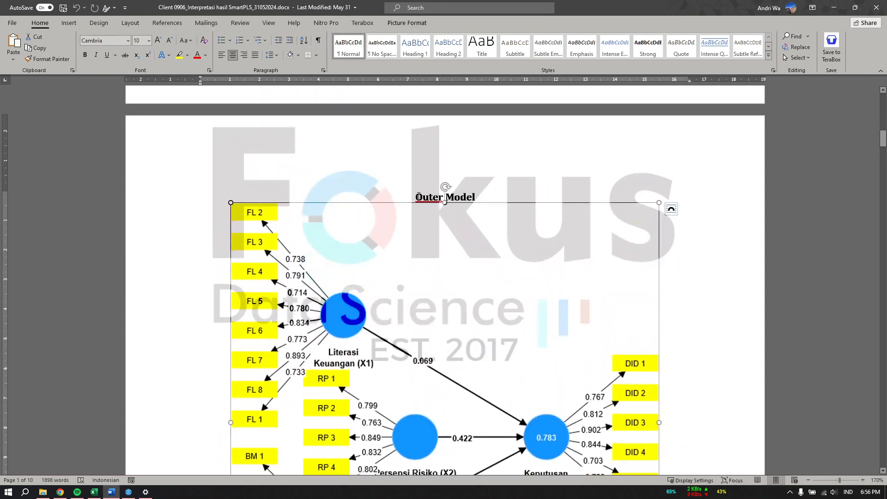
{"action": "left_click_drag", "start_coordinate": [415, 196], "coordinate": [476, 198]}
Review the outer loadings and validity results down to the Inner Model heading and its collinearity assessment
{"action": "scroll", "coordinate": [456, 294], "scroll_direction": "down", "scroll_amount": 15}
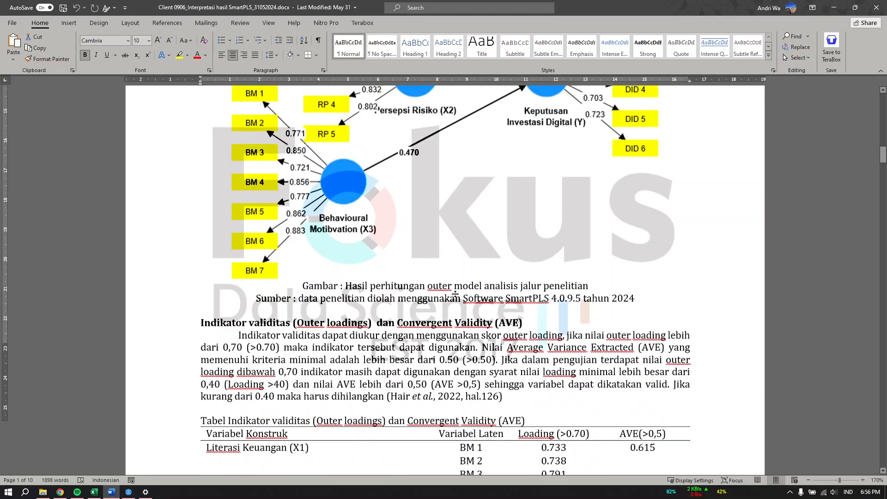
{"action": "scroll", "coordinate": [456, 295], "scroll_direction": "down", "scroll_amount": 20}
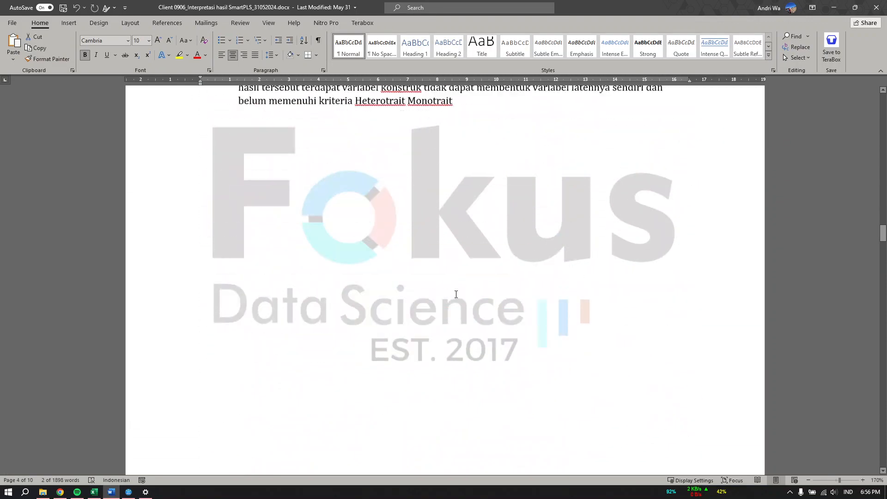
{"action": "left_click_drag", "start_coordinate": [416, 245], "coordinate": [480, 245]}
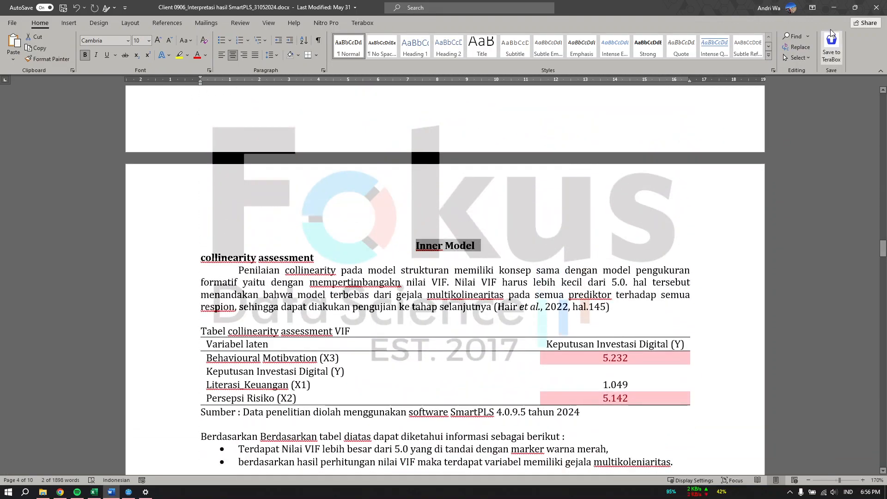
Return to SmartPLS 4 and run the PLS-SEM algorithm with the Path weighting scheme, Standardized results, Default initial weight and report opening enabled
{"action": "left_click", "coordinate": [829, 9]}
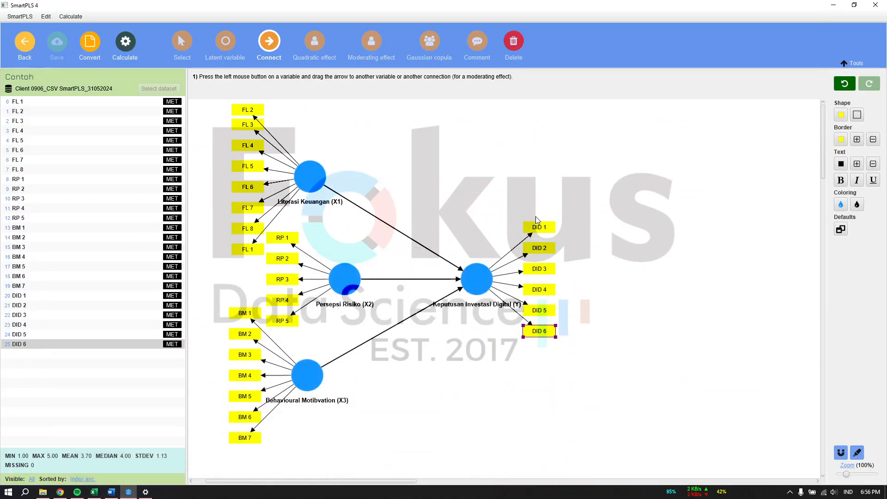
{"action": "left_click", "coordinate": [129, 46]}
{"action": "left_click", "coordinate": [178, 66]}
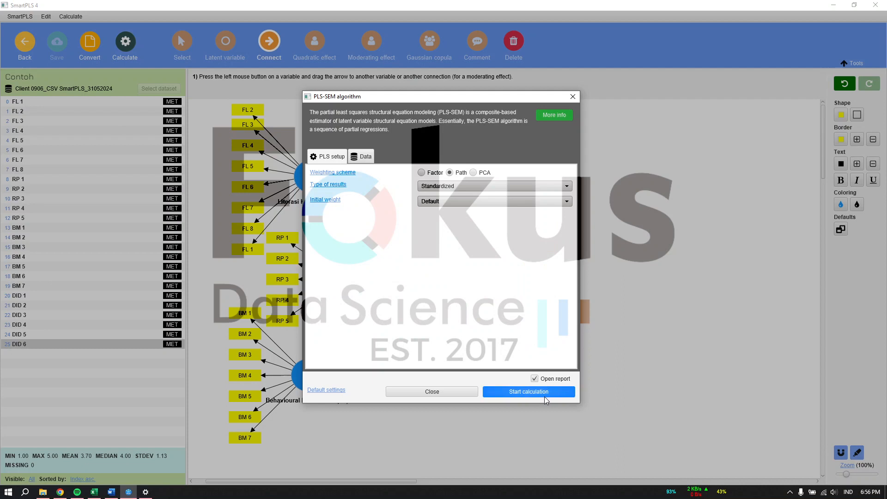
{"action": "left_click", "coordinate": [543, 396]}
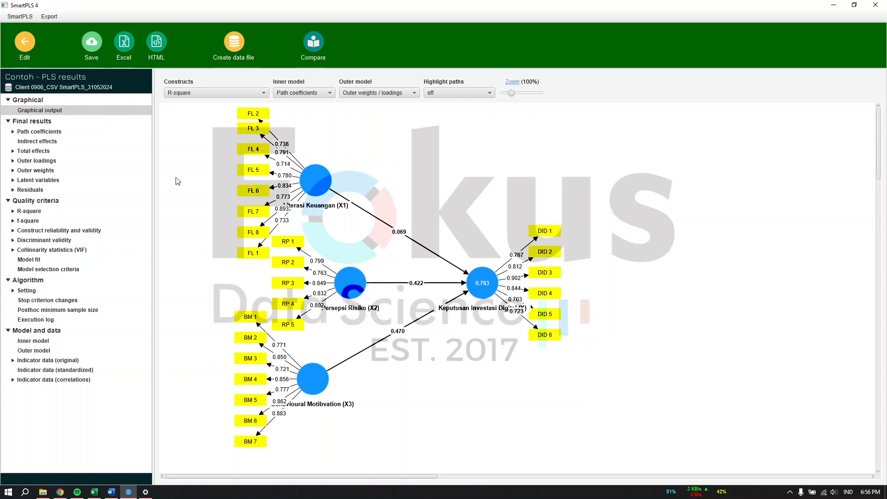
Save the PLS results report in the Contoh project under the name plslagoriothm
{"action": "left_click", "coordinate": [92, 44]}
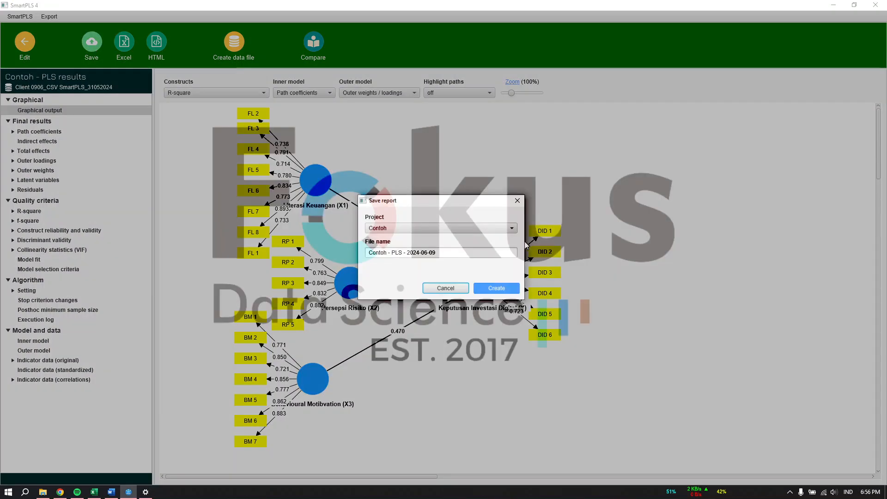
{"action": "triple_click", "coordinate": [463, 253]}
{"action": "type", "text": "plslagoriothm"}
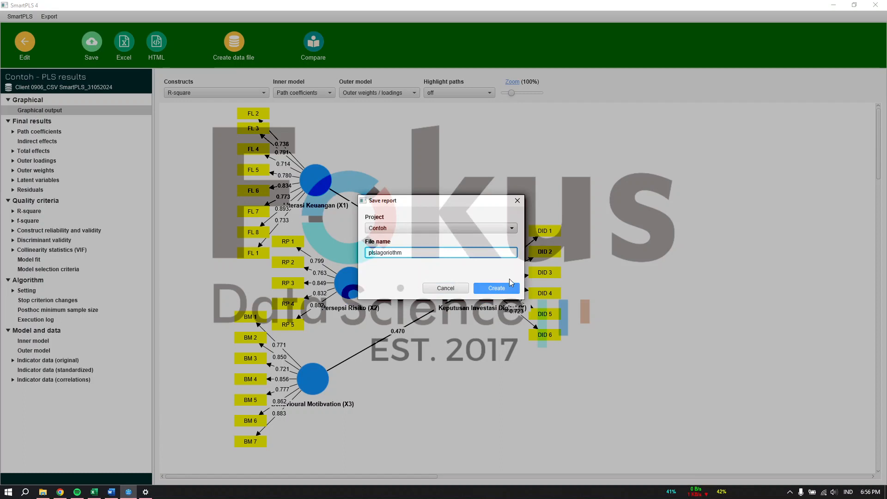
{"action": "left_click", "coordinate": [505, 287]}
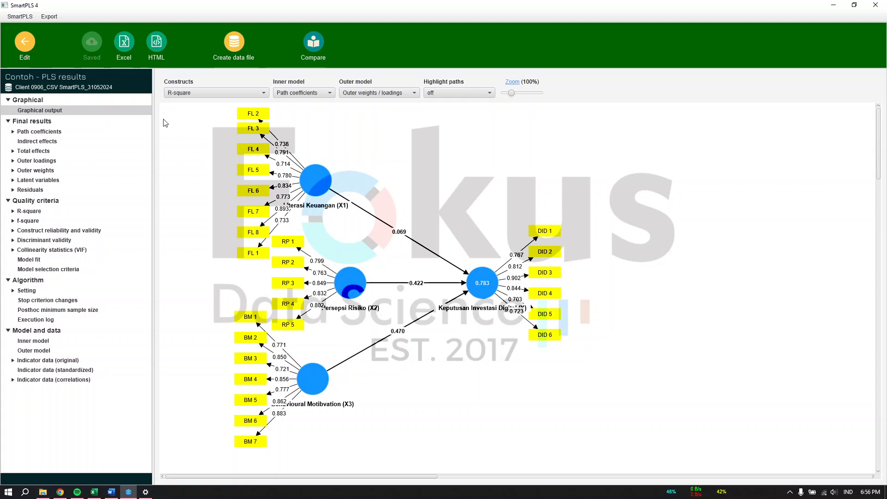
{"action": "left_click", "coordinate": [125, 49]}
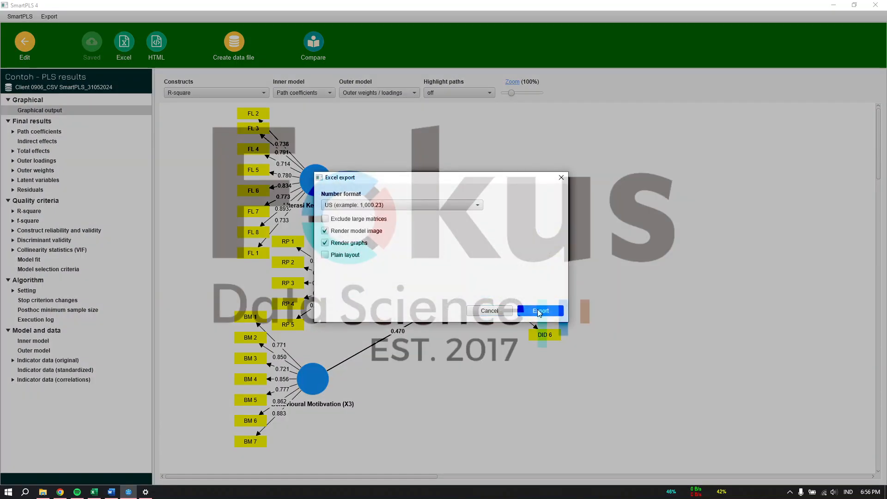
{"action": "left_click", "coordinate": [538, 313]}
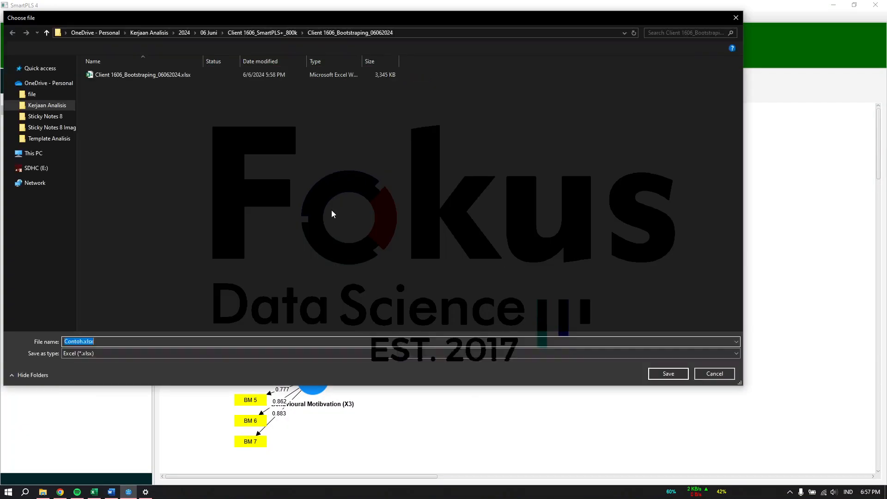
{"action": "left_click", "coordinate": [222, 33]}
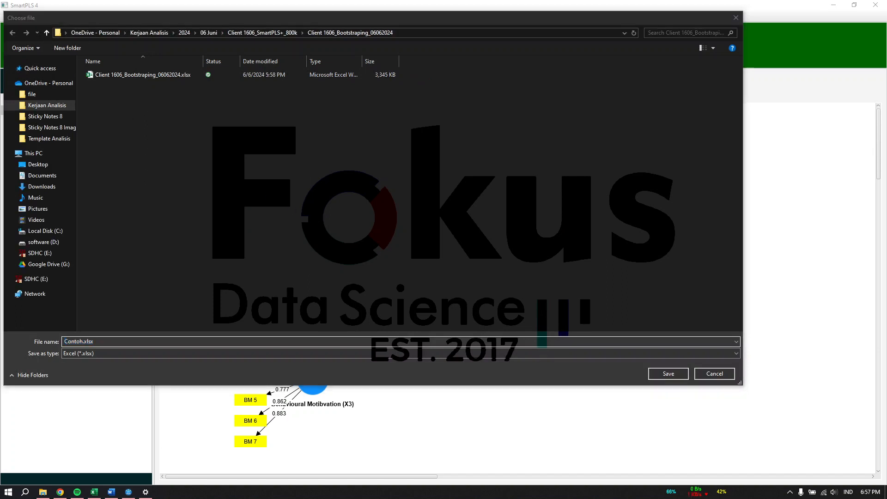
{"action": "left_click", "coordinate": [229, 284]}
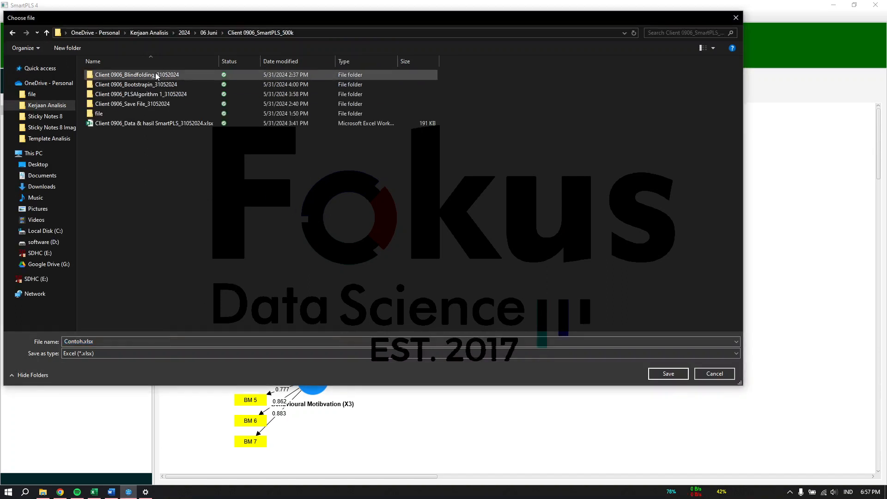
{"action": "double_click", "coordinate": [134, 341]}
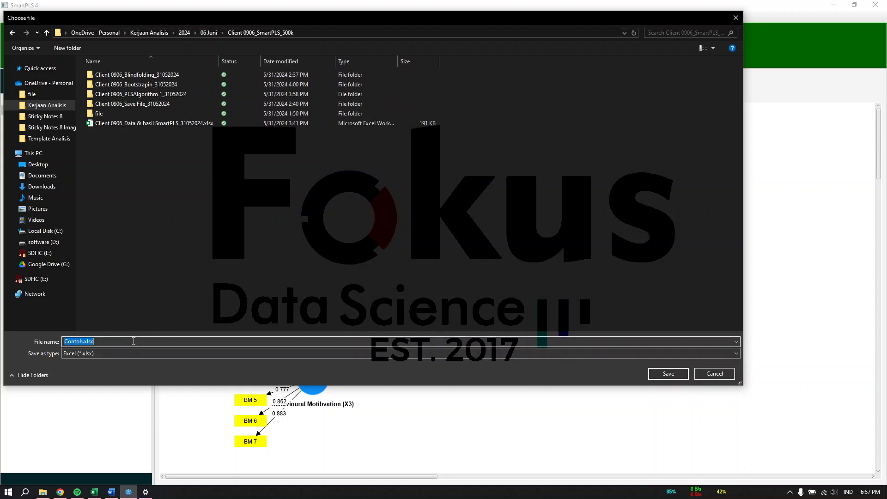
{"action": "key", "text": "BackSpace"}
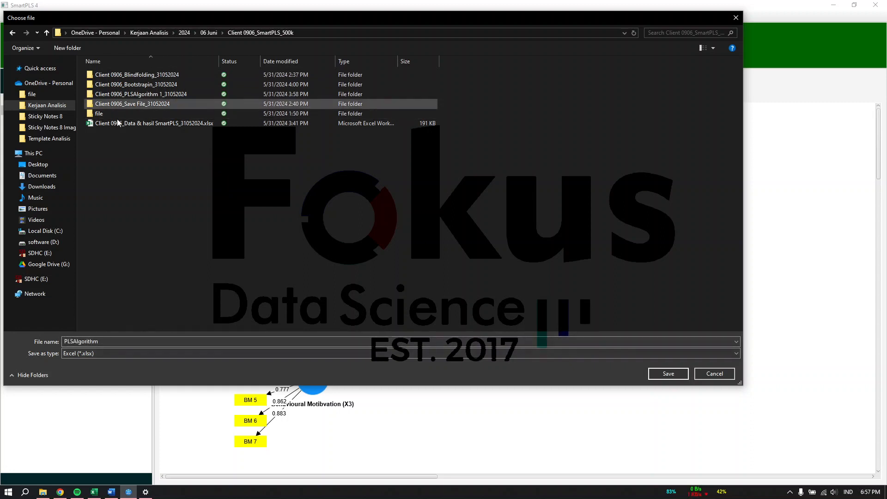
{"action": "left_click", "coordinate": [135, 94]}
{"action": "double_click", "coordinate": [134, 94]}
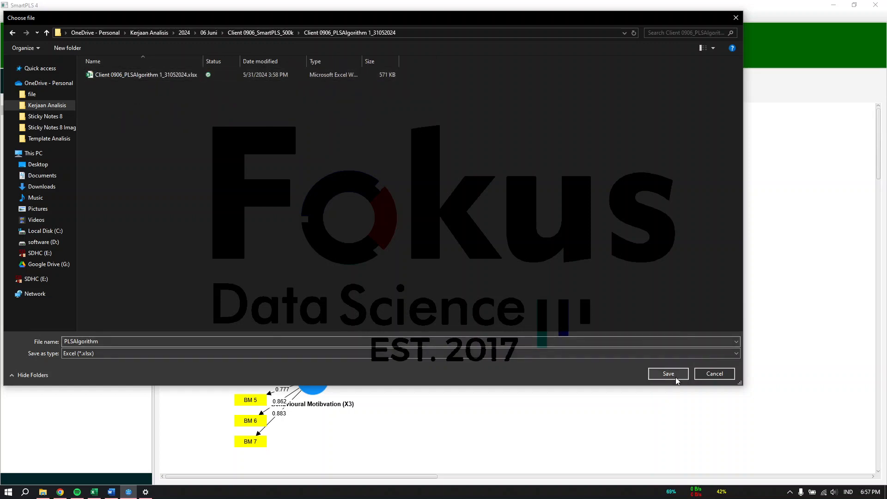
{"action": "left_click", "coordinate": [715, 375]}
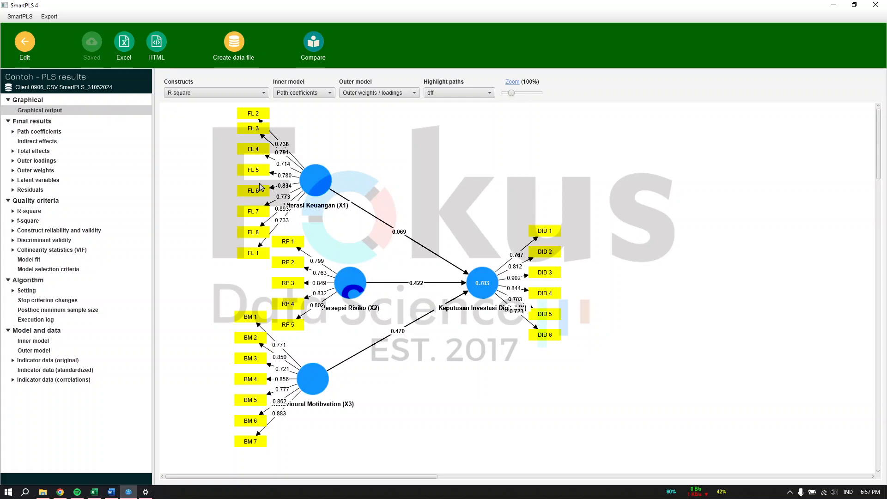
Switch to the Word interpretation document and review the outer model figure down to the outer loadings and Convergent Validity (AVE) table
{"action": "left_click", "coordinate": [116, 494]}
{"action": "scroll", "coordinate": [515, 320], "scroll_direction": "up", "scroll_amount": 15}
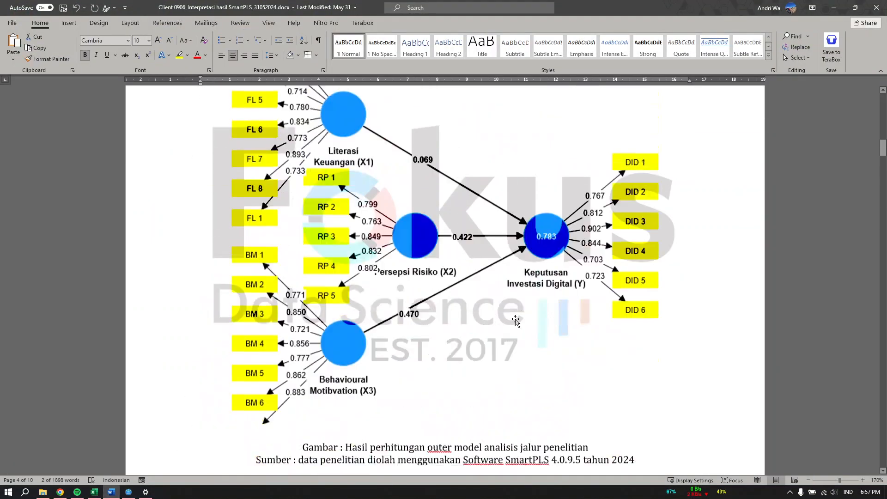
{"action": "scroll", "coordinate": [516, 320], "scroll_direction": "up", "scroll_amount": 10}
{"action": "scroll", "coordinate": [515, 320], "scroll_direction": "down", "scroll_amount": 20}
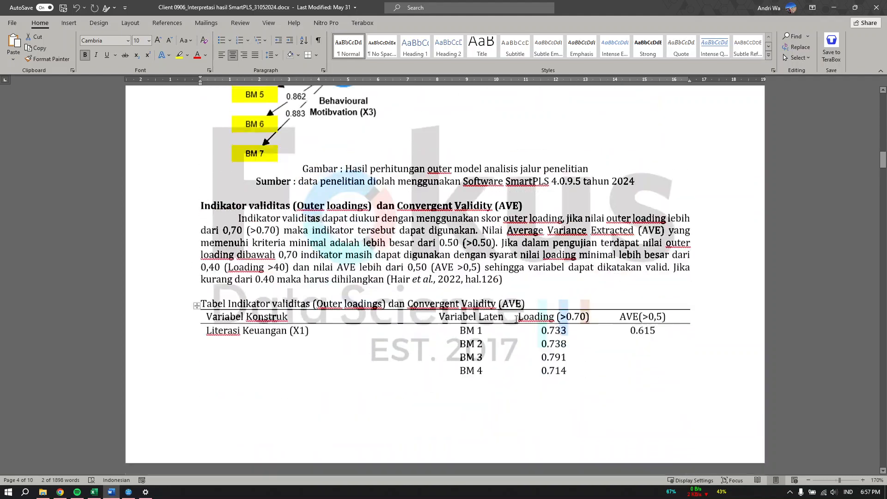
{"action": "scroll", "coordinate": [347, 95], "scroll_direction": "up", "scroll_amount": 1}
{"action": "scroll", "coordinate": [242, 180], "scroll_direction": "down", "scroll_amount": 4}
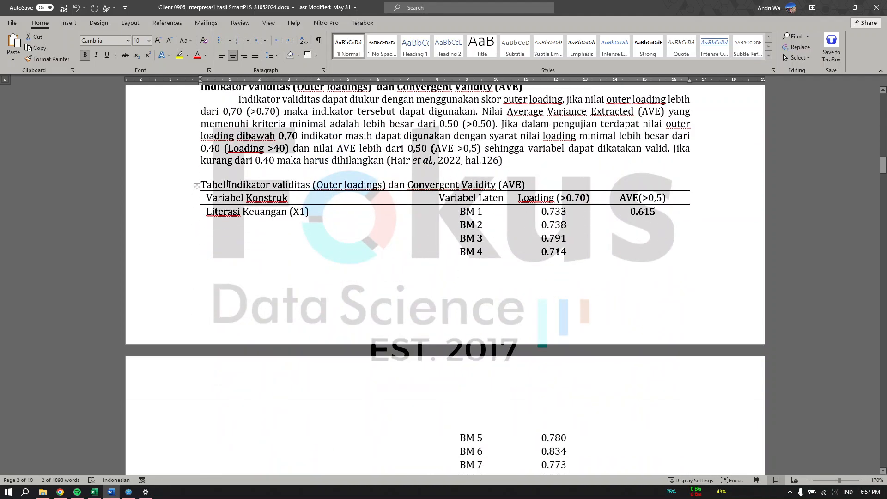
Examine the title of the indicator validity table and its Loading (>0.70) and AVE (>0,5) columns
{"action": "left_click_drag", "start_coordinate": [227, 184], "coordinate": [350, 186]}
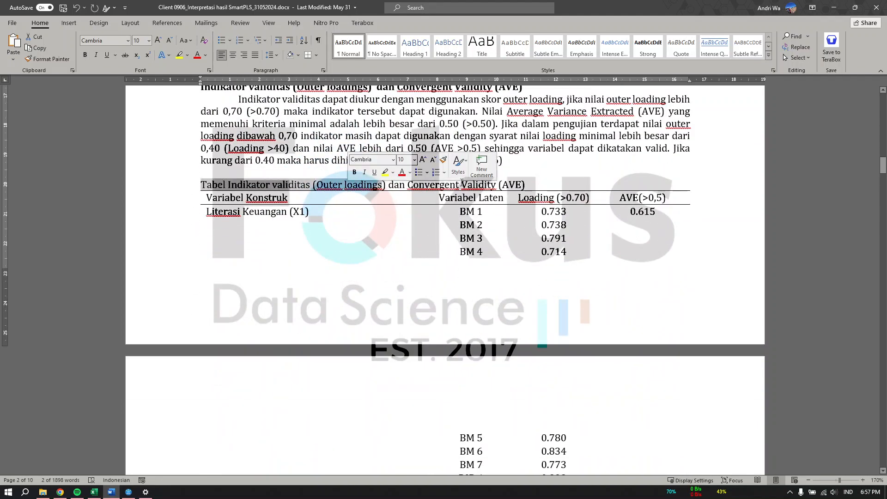
{"action": "left_click_drag", "start_coordinate": [478, 186], "coordinate": [511, 191]}
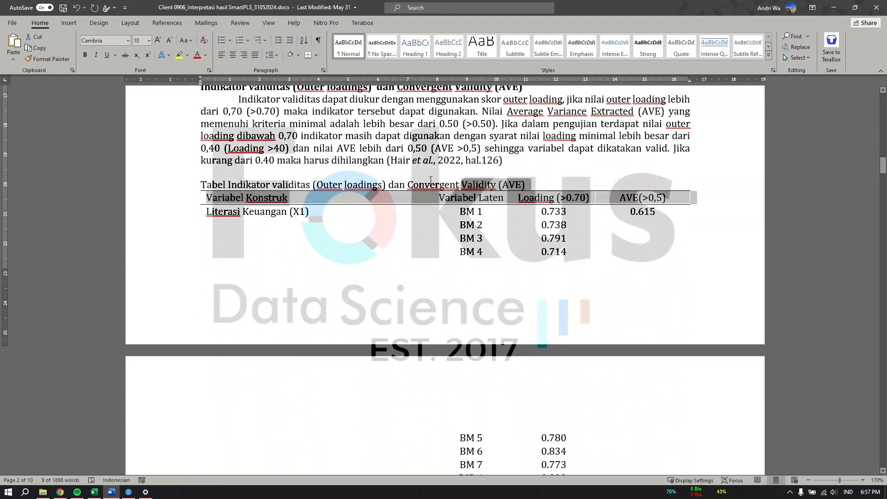
{"action": "left_click", "coordinate": [430, 185]}
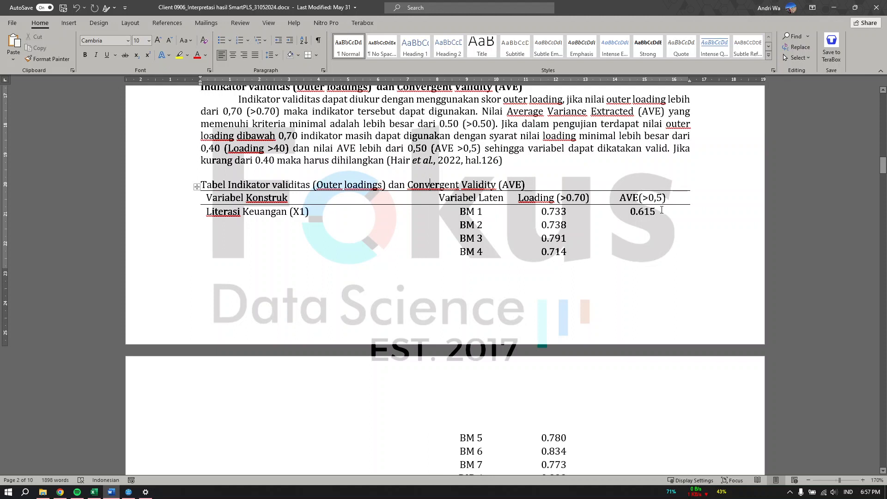
{"action": "left_click_drag", "start_coordinate": [241, 184], "coordinate": [471, 253]}
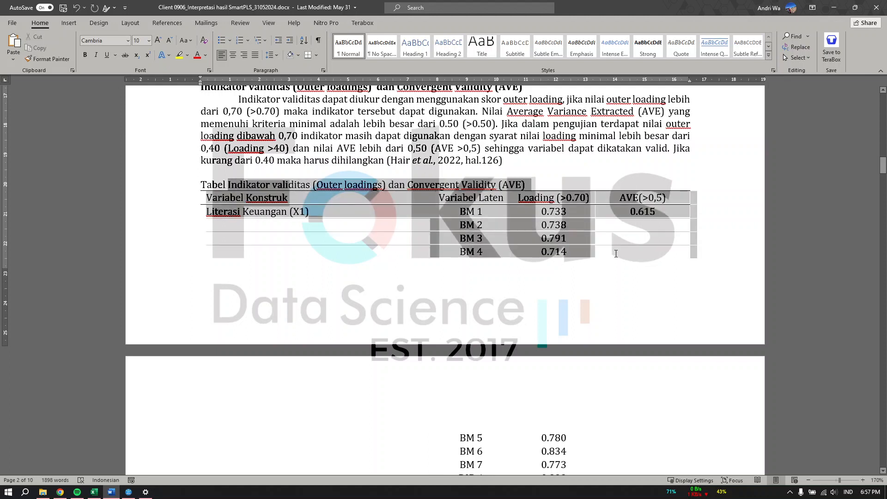
{"action": "left_click", "coordinate": [477, 186]}
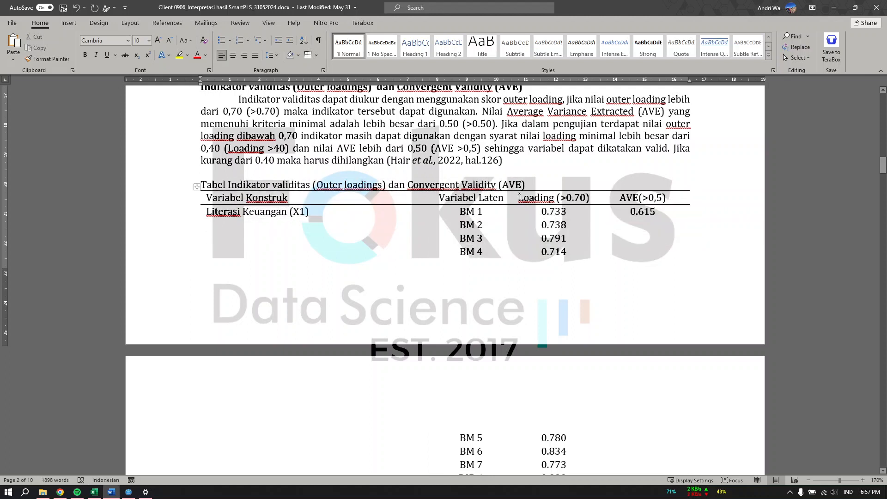
{"action": "left_click", "coordinate": [515, 199]}
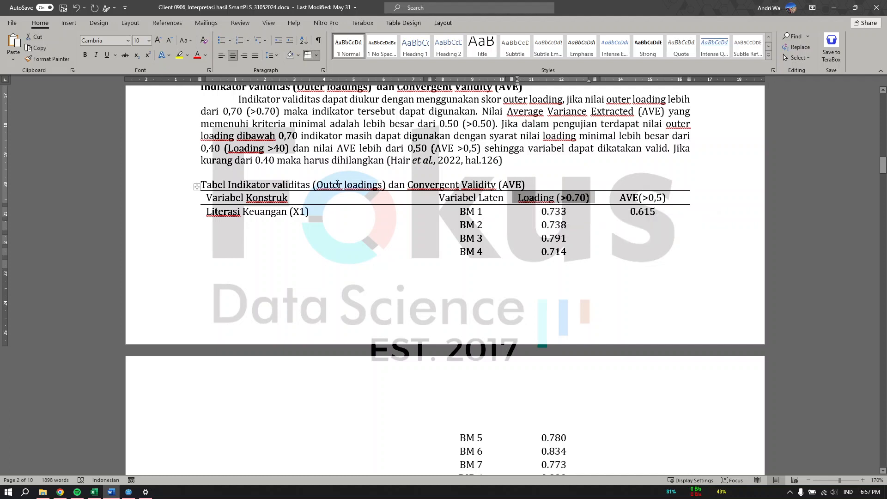
{"action": "left_click_drag", "start_coordinate": [321, 186], "coordinate": [370, 186]}
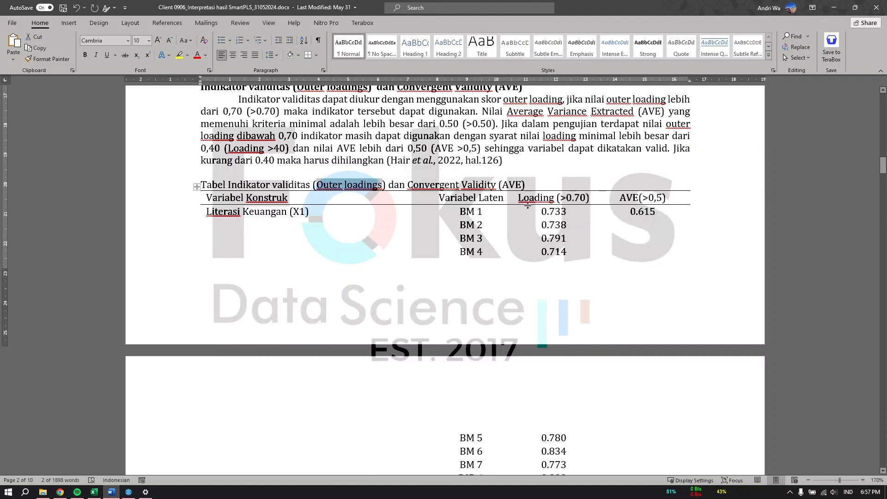
{"action": "left_click_drag", "start_coordinate": [524, 201], "coordinate": [549, 201]}
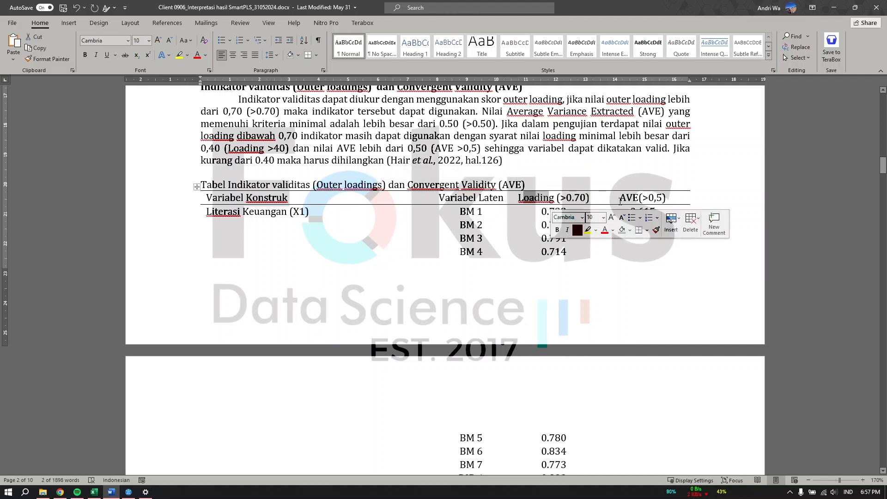
{"action": "left_click", "coordinate": [626, 197]}
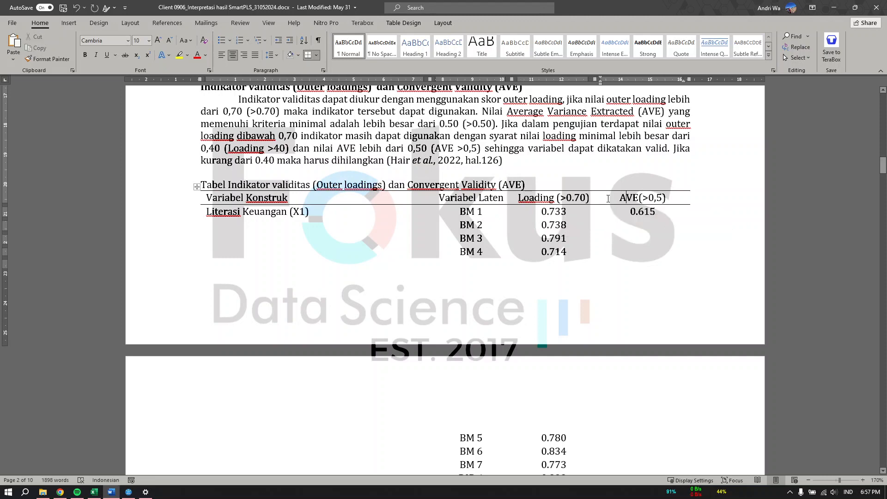
Compare the loadings listed in the indicator validity table with those in the Outer Model path figure
{"action": "scroll", "coordinate": [275, 235], "scroll_direction": "up", "scroll_amount": 15}
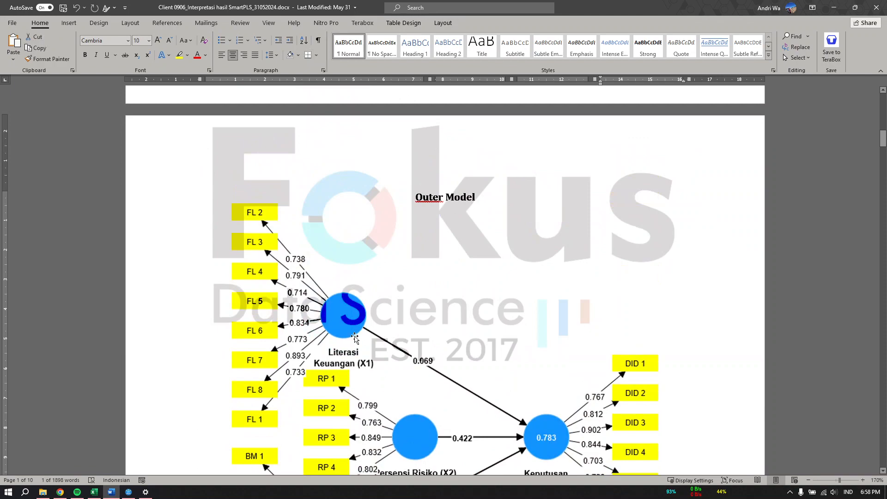
{"action": "scroll", "coordinate": [354, 339], "scroll_direction": "down", "scroll_amount": 18}
{"action": "scroll", "coordinate": [386, 339], "scroll_direction": "up", "scroll_amount": 6}
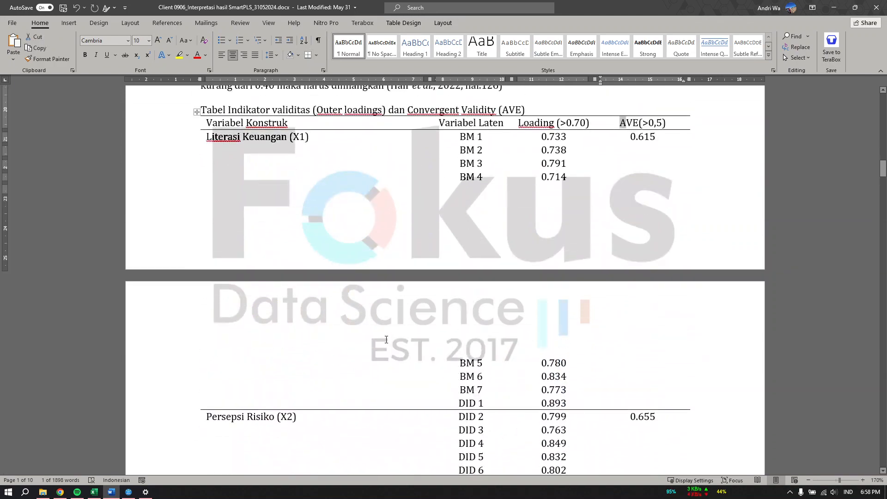
{"action": "left_click", "coordinate": [522, 123]}
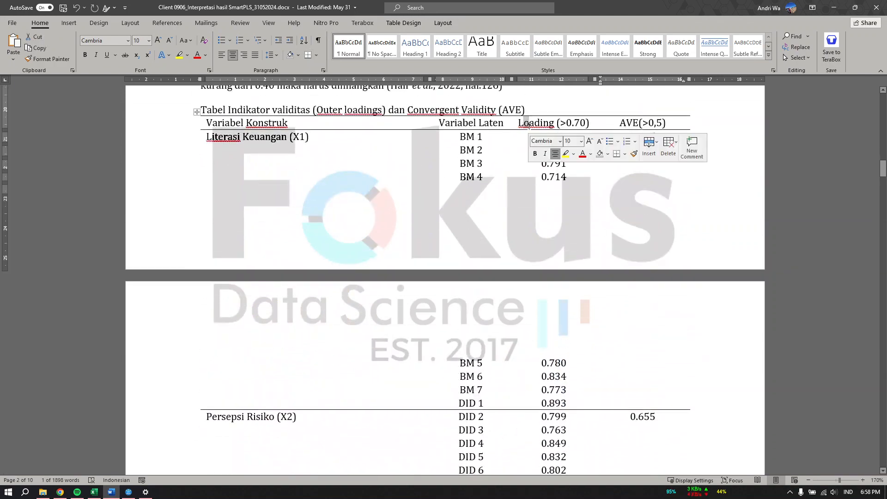
{"action": "left_click", "coordinate": [546, 139]}
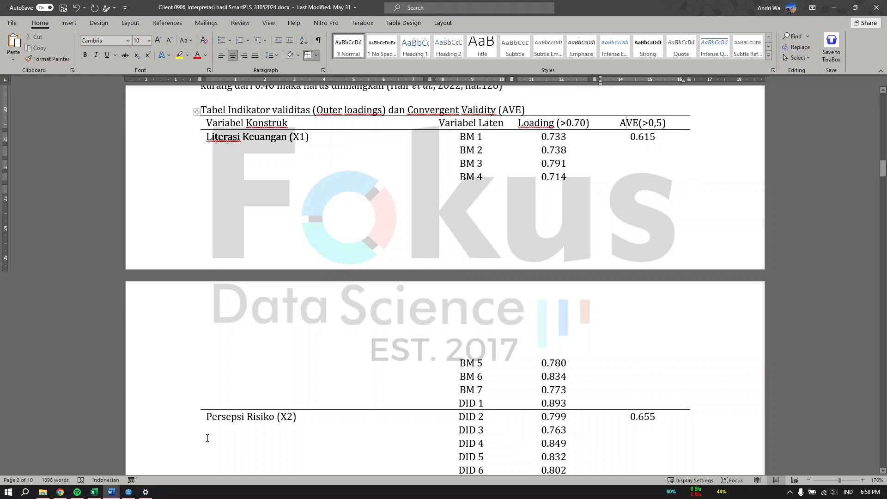
Return to SmartPLS 4 and view the outer loadings matrix and the construct reliability and validity overview
{"action": "left_click", "coordinate": [129, 492]}
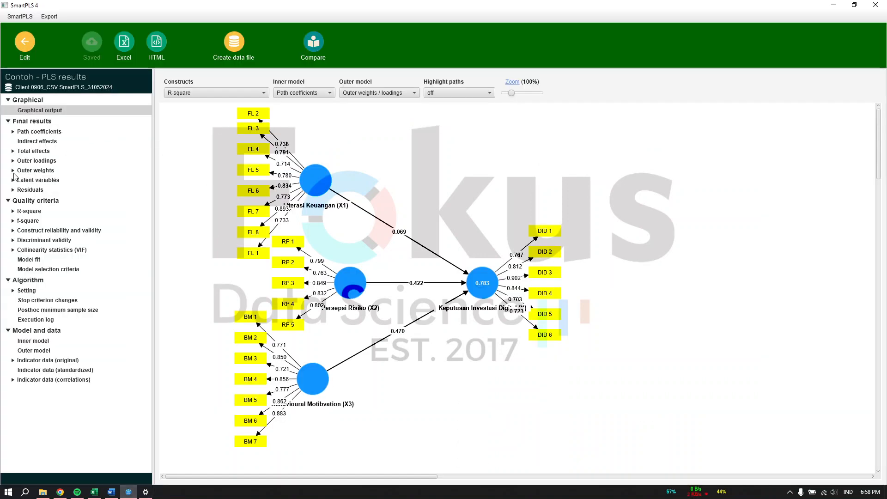
{"action": "left_click", "coordinate": [39, 161]}
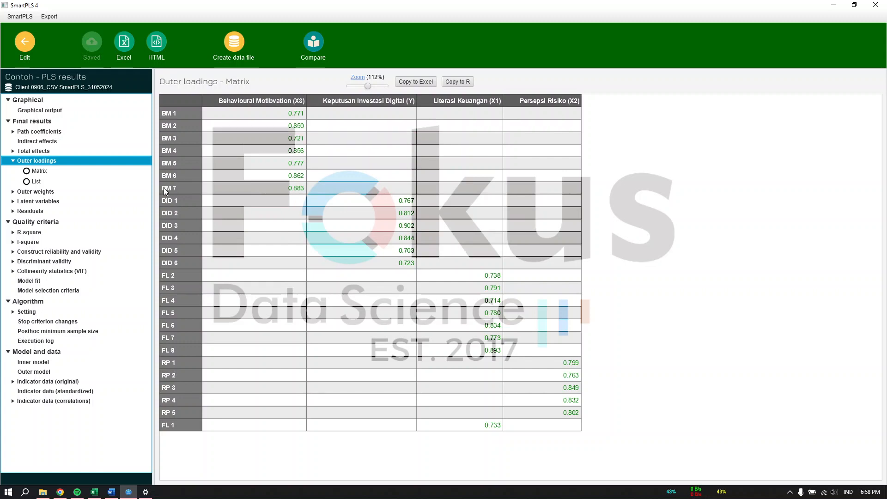
{"action": "left_click", "coordinate": [61, 252]}
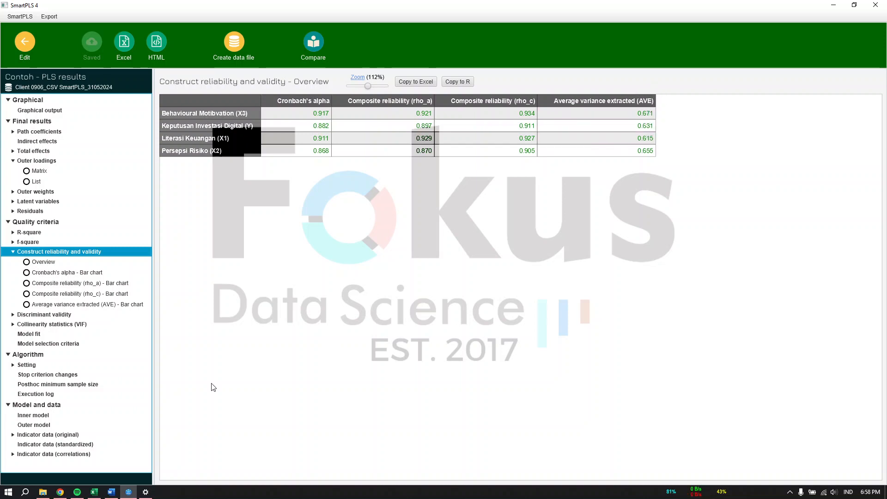
Switch back to the Word document and examine the Cronbach's alpha and Composite reliability (rho_c) columns in the Construk Reliability table
{"action": "left_click", "coordinate": [119, 495]}
{"action": "scroll", "coordinate": [338, 347], "scroll_direction": "down", "scroll_amount": 12}
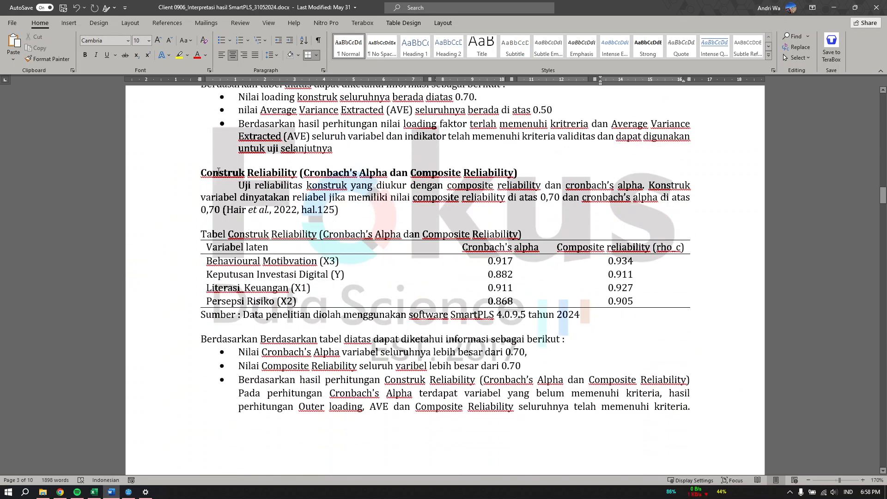
{"action": "left_click", "coordinate": [291, 219]}
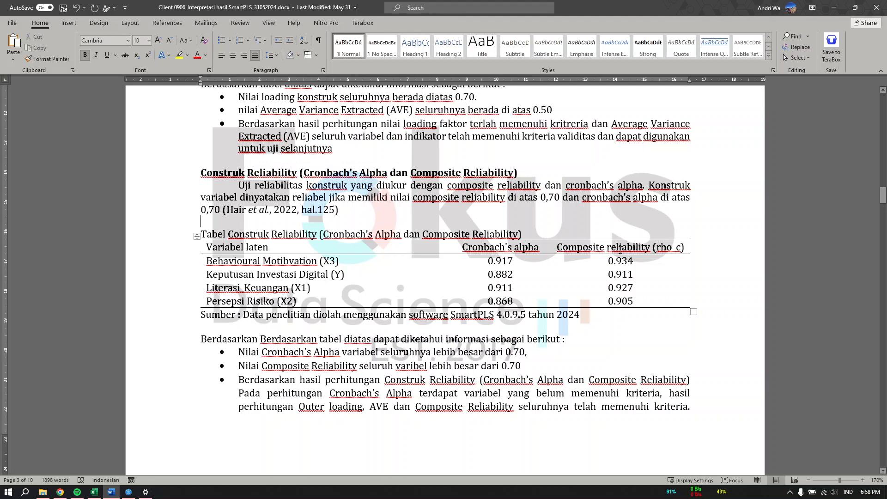
{"action": "left_click_drag", "start_coordinate": [661, 250], "coordinate": [671, 250]}
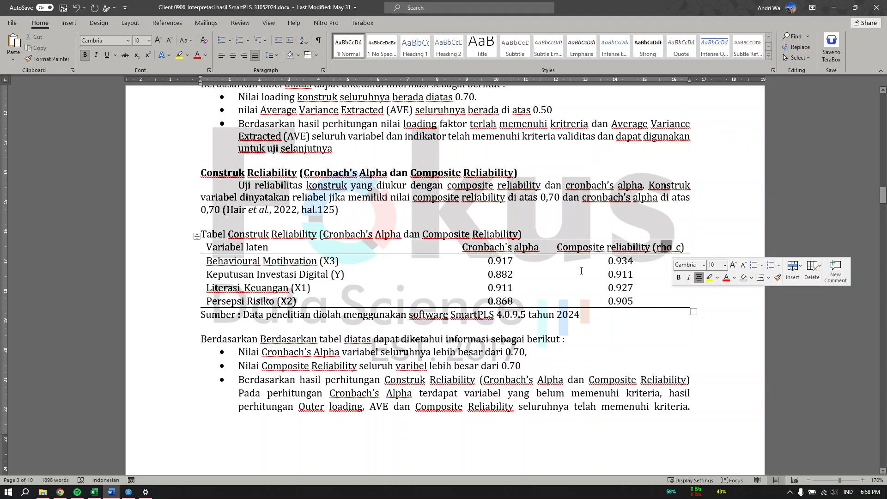
{"action": "left_click", "coordinate": [508, 262]}
{"action": "left_click_drag", "start_coordinate": [462, 248], "coordinate": [510, 302]}
{"action": "left_click", "coordinate": [525, 277]}
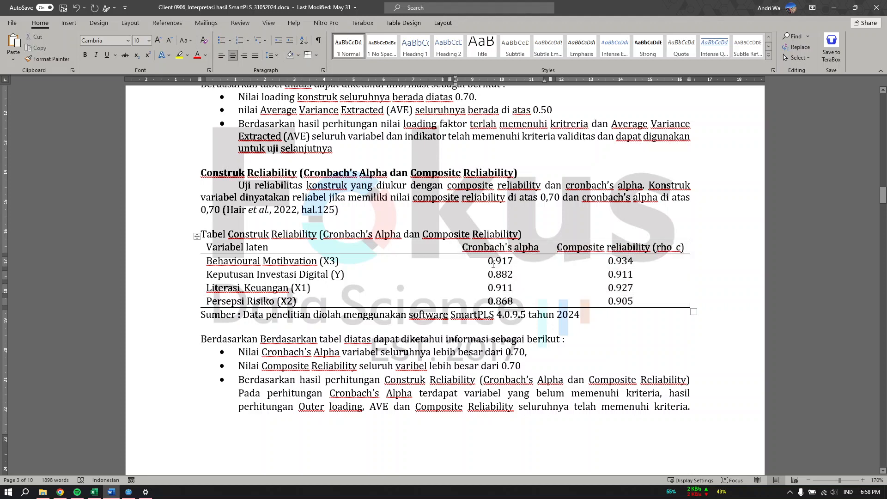
{"action": "left_click_drag", "start_coordinate": [489, 262], "coordinate": [598, 287]}
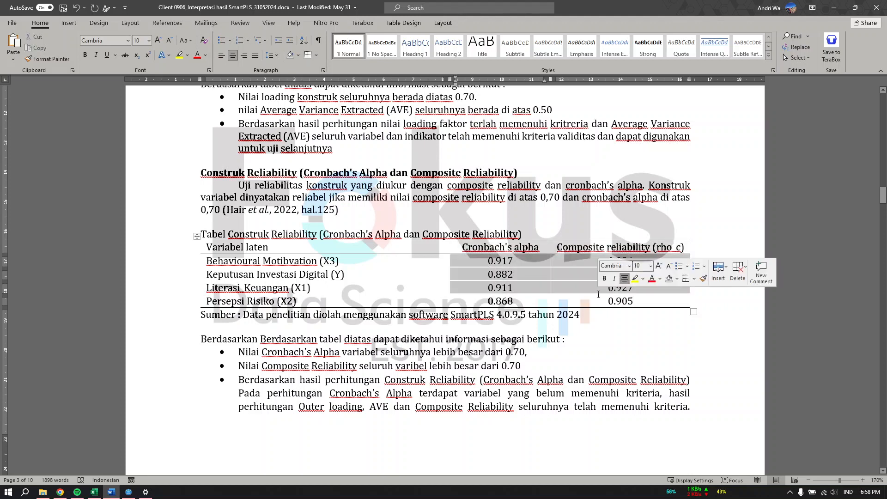
Recheck the construct reliability overview in SmartPLS 4 and locate the Discriminant Validity Heterotrait Monotrait (HTMT) section in the Word document
{"action": "left_click", "coordinate": [598, 346]}
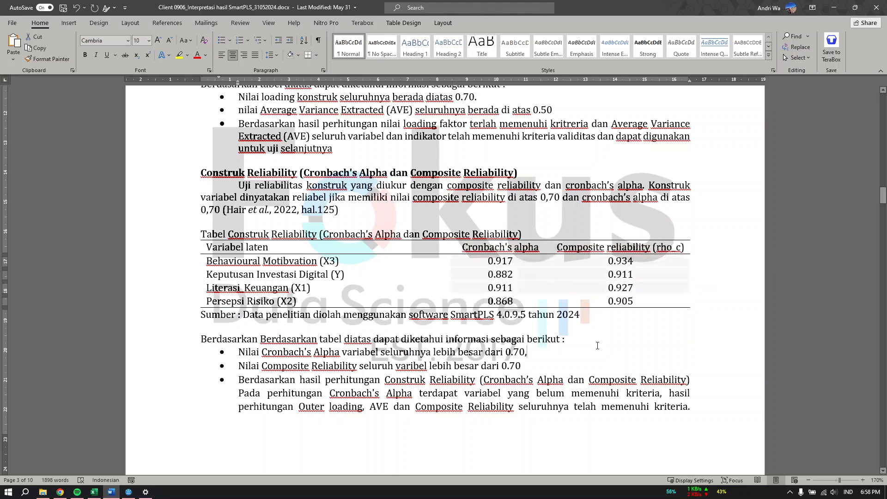
{"action": "left_click", "coordinate": [834, 7]}
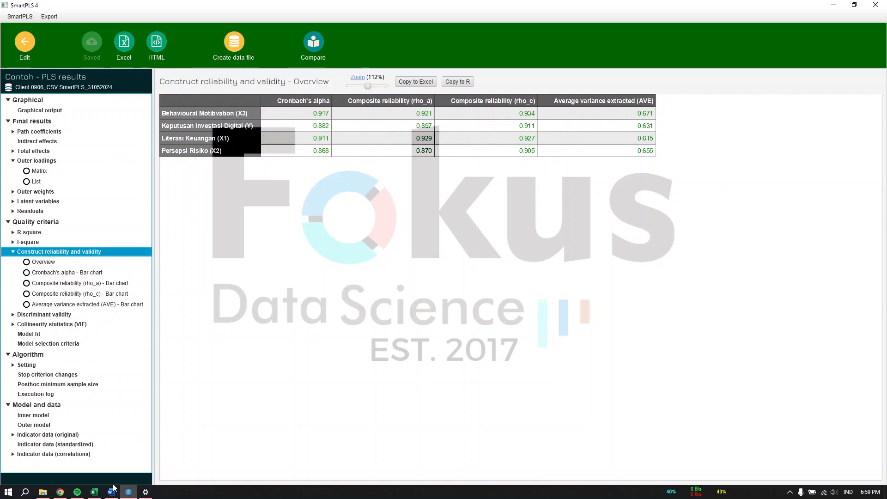
{"action": "left_click", "coordinate": [111, 491]}
{"action": "scroll", "coordinate": [477, 319], "scroll_direction": "down", "scroll_amount": 10}
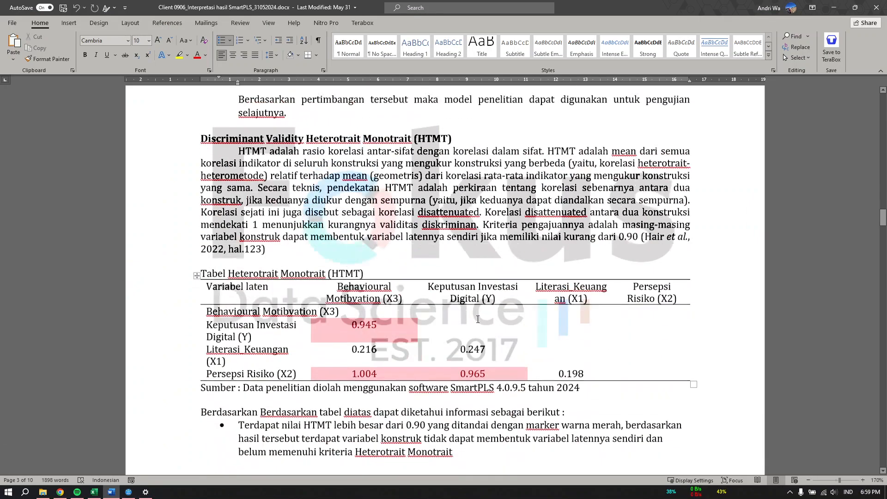
{"action": "scroll", "coordinate": [477, 319], "scroll_direction": "down", "scroll_amount": 1}
{"action": "left_click_drag", "start_coordinate": [219, 120], "coordinate": [412, 119]}
Switch to SmartPLS 4 and view the discriminant validity results: Fornell-Larcker criterion, cross loadings and the HTMT matrix
{"action": "left_click", "coordinate": [834, 8]}
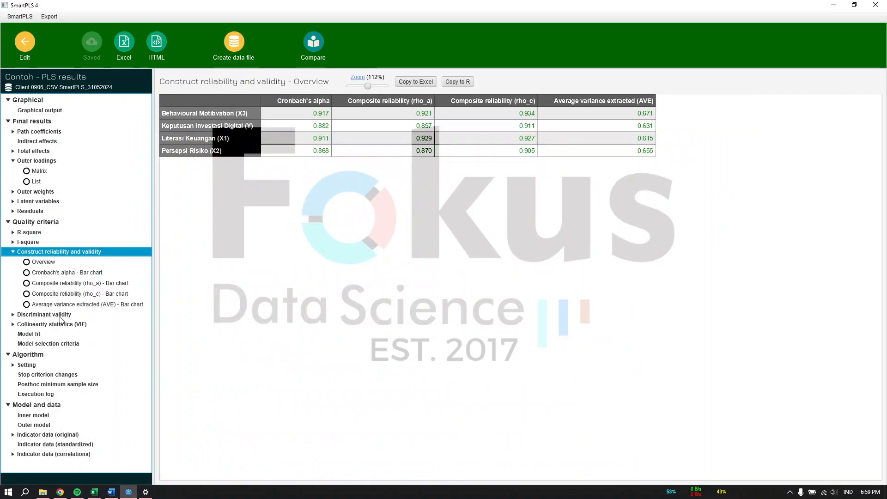
{"action": "left_click", "coordinate": [60, 316]}
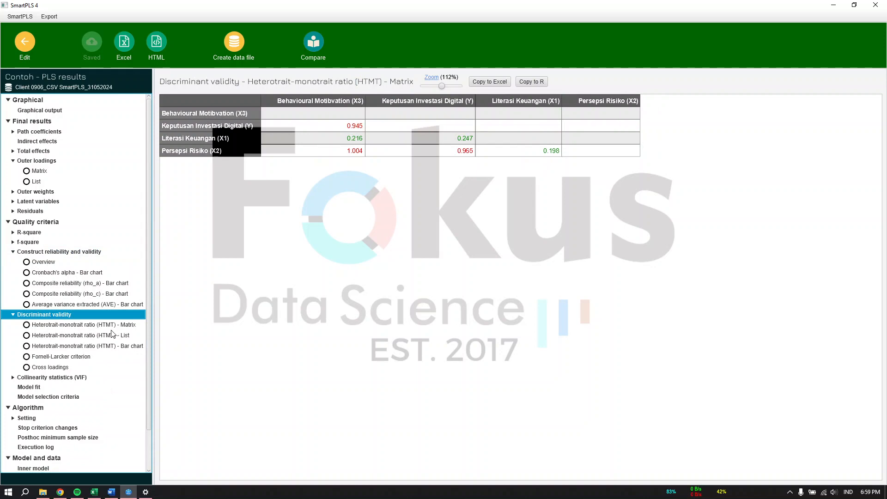
{"action": "left_click", "coordinate": [85, 358]}
{"action": "left_click", "coordinate": [50, 368]}
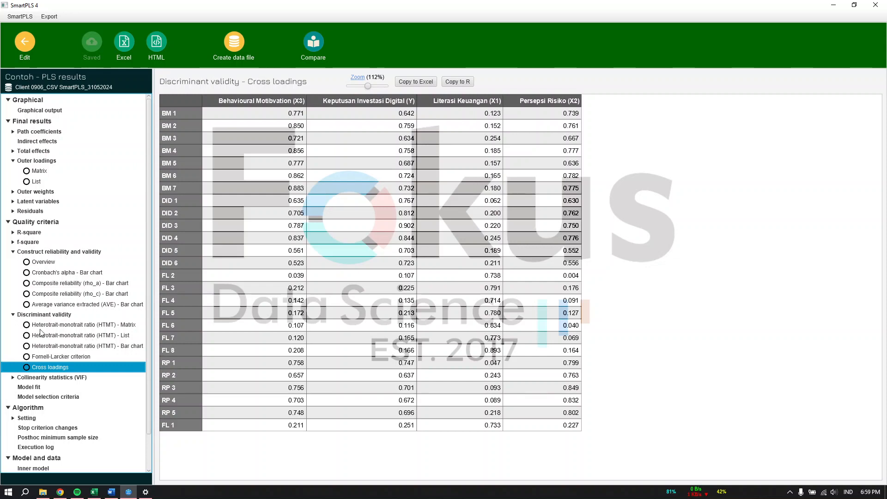
{"action": "left_click", "coordinate": [92, 328]}
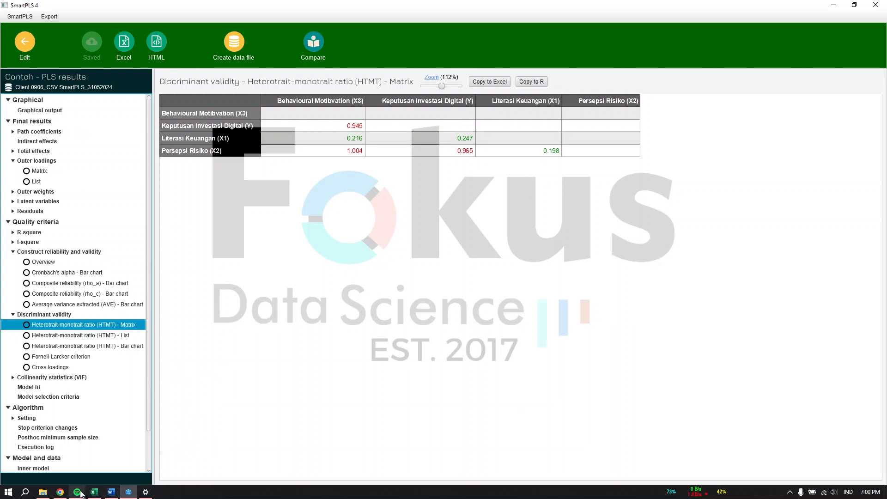
Switch to the Word document and examine the collinearity assessment VIF table in the Inner Model section
{"action": "mouse_move", "coordinate": [129, 494]}
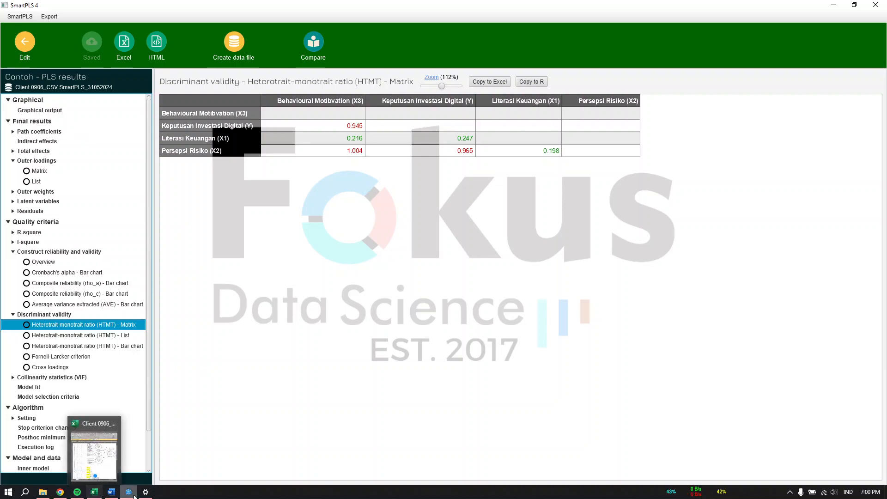
{"action": "left_click", "coordinate": [111, 492]}
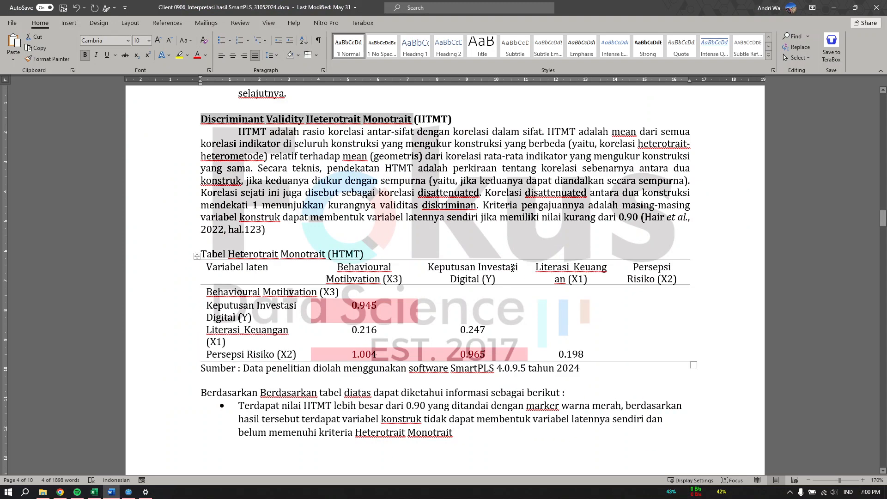
{"action": "scroll", "coordinate": [512, 267], "scroll_direction": "down", "scroll_amount": 5}
{"action": "scroll", "coordinate": [512, 267], "scroll_direction": "down", "scroll_amount": 5}
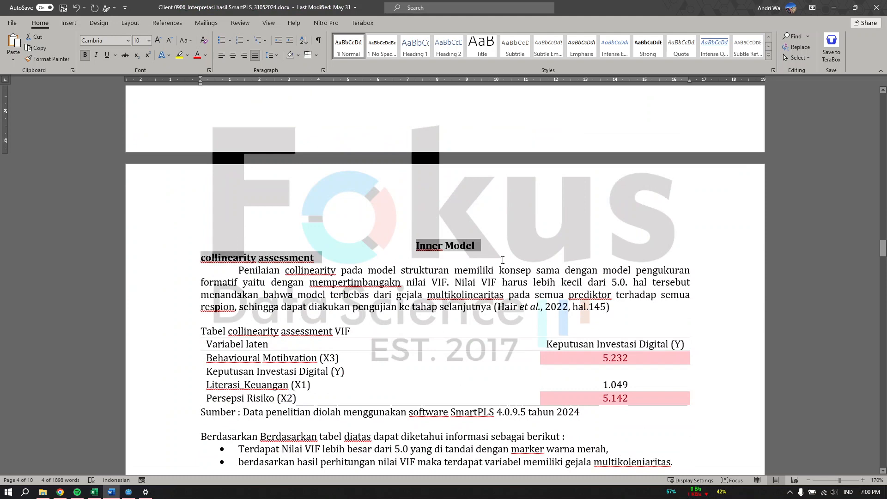
{"action": "left_click", "coordinate": [384, 308]}
{"action": "scroll", "coordinate": [256, 172], "scroll_direction": "down", "scroll_amount": 3}
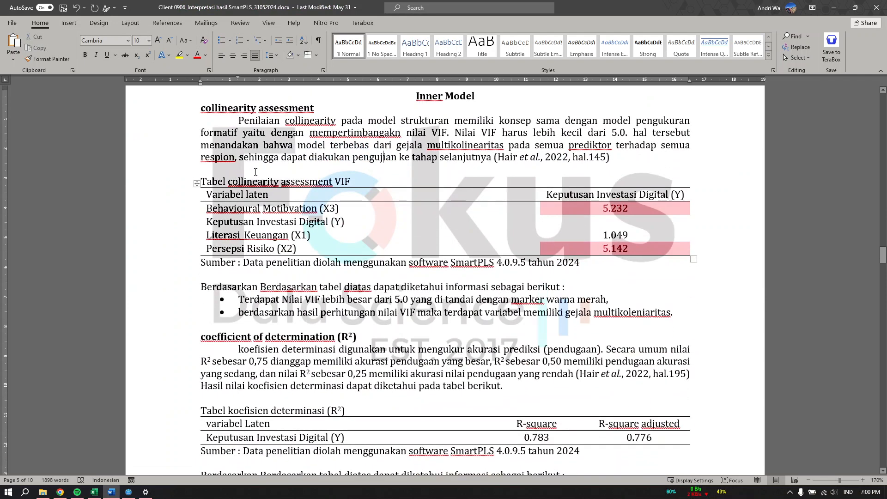
{"action": "left_click_drag", "start_coordinate": [232, 181], "coordinate": [333, 181]}
Switch to SmartPLS 4 and view the collinearity statistics (VIF) for the outer model list and the inner model matrix
{"action": "left_click", "coordinate": [834, 7]}
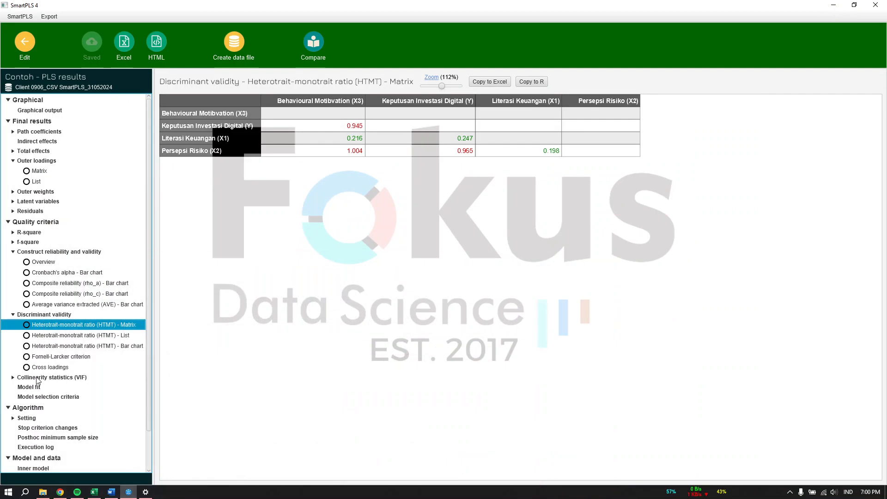
{"action": "left_click", "coordinate": [60, 378]}
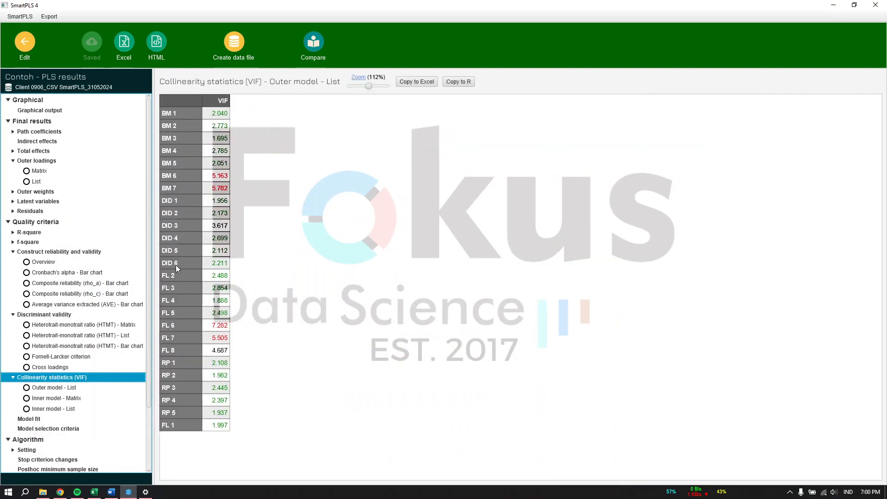
{"action": "left_click", "coordinate": [62, 399]}
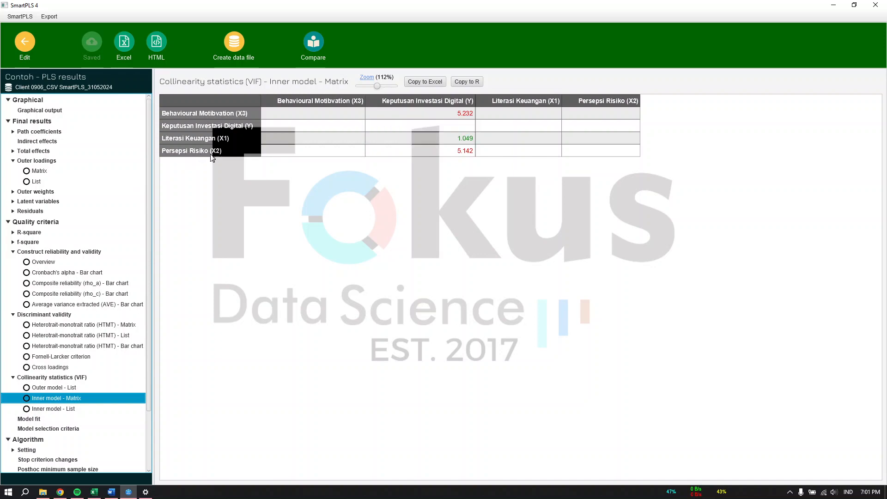
Return to the Word document and examine the coefficient of determination (R²) section and the R-square value of Keputusan Investasi Digital (Y)
{"action": "left_click", "coordinate": [110, 493]}
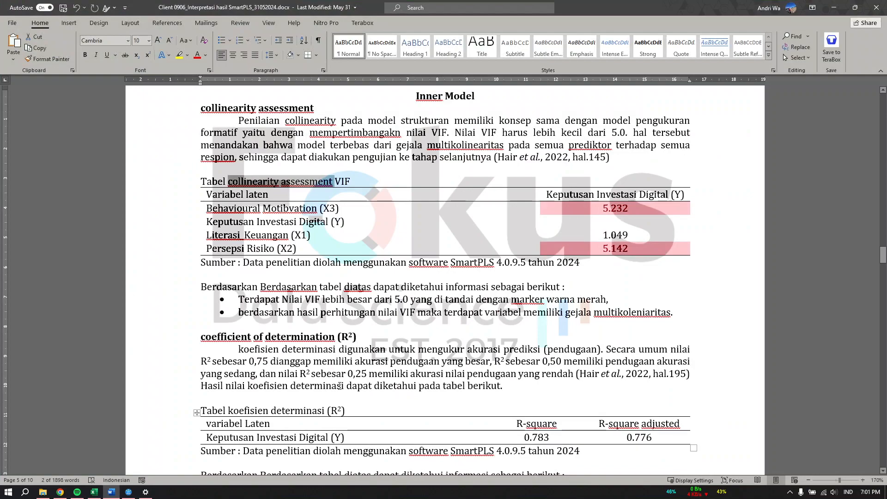
{"action": "scroll", "coordinate": [340, 386], "scroll_direction": "down", "scroll_amount": 5}
{"action": "scroll", "coordinate": [246, 225], "scroll_direction": "up", "scroll_amount": 2}
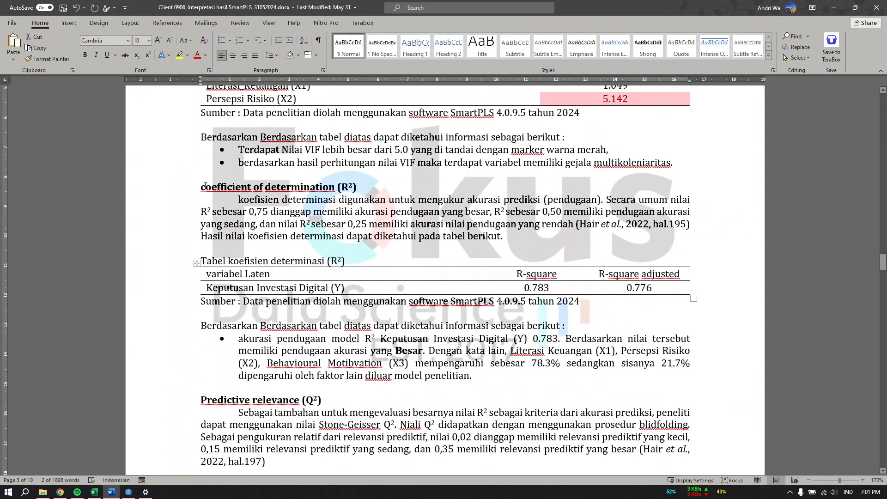
{"action": "left_click_drag", "start_coordinate": [201, 187], "coordinate": [336, 187]}
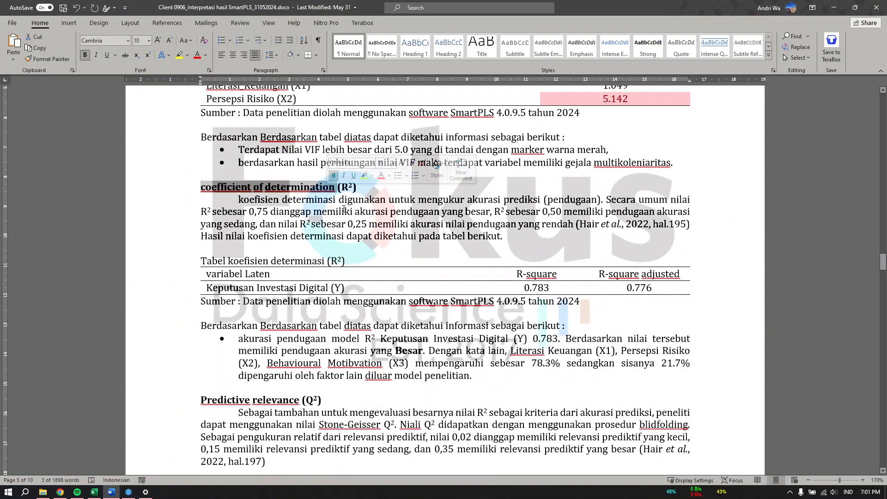
{"action": "left_click", "coordinate": [351, 275]}
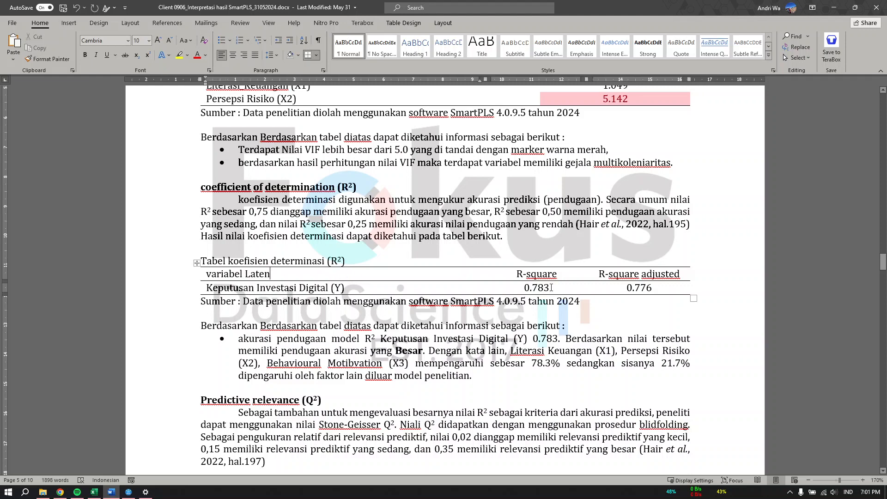
{"action": "left_click", "coordinate": [550, 288]}
{"action": "left_click_drag", "start_coordinate": [523, 289], "coordinate": [549, 289]}
{"action": "left_click", "coordinate": [487, 353]}
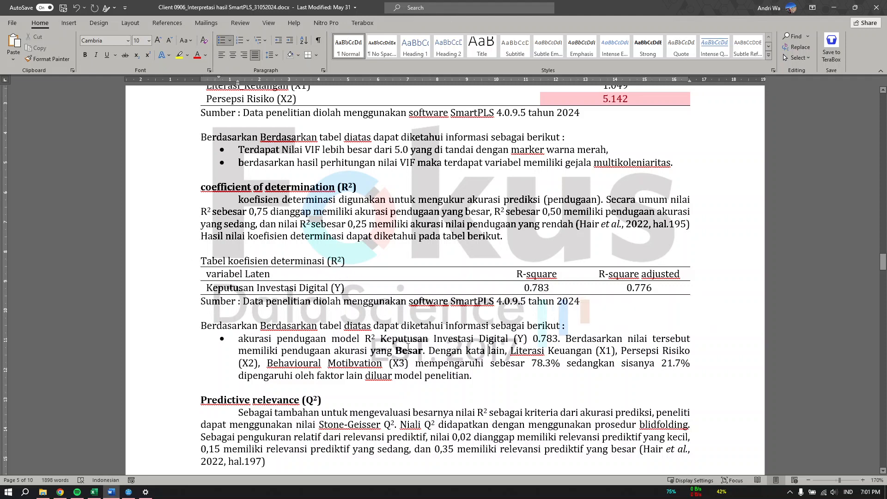
{"action": "scroll", "coordinate": [407, 346], "scroll_direction": "up", "scroll_amount": 15}
{"action": "scroll", "coordinate": [408, 347], "scroll_direction": "down", "scroll_amount": 15}
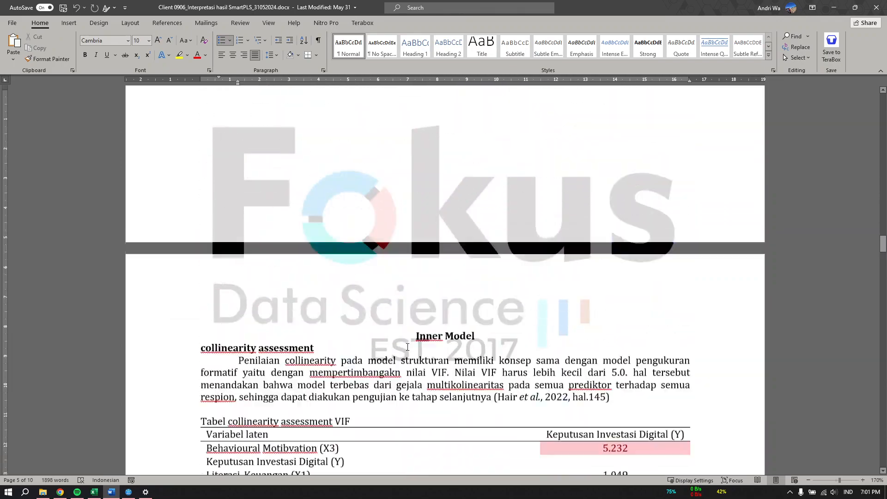
Switch to SmartPLS 4 and view the R-square of Keputusan Investasi Digital (Y) in the graphical output
{"action": "left_click", "coordinate": [131, 492]}
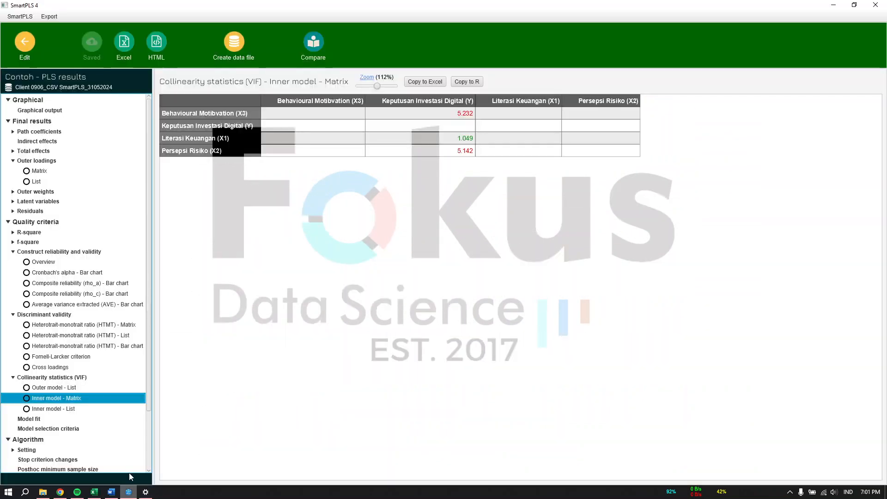
{"action": "left_click", "coordinate": [57, 112]}
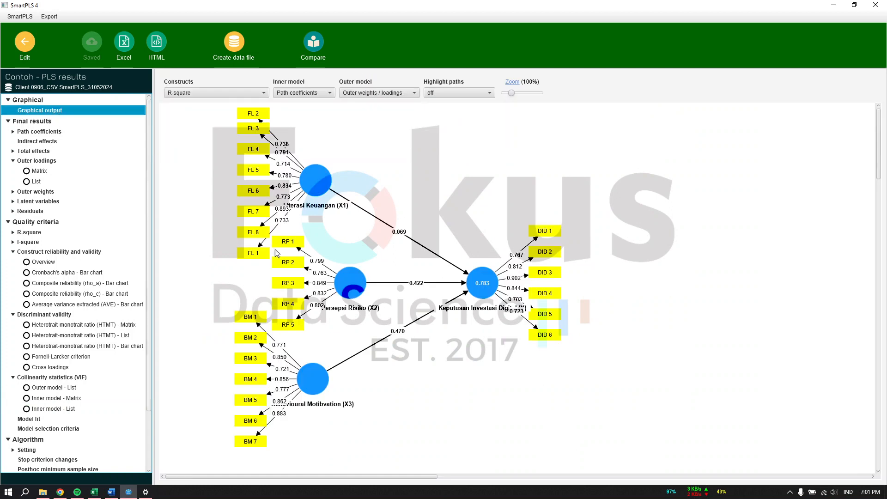
{"action": "mouse_move", "coordinate": [474, 293]}
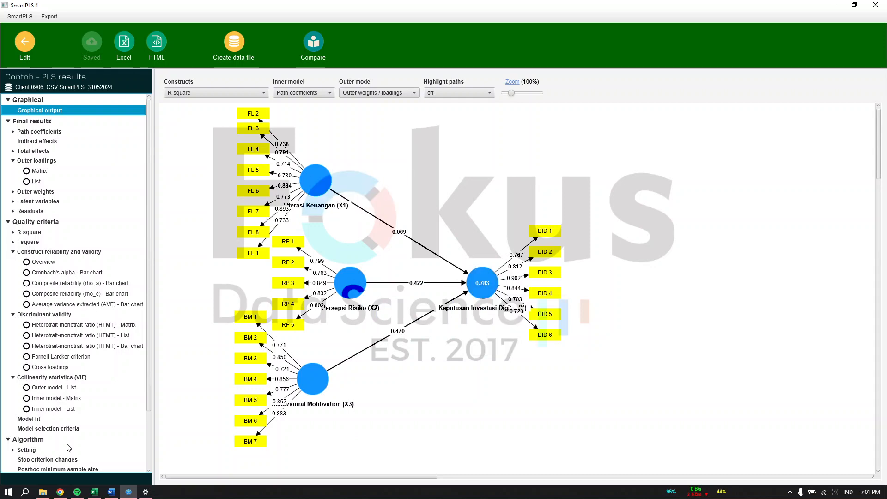
Switch to the Word document and examine the Predictive relevance (Q²) section and its table
{"action": "left_click", "coordinate": [111, 491]}
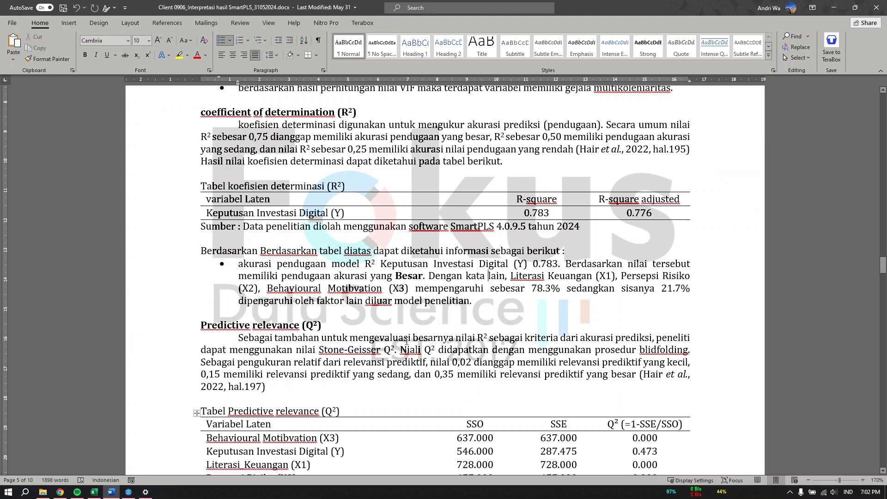
{"action": "scroll", "coordinate": [406, 340], "scroll_direction": "down", "scroll_amount": 4}
{"action": "left_click", "coordinate": [289, 224]}
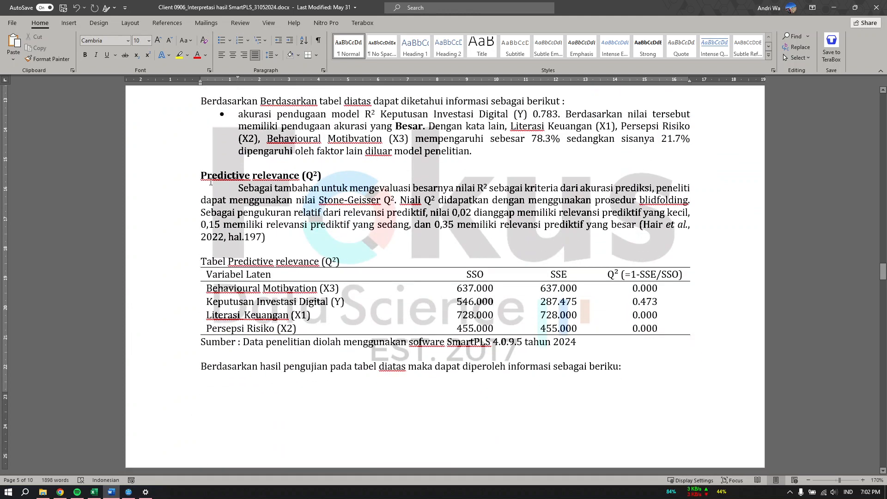
{"action": "left_click_drag", "start_coordinate": [200, 175], "coordinate": [309, 171]}
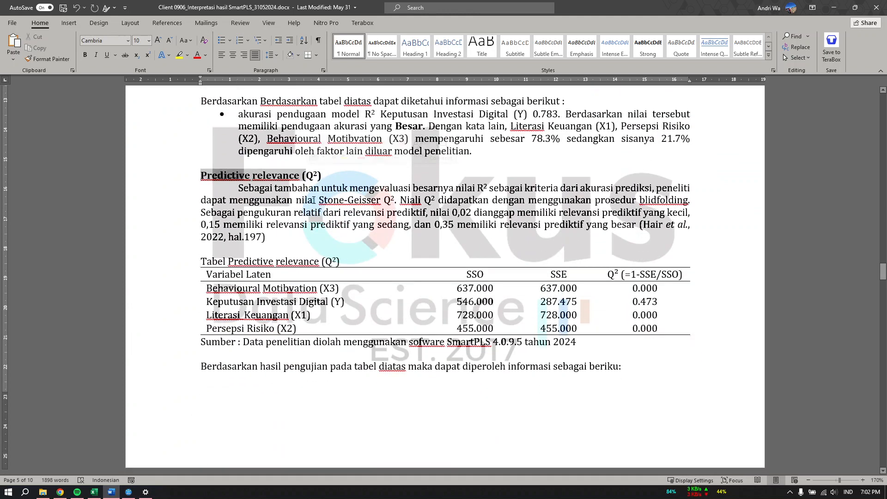
Examine the Efect size (f²) section and the Behavioural Motibvation (X3) row in its table
{"action": "scroll", "coordinate": [328, 203], "scroll_direction": "down", "scroll_amount": 8}
{"action": "scroll", "coordinate": [329, 203], "scroll_direction": "down", "scroll_amount": 1}
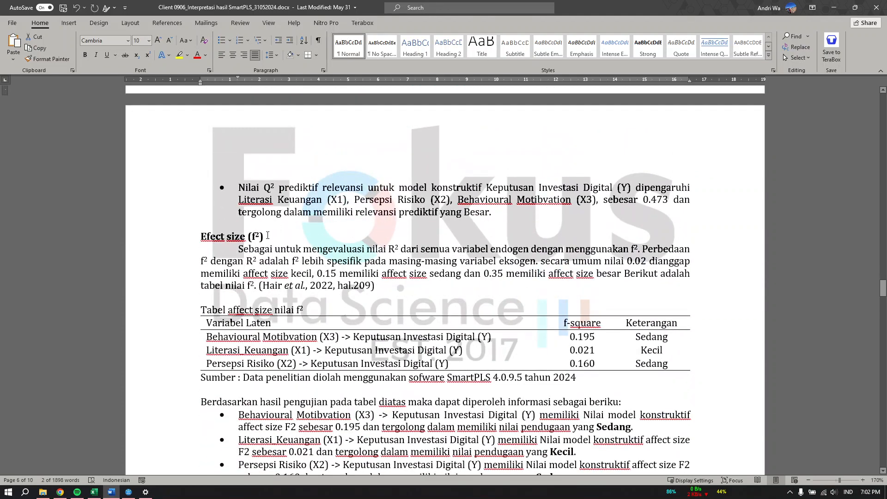
{"action": "left_click", "coordinate": [201, 238]}
{"action": "left_click_drag", "start_coordinate": [202, 241], "coordinate": [239, 245]}
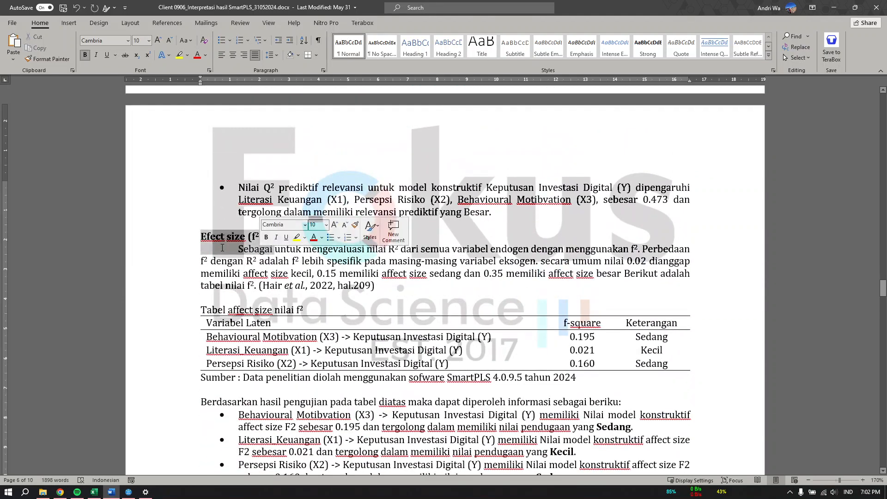
{"action": "left_click", "coordinate": [257, 263]}
{"action": "scroll", "coordinate": [277, 278], "scroll_direction": "down", "scroll_amount": 3}
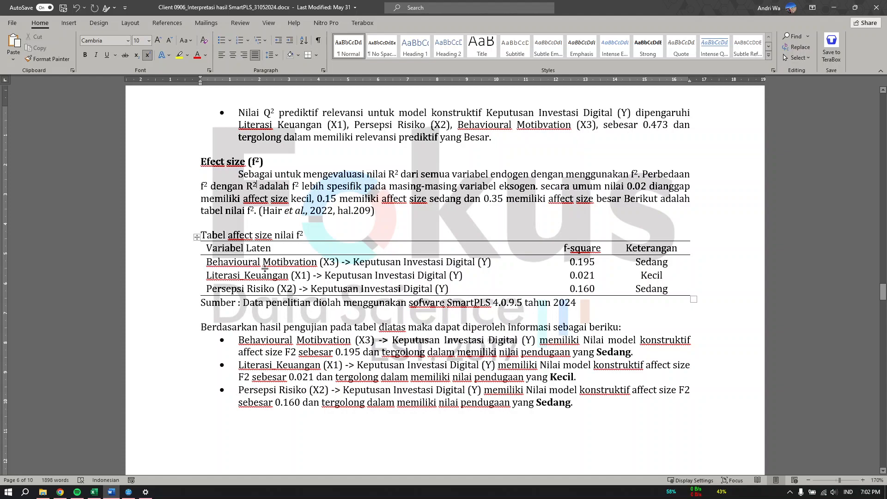
{"action": "double_click", "coordinate": [264, 261]}
Review the preceding Inner Model tables and return to the X3 entry in the f² effect size table
{"action": "scroll", "coordinate": [277, 262], "scroll_direction": "up", "scroll_amount": 15}
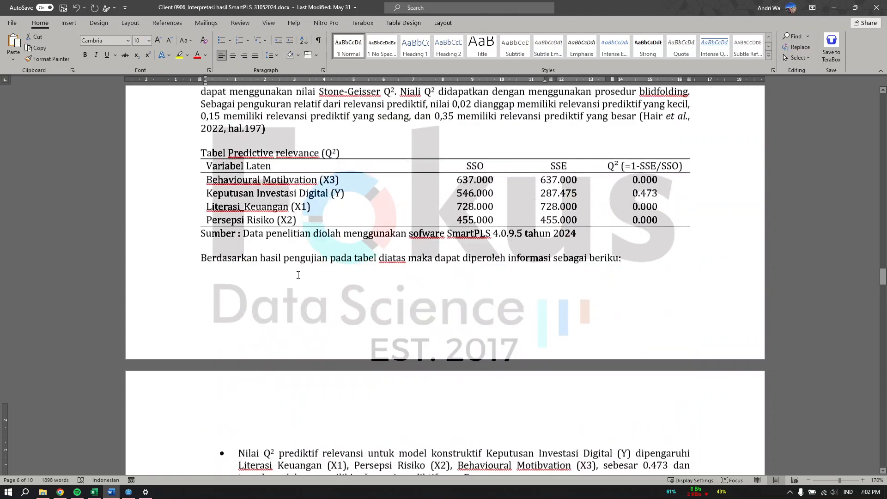
{"action": "scroll", "coordinate": [332, 276], "scroll_direction": "up", "scroll_amount": 4}
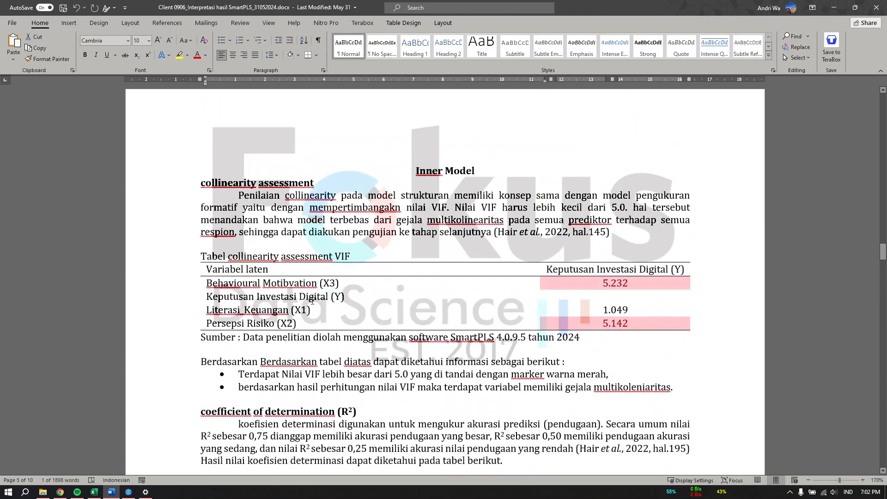
{"action": "scroll", "coordinate": [280, 326], "scroll_direction": "down", "scroll_amount": 12}
{"action": "scroll", "coordinate": [280, 326], "scroll_direction": "down", "scroll_amount": 3}
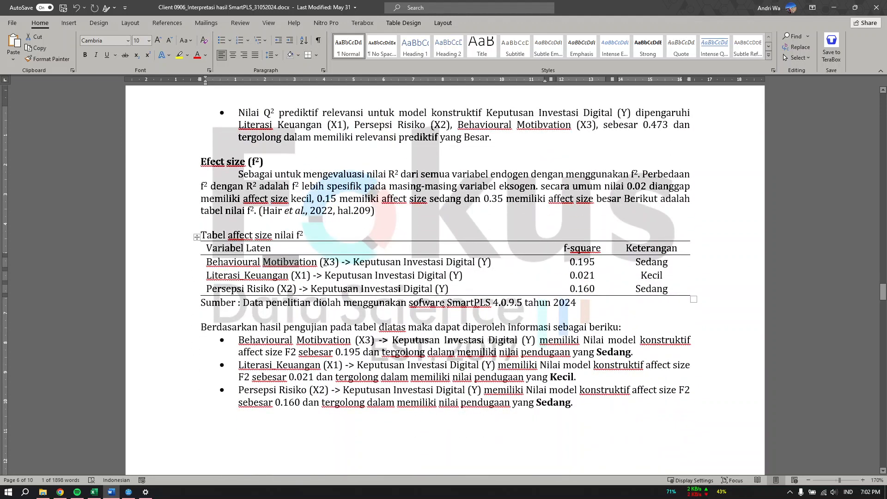
{"action": "left_click_drag", "start_coordinate": [323, 262], "coordinate": [335, 262]}
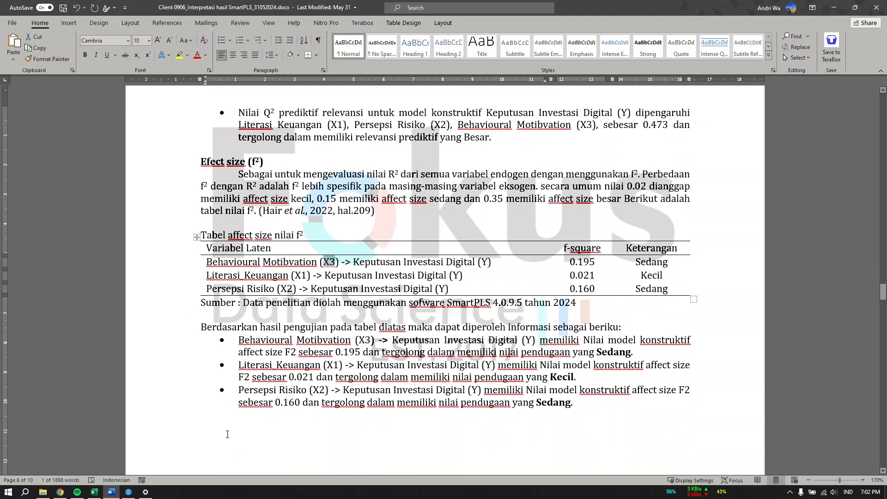
Switch to SmartPLS 4 and view the f-square matrix under the quality criteria
{"action": "left_click", "coordinate": [128, 491]}
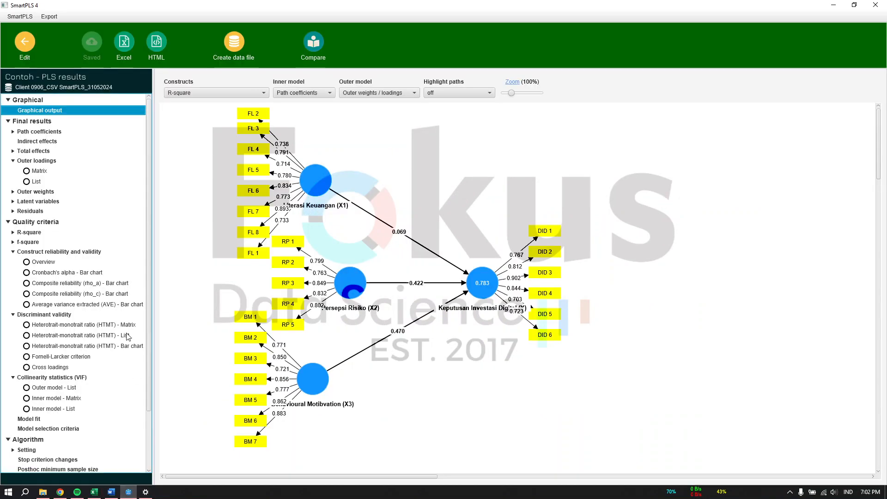
{"action": "left_click", "coordinate": [26, 243]}
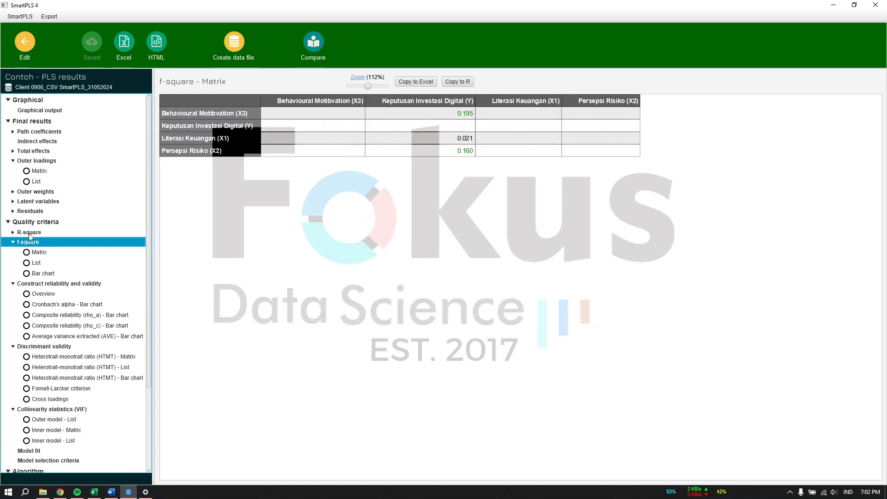
View the R-square overview and f-square matrix, and compare the f-square values with the Efect size (f²) table in the Word document
{"action": "left_click", "coordinate": [29, 233]}
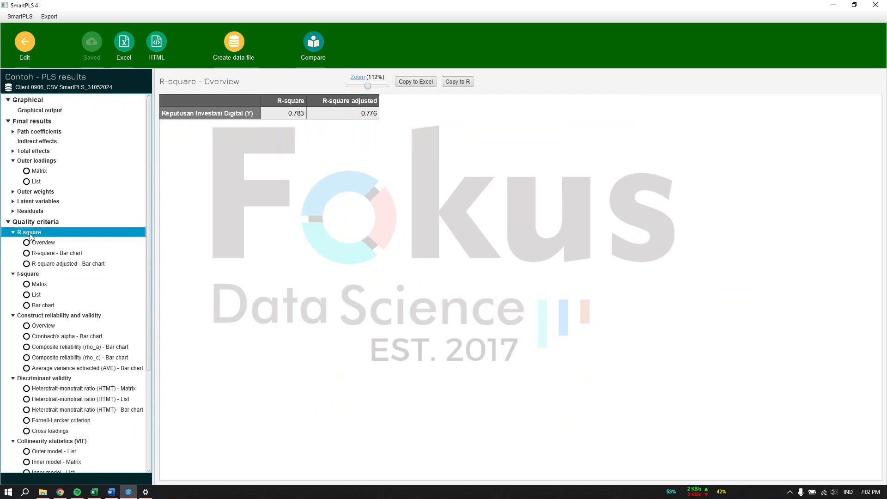
{"action": "left_click", "coordinate": [29, 274]}
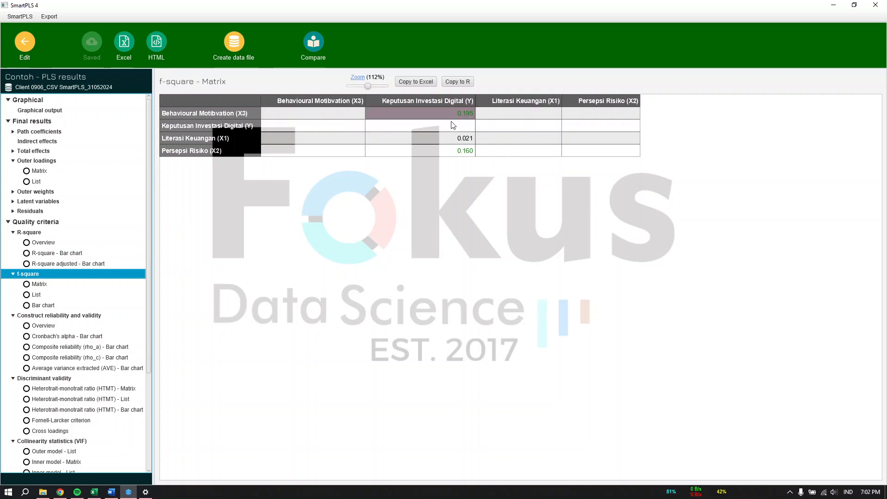
{"action": "left_click", "coordinate": [111, 494]}
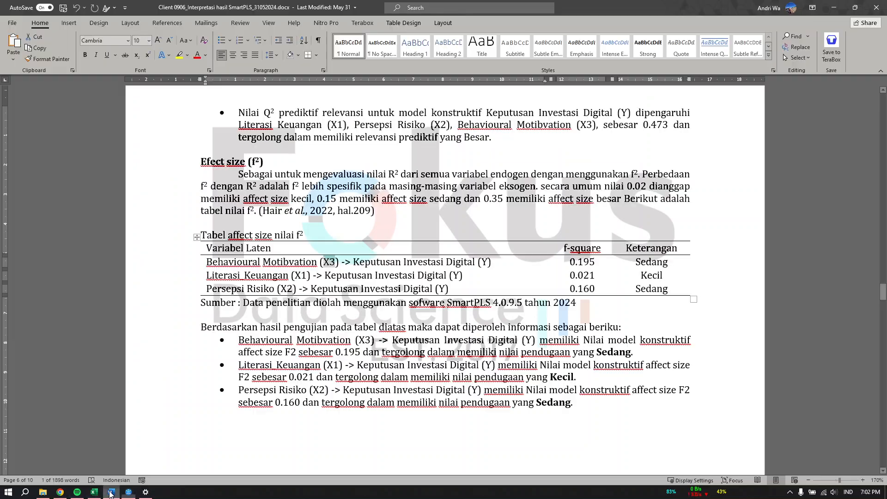
{"action": "left_click", "coordinate": [593, 356]}
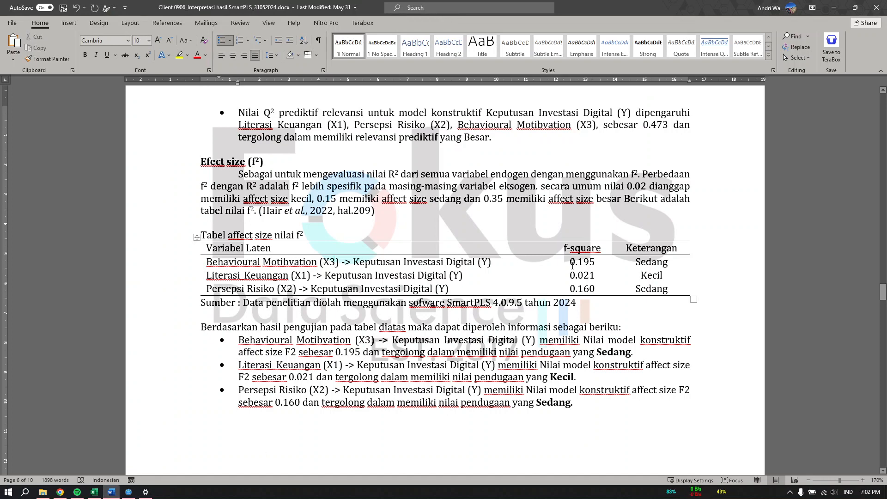
{"action": "left_click_drag", "start_coordinate": [570, 262], "coordinate": [595, 262]}
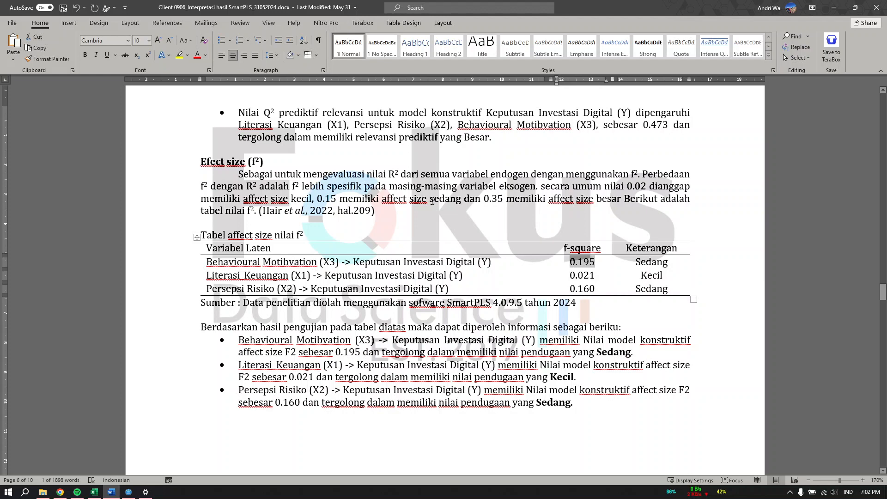
{"action": "left_click", "coordinate": [431, 201]}
{"action": "left_click_drag", "start_coordinate": [514, 268], "coordinate": [438, 262]}
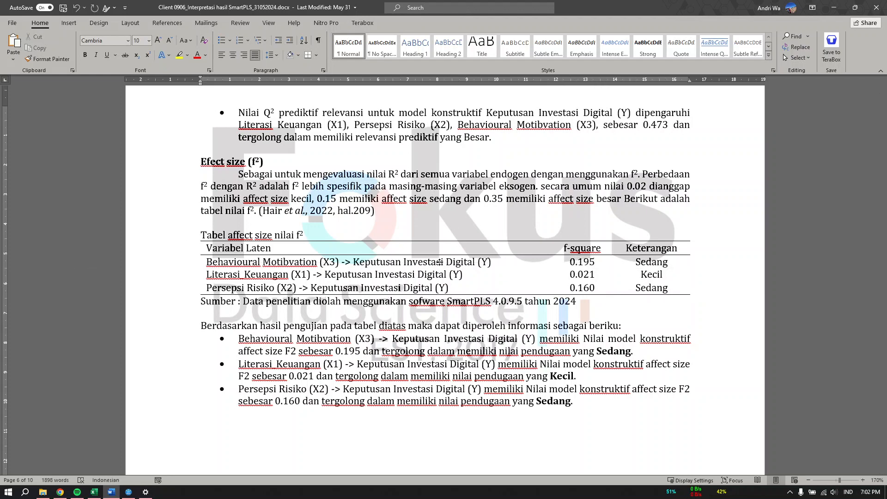
{"action": "left_click", "coordinate": [329, 262]}
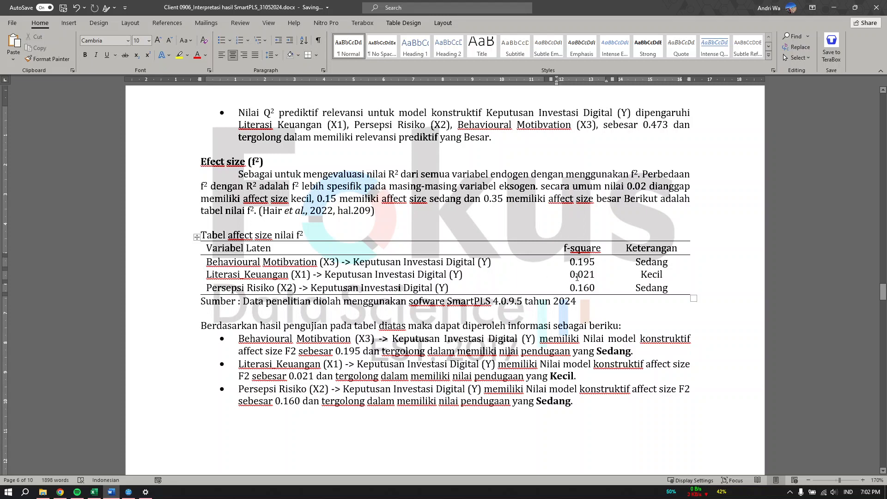
{"action": "left_click", "coordinate": [572, 375]}
Examine the Uji Hipotesis Penelitian path diagram and the hypothesis results that follow it in the Word document
{"action": "scroll", "coordinate": [572, 375], "scroll_direction": "down", "scroll_amount": 16}
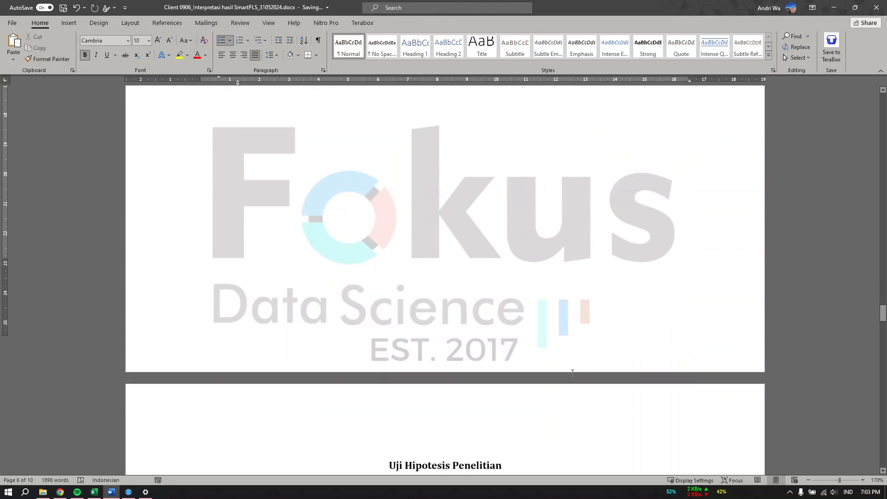
{"action": "scroll", "coordinate": [541, 341], "scroll_direction": "down", "scroll_amount": 3}
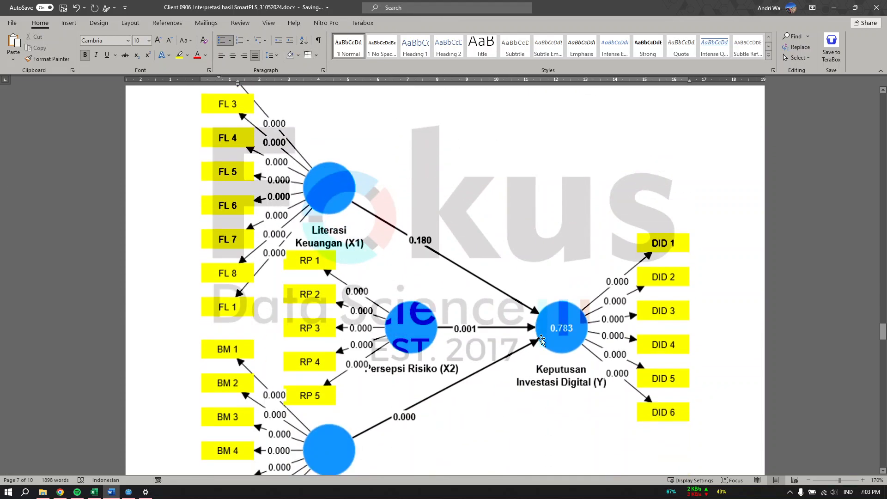
{"action": "scroll", "coordinate": [476, 332], "scroll_direction": "up", "scroll_amount": 3}
{"action": "scroll", "coordinate": [471, 318], "scroll_direction": "down", "scroll_amount": 3}
{"action": "scroll", "coordinate": [567, 338], "scroll_direction": "down", "scroll_amount": 3}
{"action": "scroll", "coordinate": [567, 338], "scroll_direction": "up", "scroll_amount": 2}
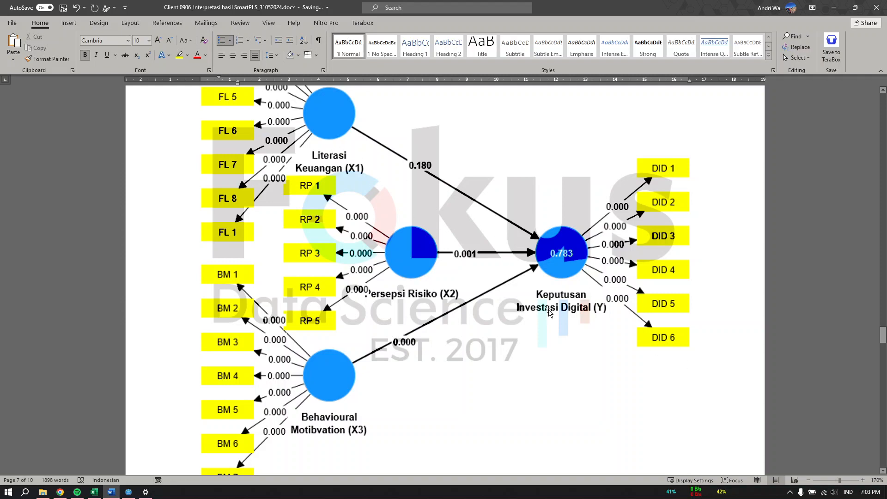
{"action": "scroll", "coordinate": [516, 326], "scroll_direction": "down", "scroll_amount": 10}
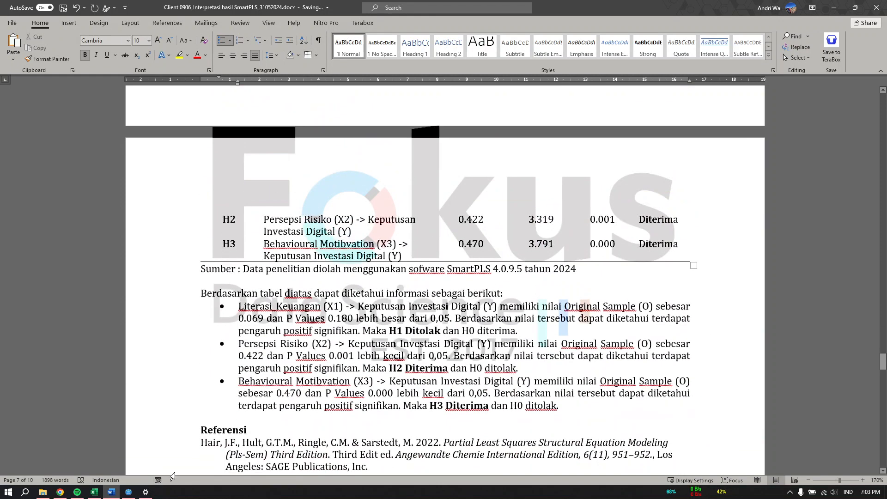
Return to the Predictive relevance (Q²) section in the Word document and select its heading text
{"action": "left_click", "coordinate": [130, 492]}
{"action": "left_click", "coordinate": [130, 492]}
{"action": "scroll", "coordinate": [568, 349], "scroll_direction": "up", "scroll_amount": 15}
{"action": "scroll", "coordinate": [568, 349], "scroll_direction": "up", "scroll_amount": 12}
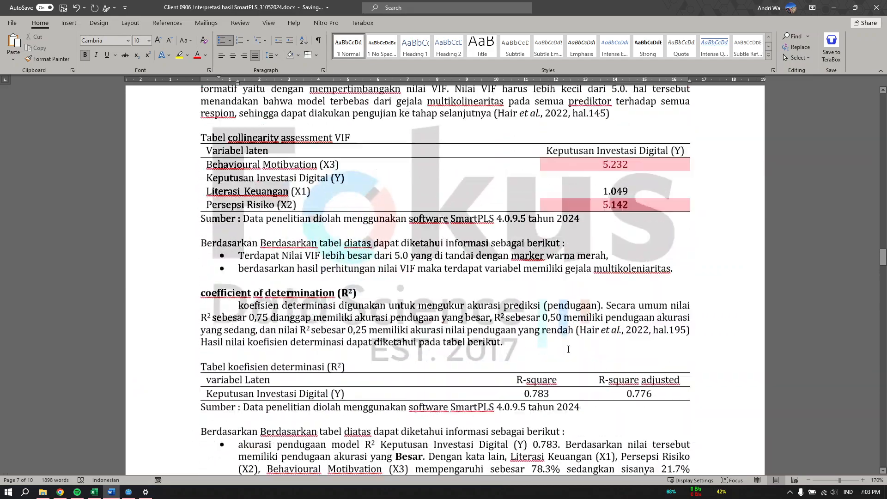
{"action": "scroll", "coordinate": [282, 326], "scroll_direction": "down", "scroll_amount": 10}
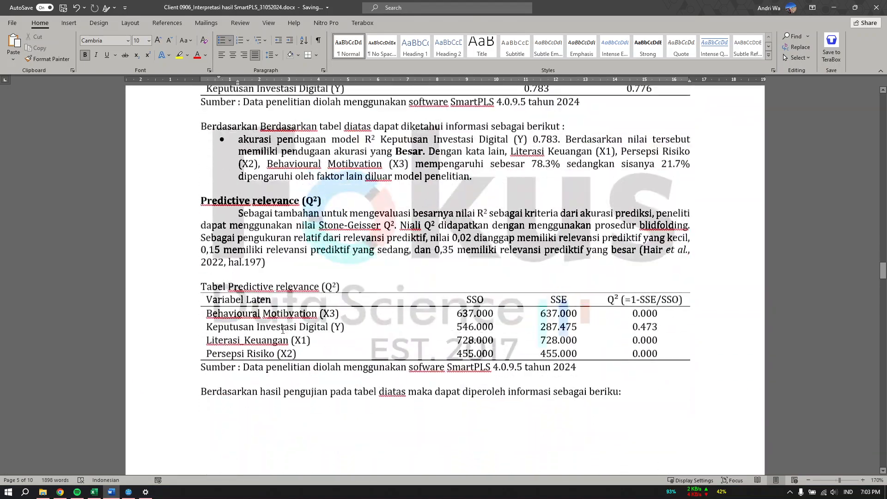
{"action": "left_click_drag", "start_coordinate": [213, 176], "coordinate": [301, 176]}
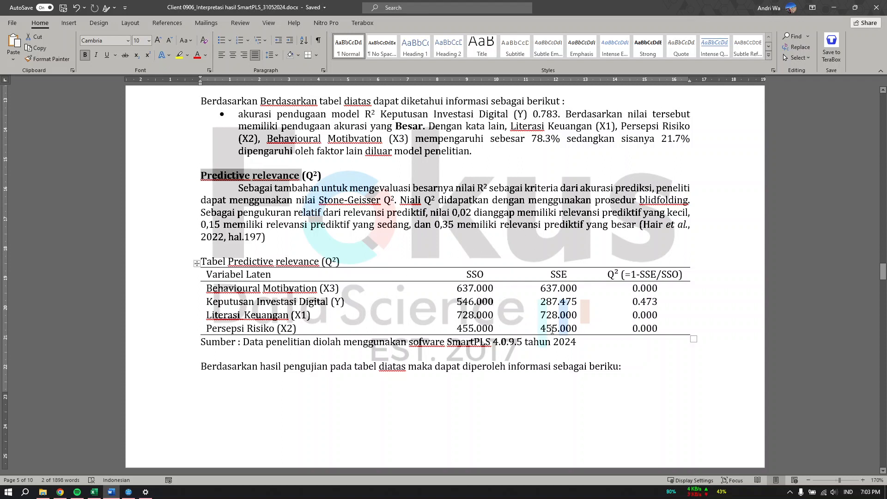
Switch to SmartPLS 4, return to the model and run Blindfolding with an omission distance of 8, opening its report
{"action": "left_click", "coordinate": [832, 9]}
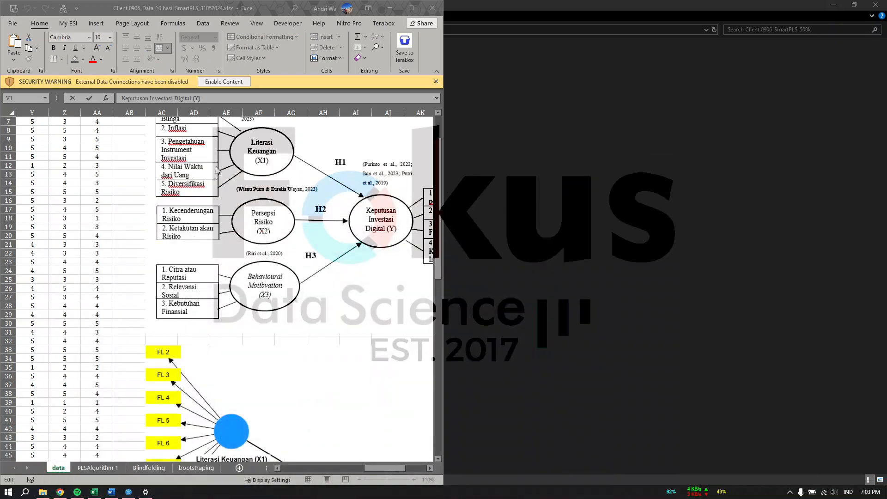
{"action": "left_click", "coordinate": [128, 492]}
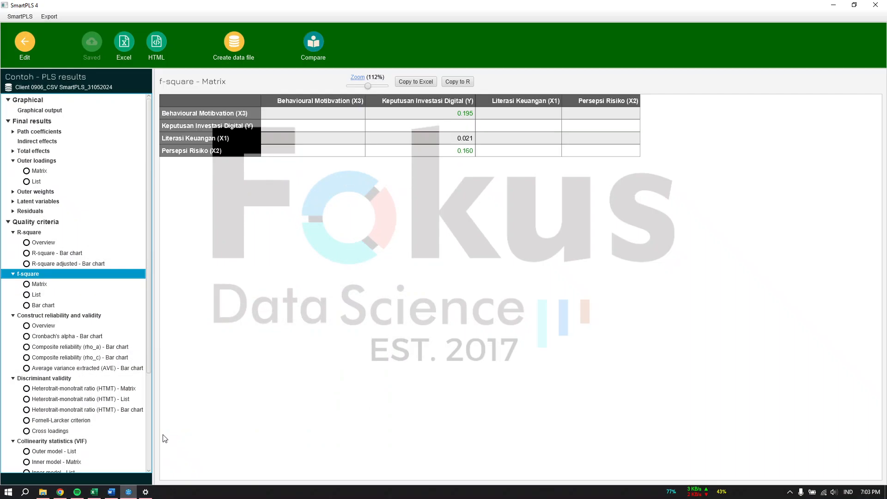
{"action": "left_click", "coordinate": [26, 47]}
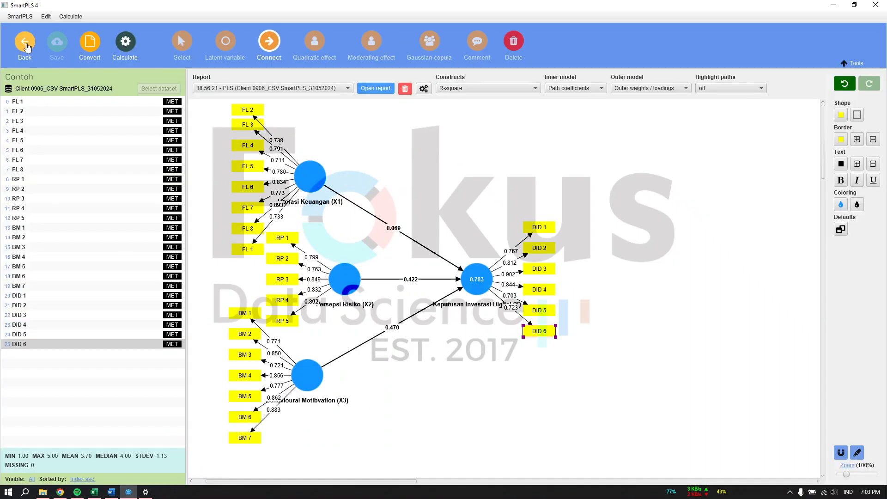
{"action": "left_click", "coordinate": [132, 50]}
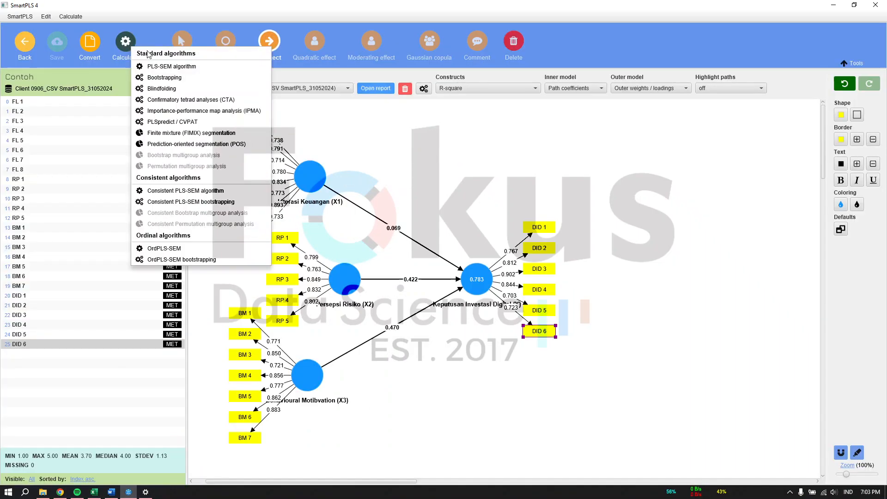
{"action": "left_click", "coordinate": [179, 90]}
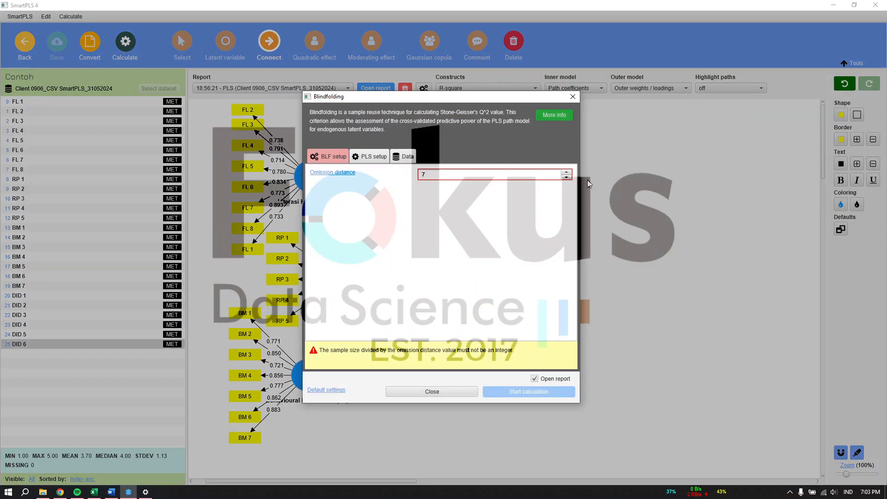
{"action": "left_click", "coordinate": [566, 174]}
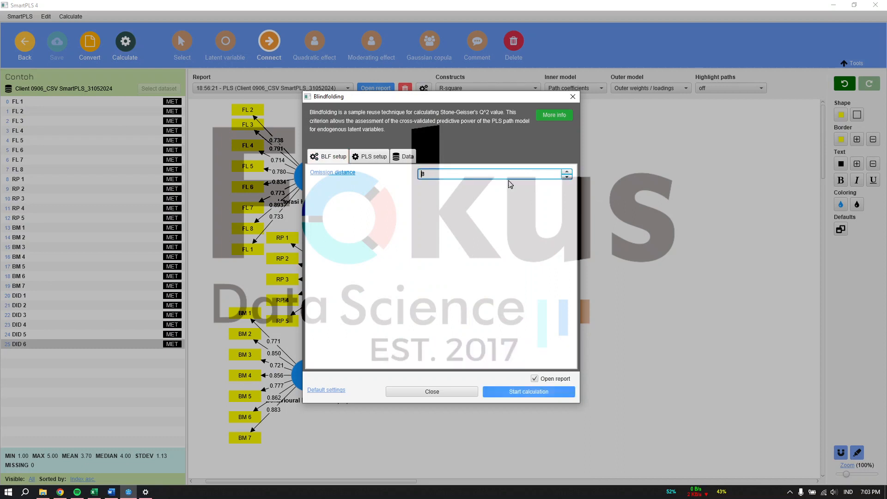
{"action": "left_click", "coordinate": [568, 393]}
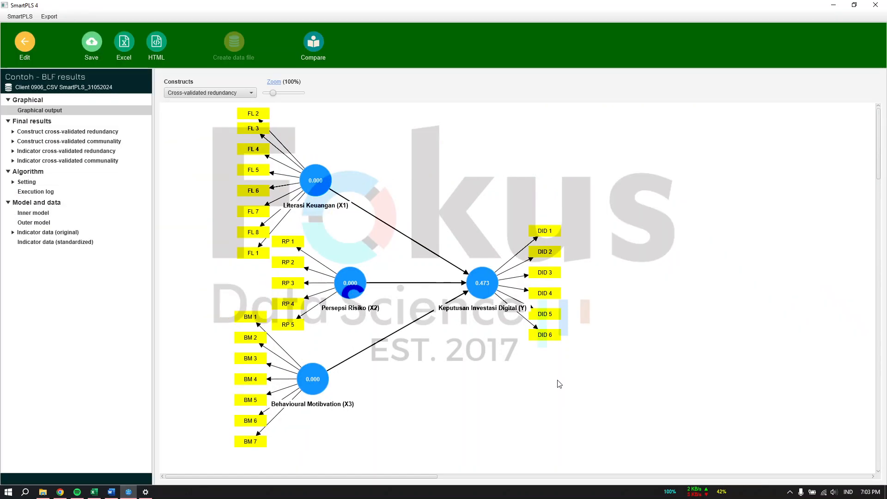
View the construct cross-validated redundancy totals and compare them with the Predictive relevance (Q²) table and criteria in the Word document
{"action": "left_click", "coordinate": [73, 133]}
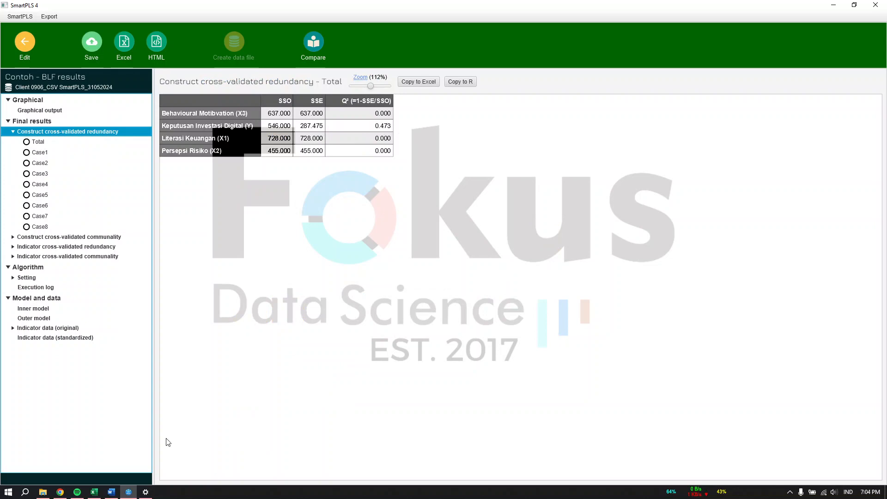
{"action": "left_click", "coordinate": [112, 492]}
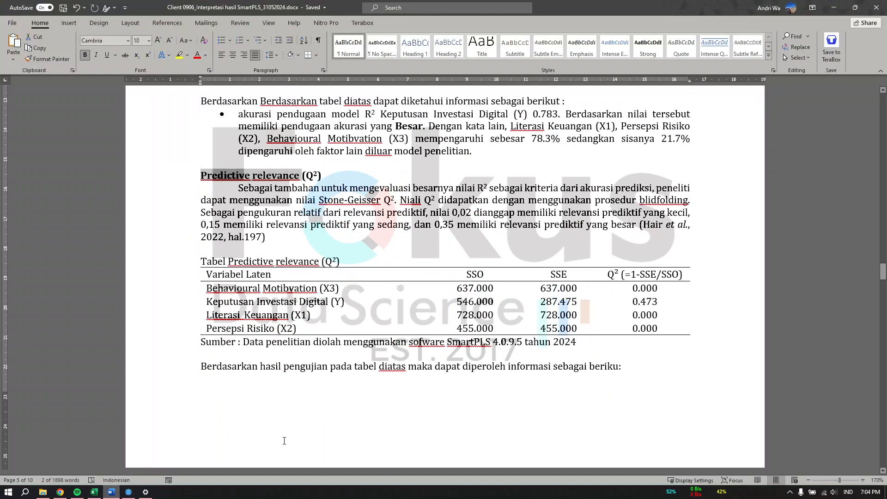
{"action": "left_click", "coordinate": [648, 302]}
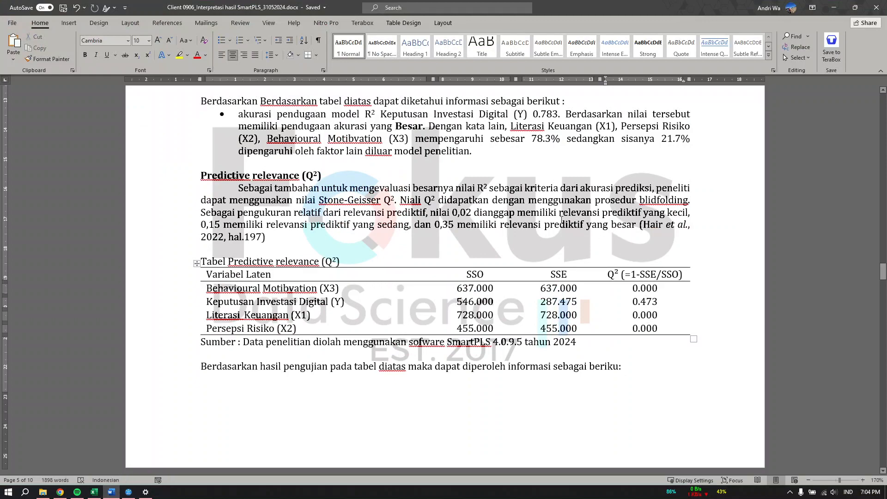
{"action": "left_click_drag", "start_coordinate": [486, 224], "coordinate": [584, 225]}
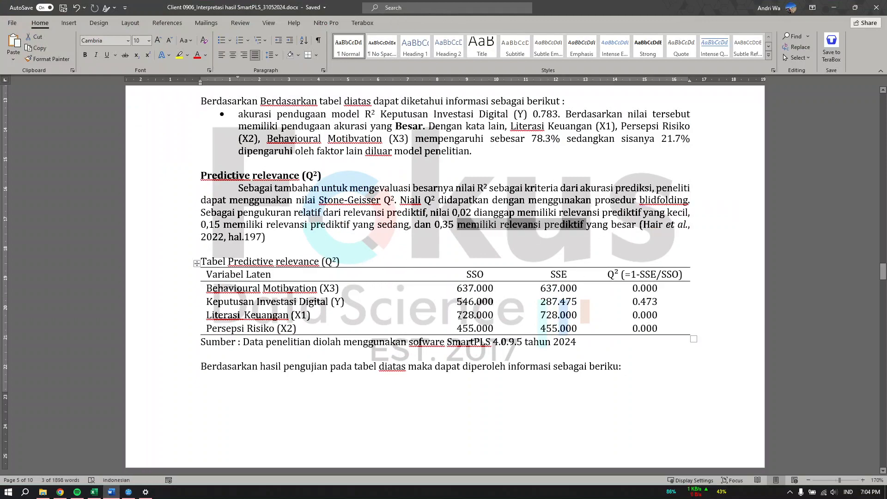
Review the VIF, R² and Q² sections in the Word document and continue on to the Uji Hipotesis Penelitian diagram
{"action": "scroll", "coordinate": [468, 217], "scroll_direction": "up", "scroll_amount": 5}
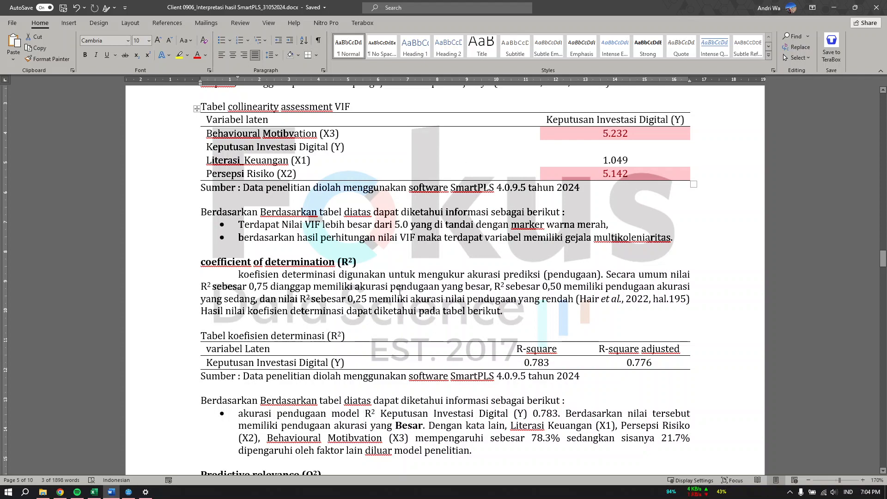
{"action": "scroll", "coordinate": [453, 169], "scroll_direction": "down", "scroll_amount": 4}
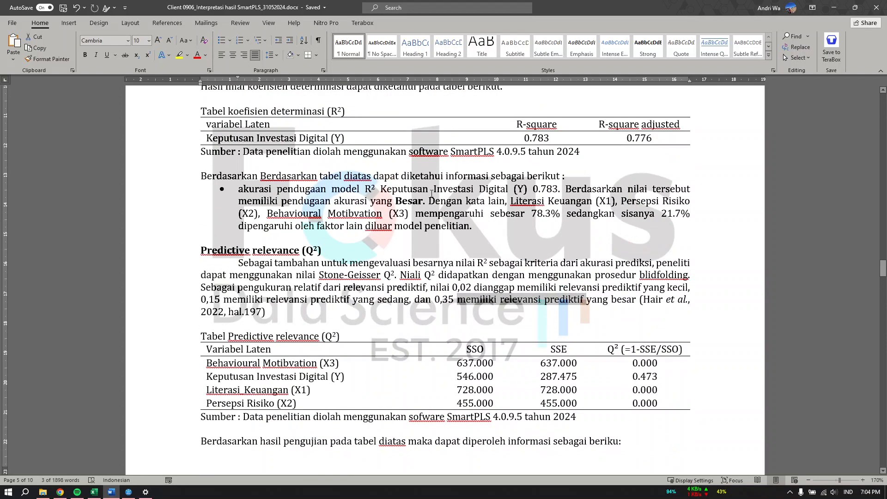
{"action": "left_click", "coordinate": [468, 198]}
{"action": "scroll", "coordinate": [468, 203], "scroll_direction": "down", "scroll_amount": 15}
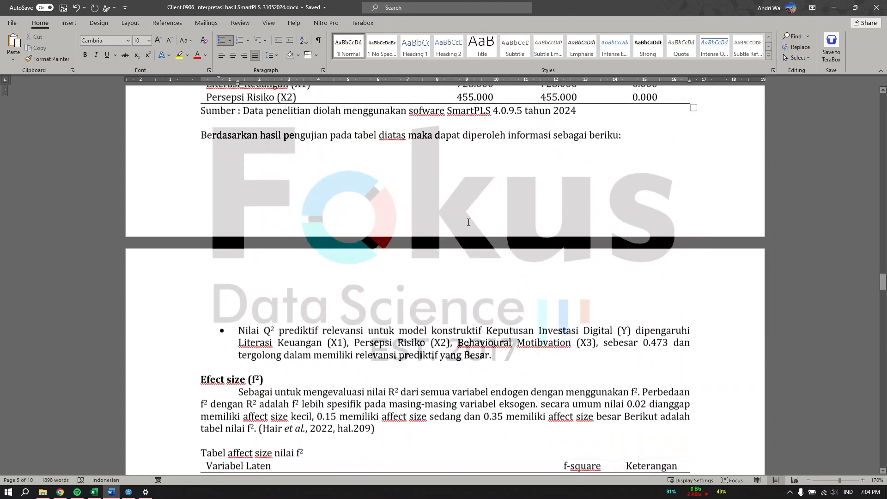
{"action": "scroll", "coordinate": [467, 227], "scroll_direction": "down", "scroll_amount": 5}
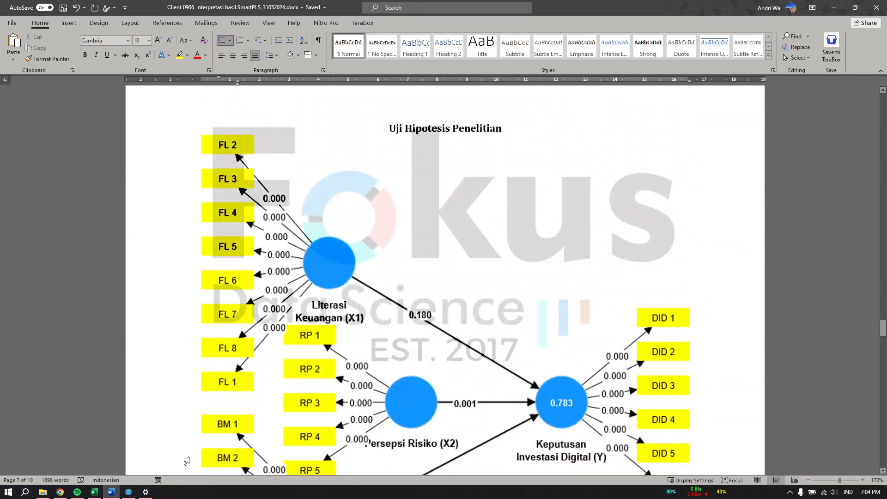
Switch to SmartPLS 4 and run Bootstrapping on the model with 5000 subsamples, percentile bootstrap and a two-tailed test at 0.05
{"action": "left_click", "coordinate": [128, 492]}
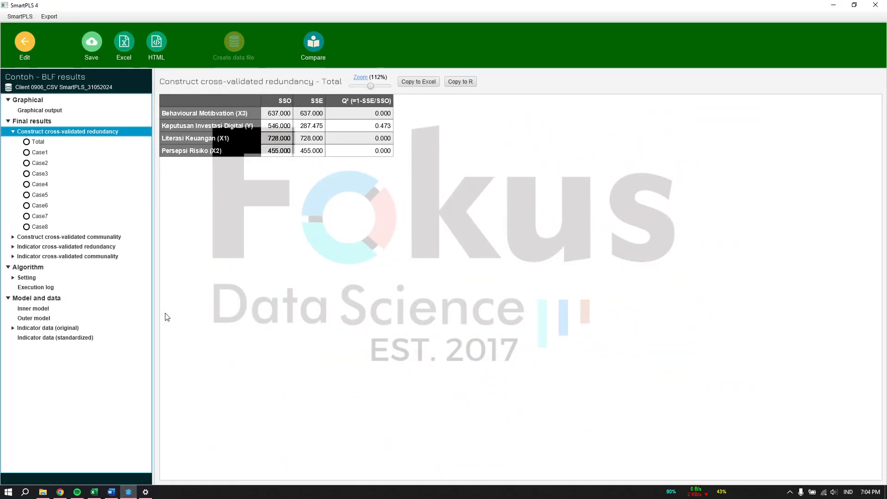
{"action": "left_click", "coordinate": [25, 42]}
{"action": "left_click", "coordinate": [131, 43]}
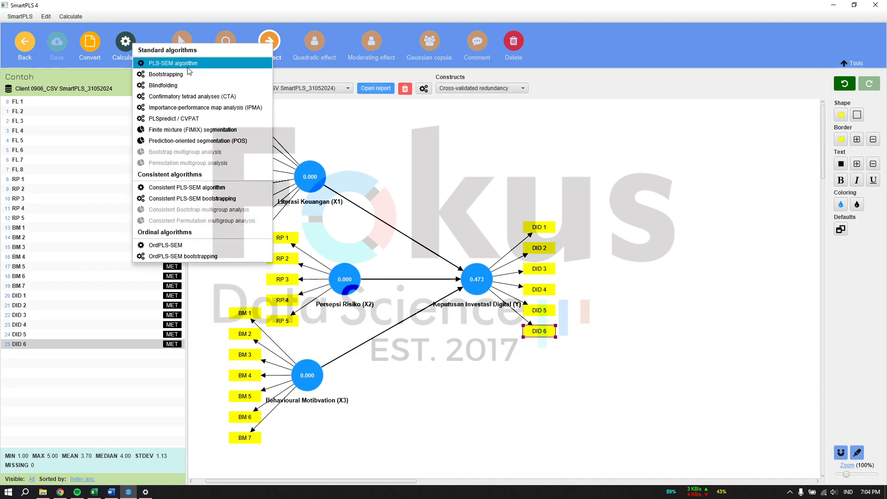
{"action": "left_click", "coordinate": [190, 70]}
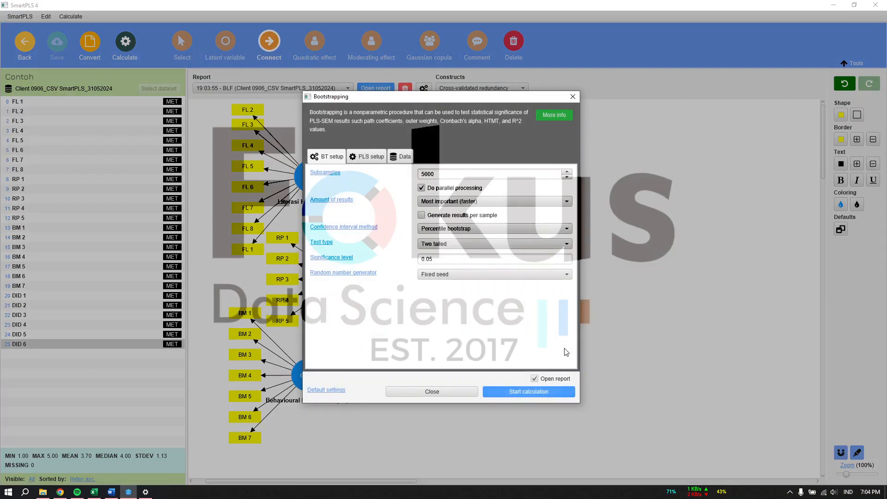
{"action": "left_click", "coordinate": [546, 392]}
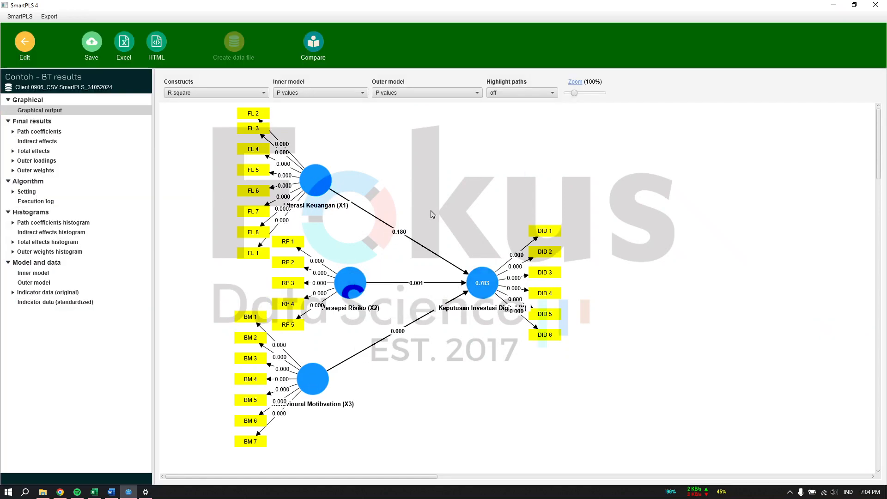
View the bootstrapped path coefficients and compare them with the H1–H3 hypothesis table and its interpretation in the Word document
{"action": "left_click", "coordinate": [36, 133]}
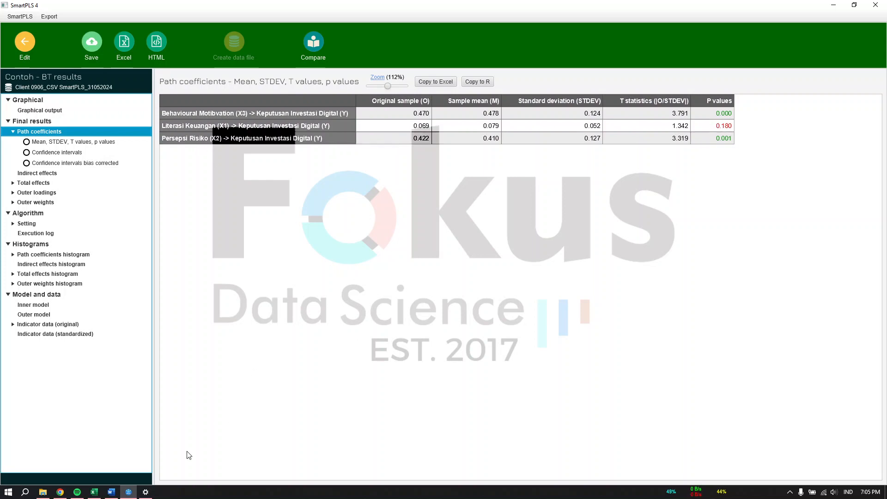
{"action": "left_click", "coordinate": [111, 491]}
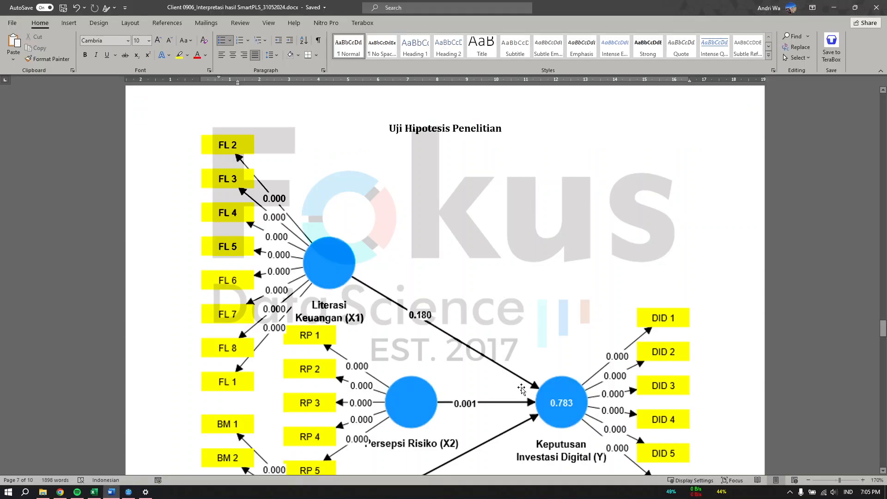
{"action": "scroll", "coordinate": [522, 387], "scroll_direction": "down", "scroll_amount": 15}
{"action": "scroll", "coordinate": [522, 387], "scroll_direction": "up", "scroll_amount": 15}
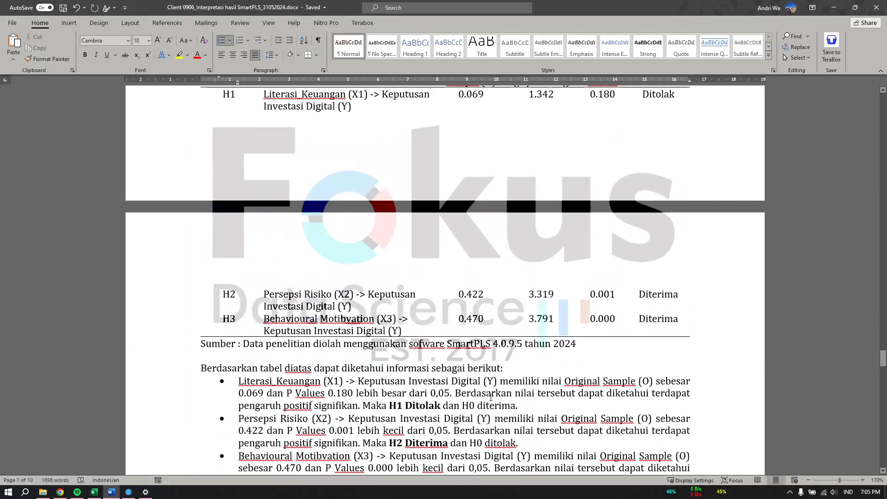
{"action": "left_click", "coordinate": [445, 392]}
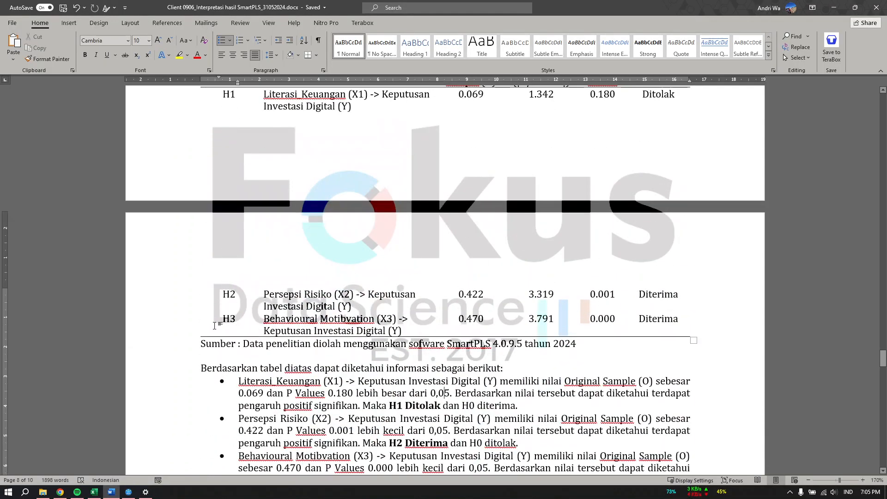
{"action": "scroll", "coordinate": [422, 371], "scroll_direction": "down", "scroll_amount": 5}
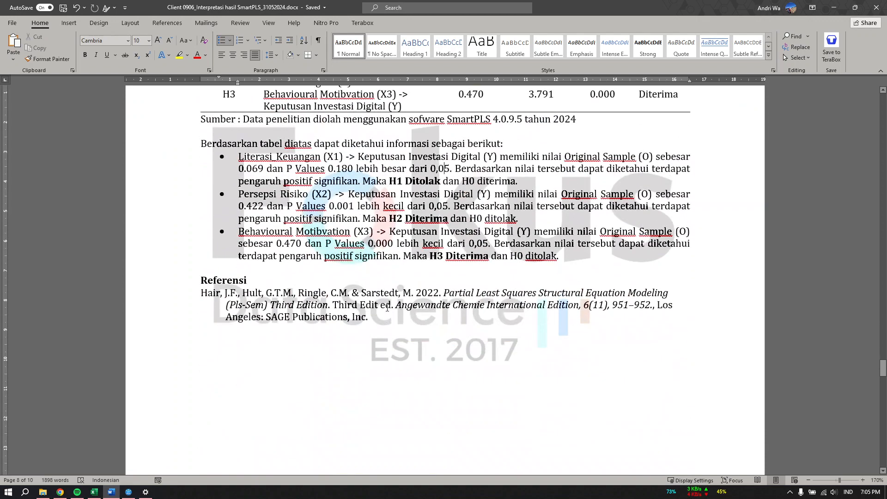